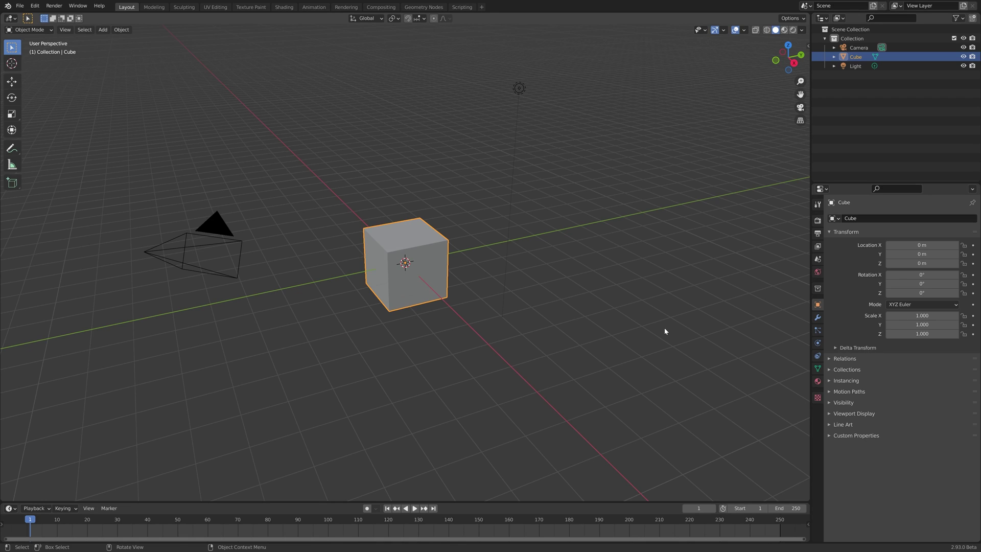
Preview 'FISH' among DaFont's Sci-fi fonts and download the Eagle Strike font.
{"action": "key", "text": "alt+Tab"}
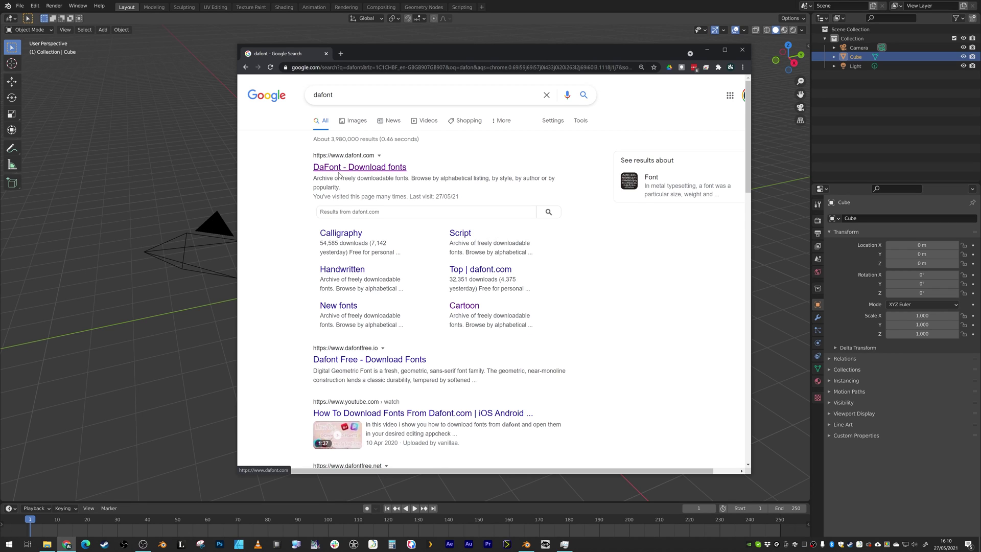
{"action": "left_click", "coordinate": [366, 168]}
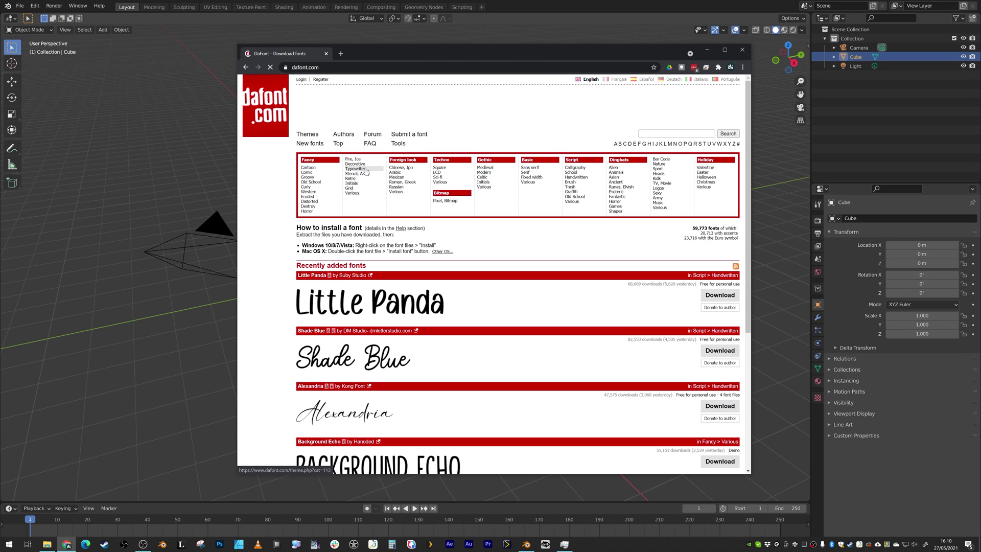
{"action": "left_click", "coordinate": [437, 177]}
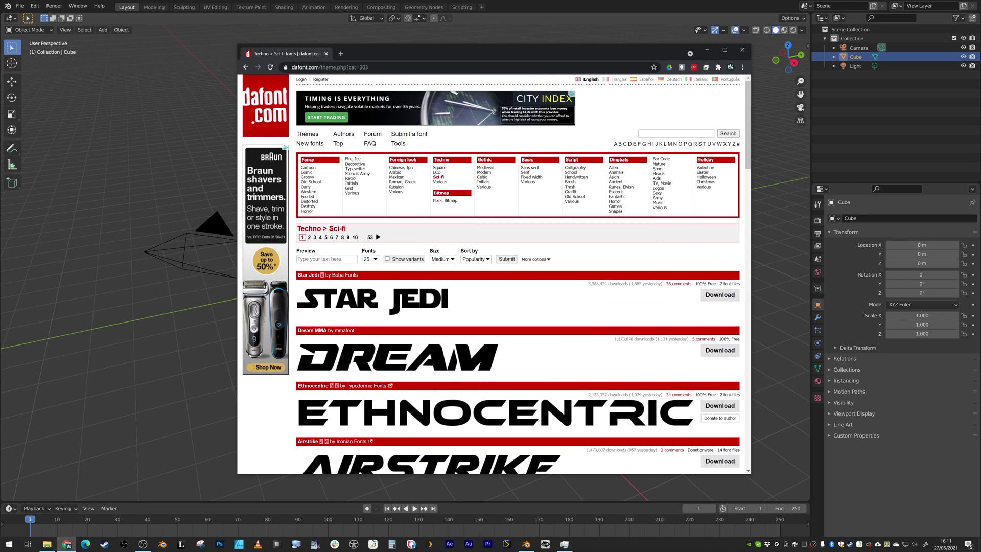
{"action": "left_click", "coordinate": [322, 259]}
{"action": "type", "text": "FISHZILLA"}
{"action": "key", "text": "Return"}
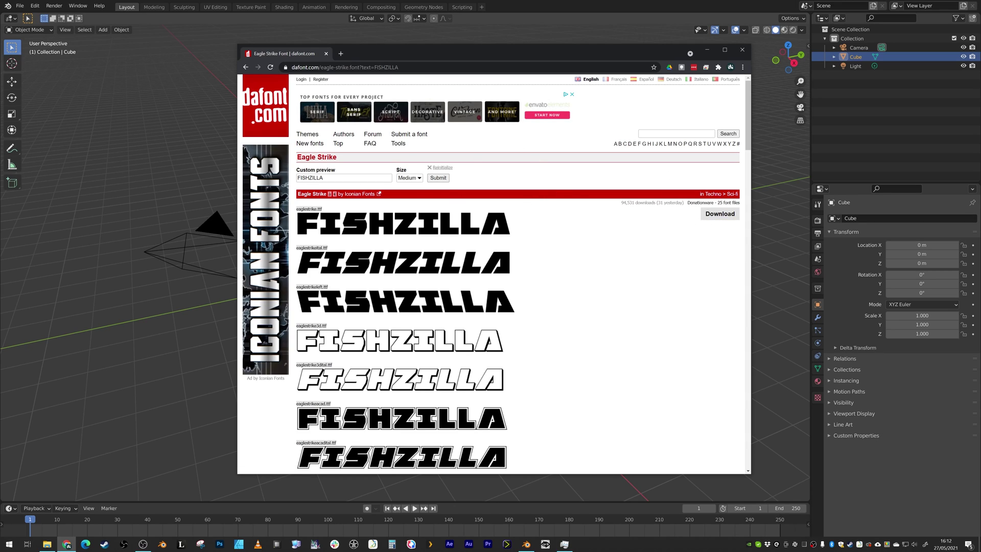
{"action": "left_click", "coordinate": [728, 219]}
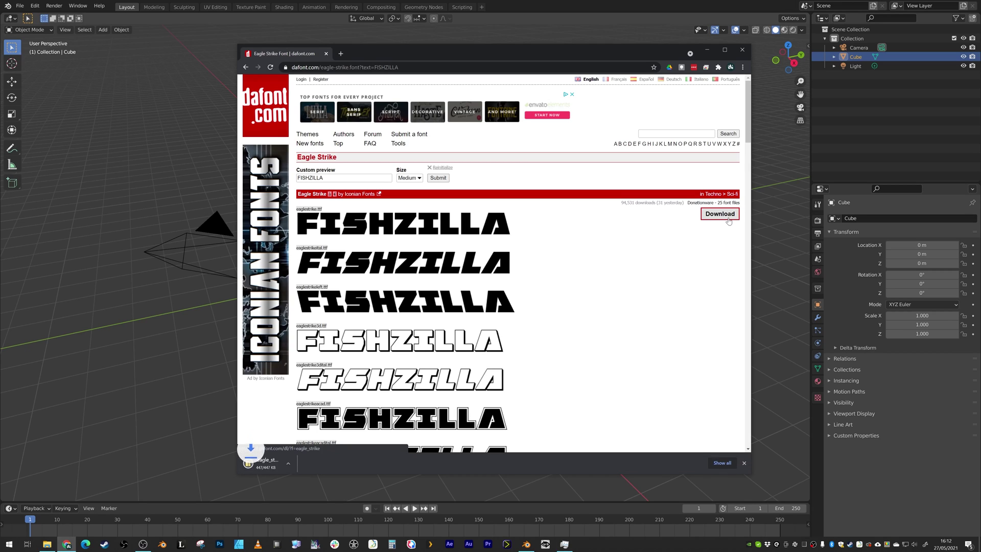
{"action": "left_click", "coordinate": [321, 467]}
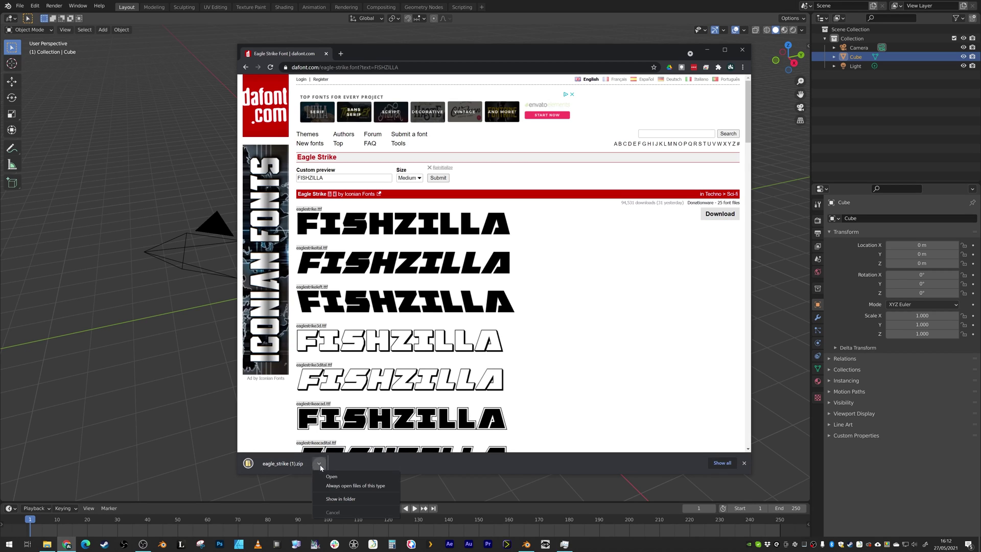
Show the downloaded eagle_strike folder, select all 26 font files, then return to Blender.
{"action": "left_click", "coordinate": [332, 477]}
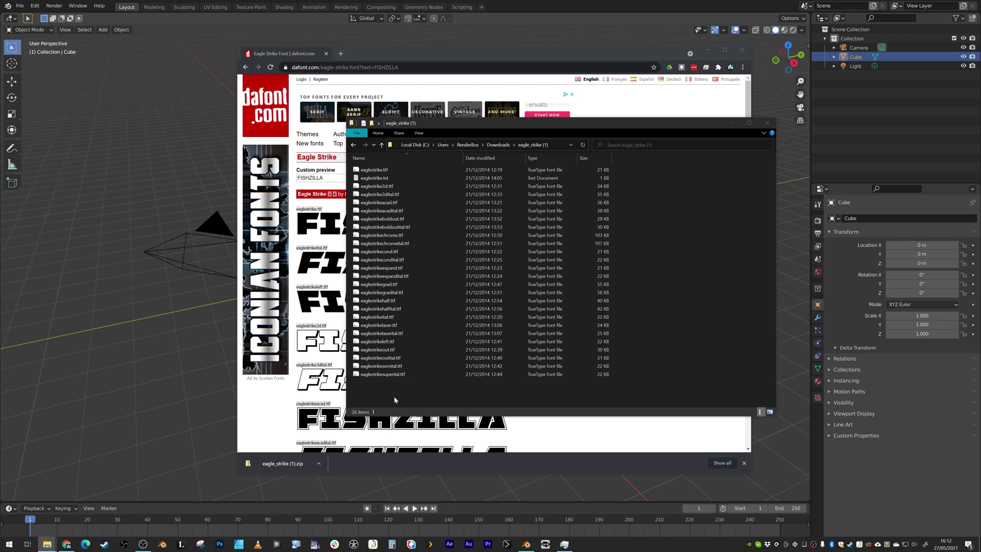
{"action": "left_click_drag", "start_coordinate": [394, 400], "coordinate": [352, 153]}
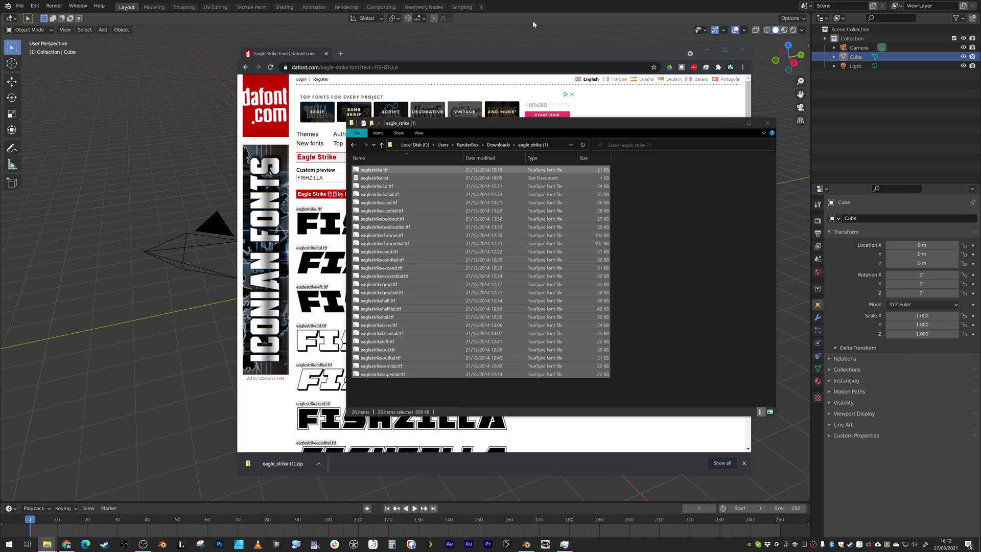
{"action": "left_click", "coordinate": [527, 6]}
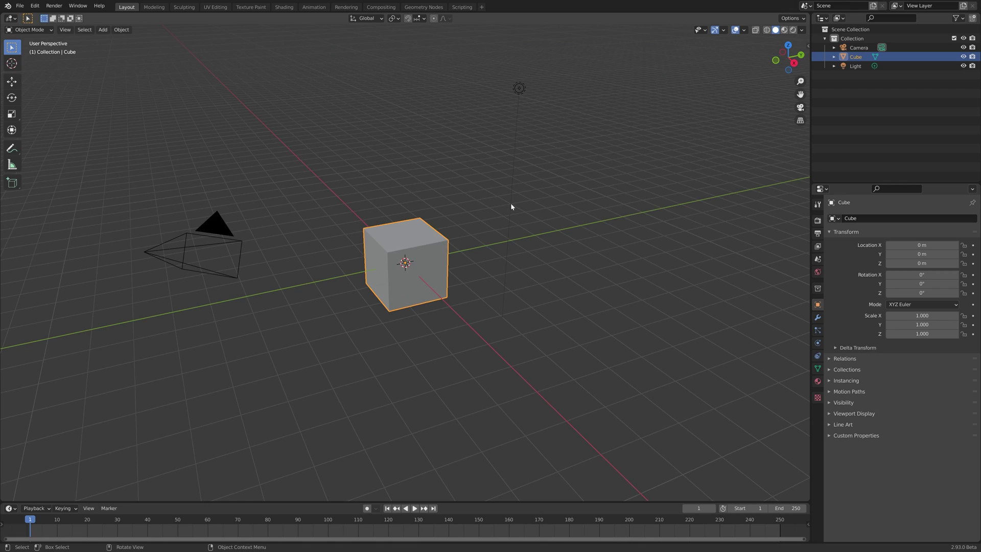
Delete the default cube, camera and light from the scene.
{"action": "middle_click_drag", "start_coordinate": [510, 207], "coordinate": [506, 206]}
{"action": "key", "text": "Escape"}
{"action": "mouse_move", "coordinate": [433, 172]}
{"action": "middle_mouse_down"}
{"action": "mouse_move", "coordinate": [446, 204]}
{"action": "mouse_move", "coordinate": [434, 176]}
{"action": "mouse_move", "coordinate": [434, 184]}
{"action": "middle_mouse_up"}
{"action": "key", "text": "a"}
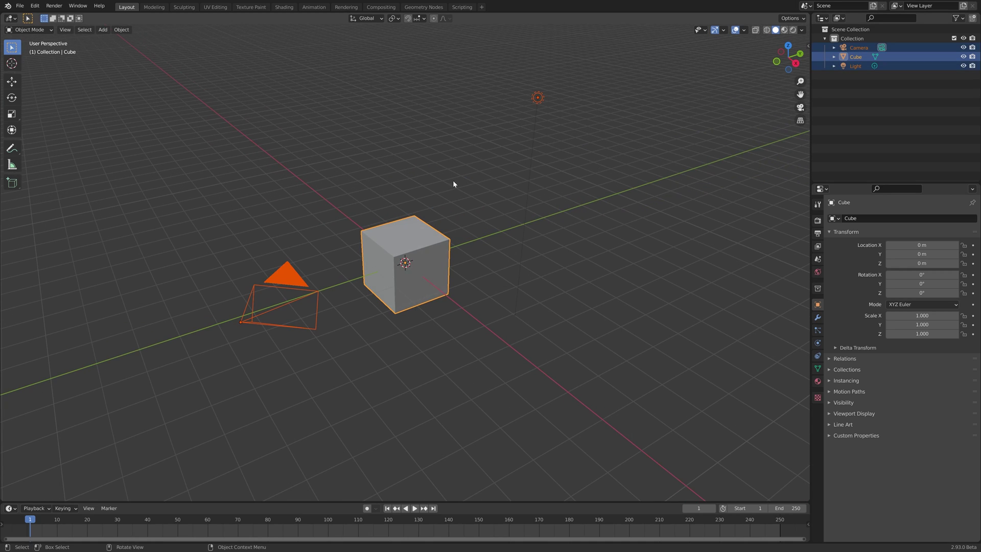
{"action": "key", "text": "x"}
{"action": "left_click", "coordinate": [499, 178]}
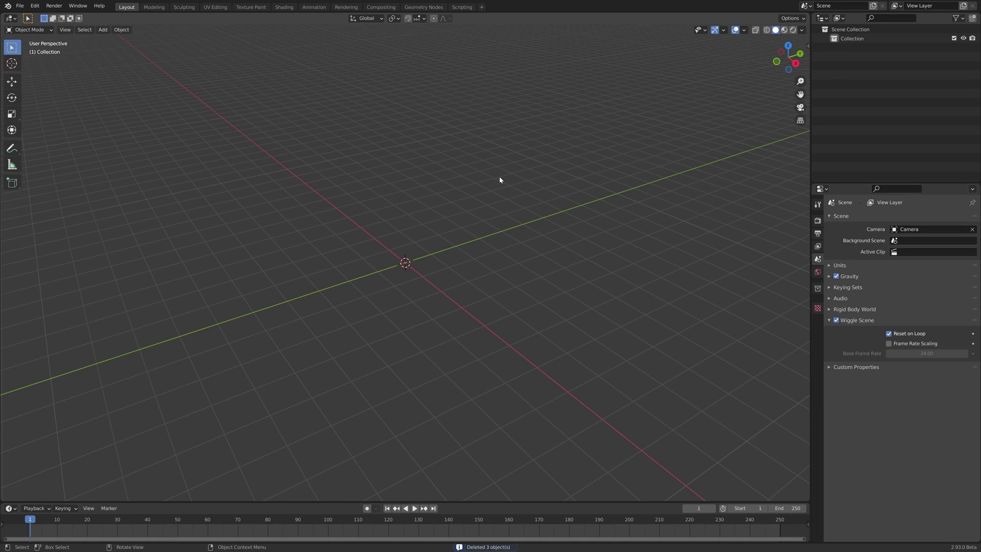
Add a 3D text object at the world origin.
{"action": "middle_click_drag", "start_coordinate": [337, 201], "coordinate": [415, 189]}
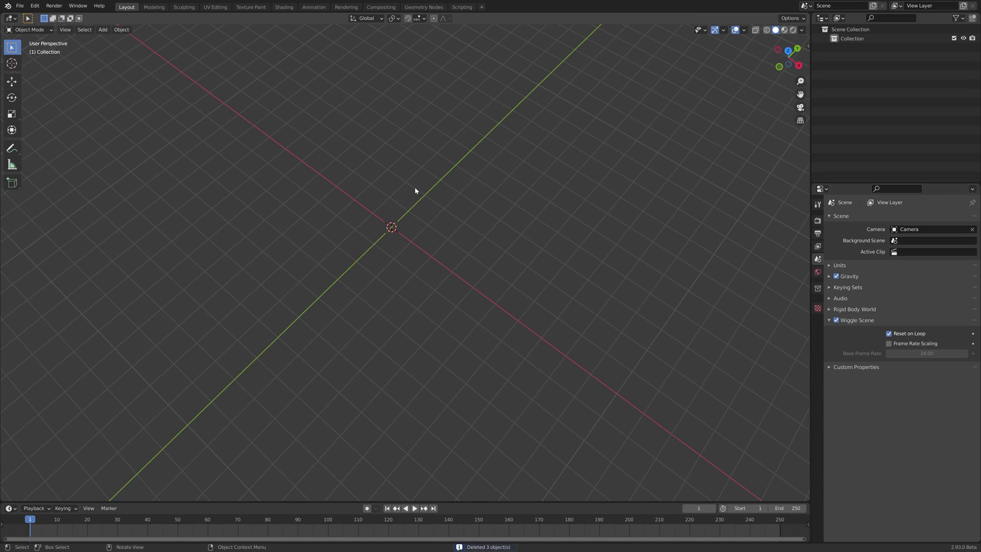
{"action": "key", "text": "shift"}
{"action": "key", "text": "shift+a"}
{"action": "mouse_move", "coordinate": [407, 232]}
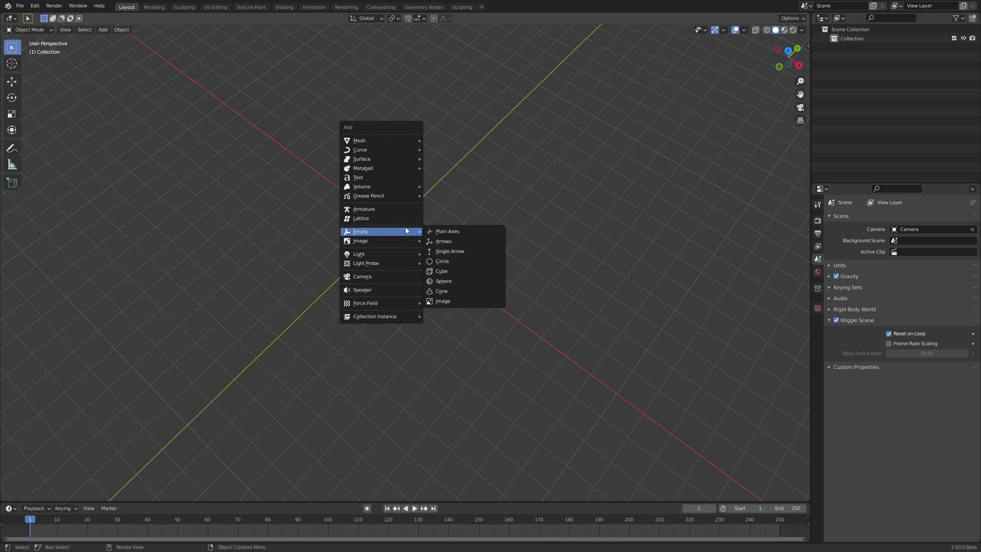
{"action": "mouse_move", "coordinate": [380, 146]}
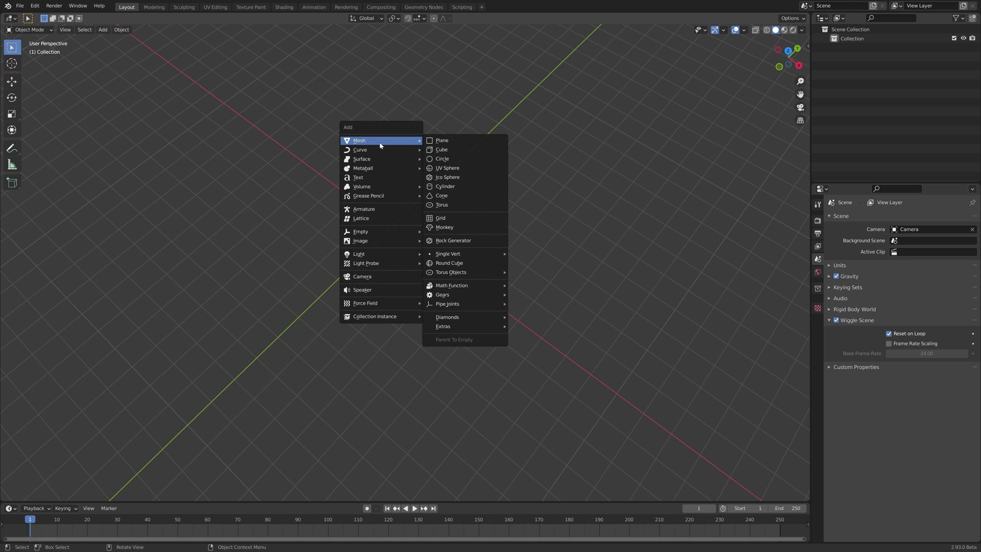
{"action": "left_click", "coordinate": [380, 177]}
{"action": "scroll", "coordinate": [550, 265], "scroll_direction": "up", "scroll_amount": 5}
{"action": "middle_click_drag", "start_coordinate": [550, 265], "coordinate": [477, 263]}
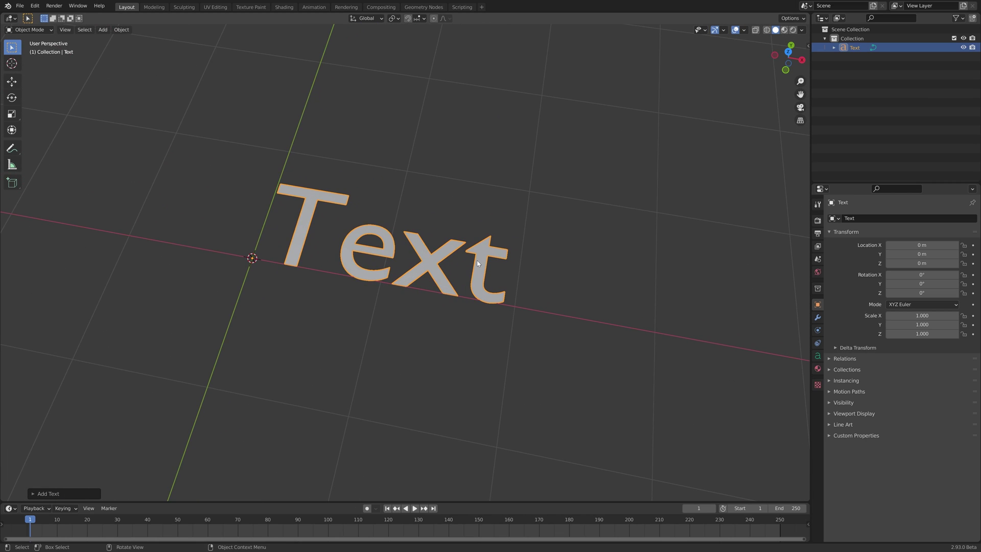
Replace the default word 'Text' with FISHZILLA and return to Object Mode.
{"action": "left_click", "coordinate": [30, 30]}
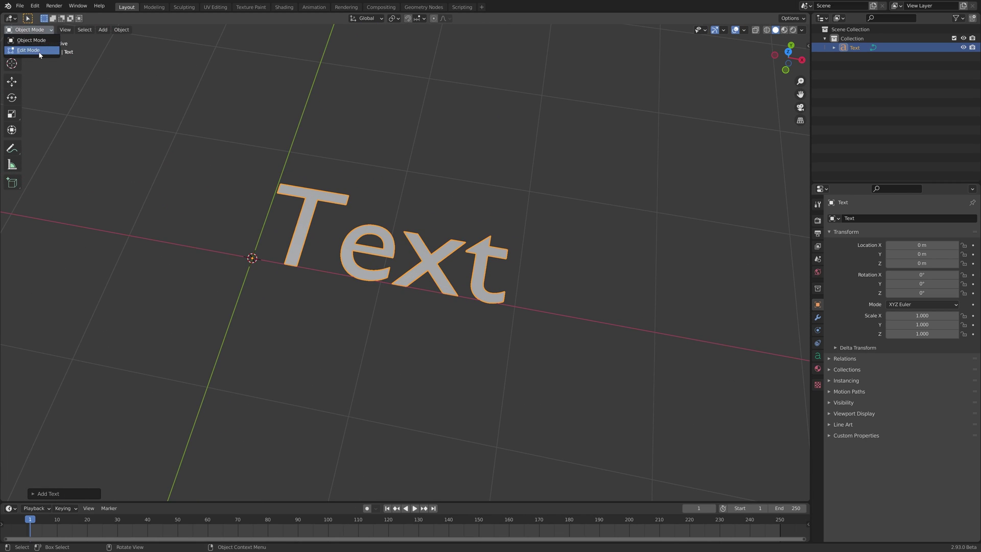
{"action": "left_click", "coordinate": [37, 51]}
{"action": "left_click", "coordinate": [30, 30]}
{"action": "left_click", "coordinate": [32, 40]}
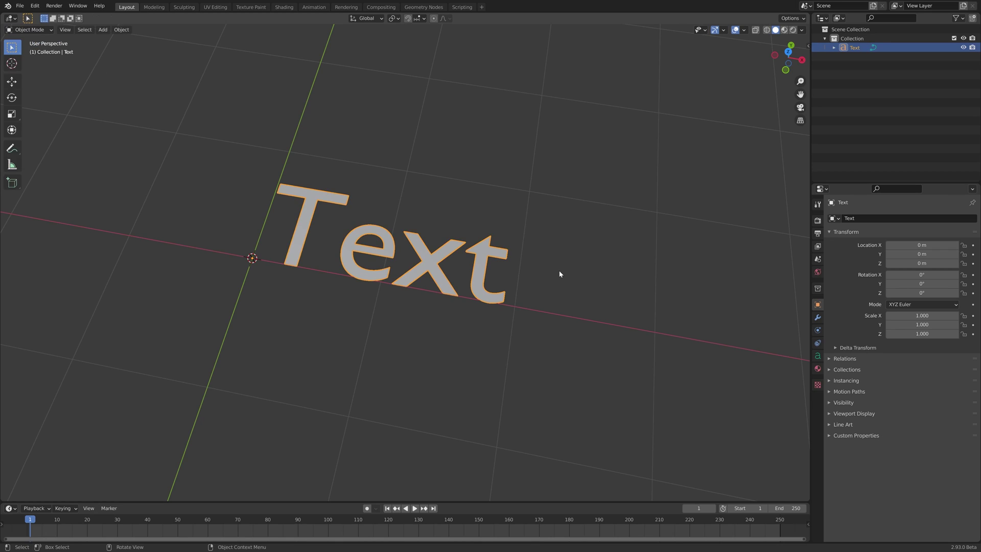
{"action": "key", "text": "Tab"}
{"action": "key", "text": "BackSpace"}
{"action": "key", "text": "BackSpace"}
{"action": "key", "text": "BackSpace"}
{"action": "key", "text": "BackSpace"}
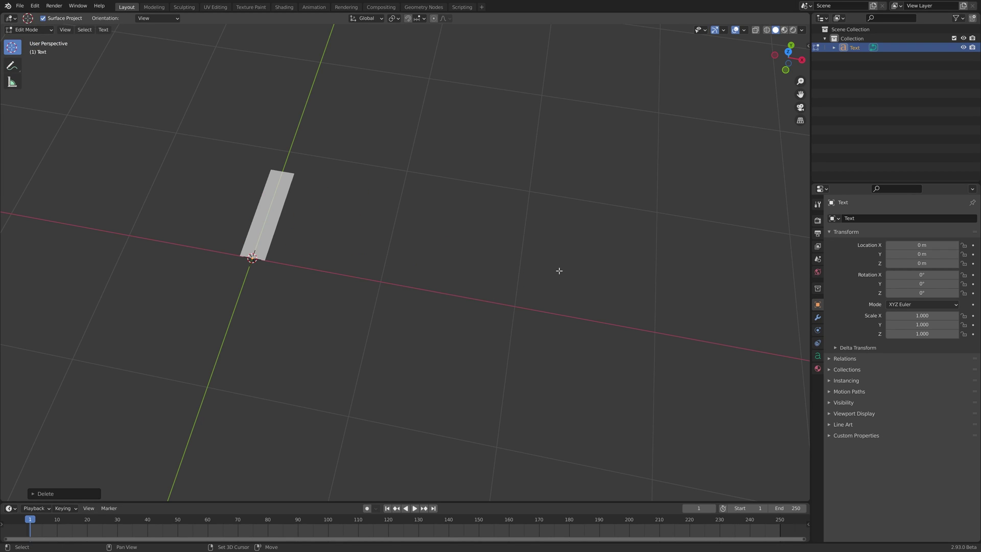
{"action": "type", "text": "FISH"}
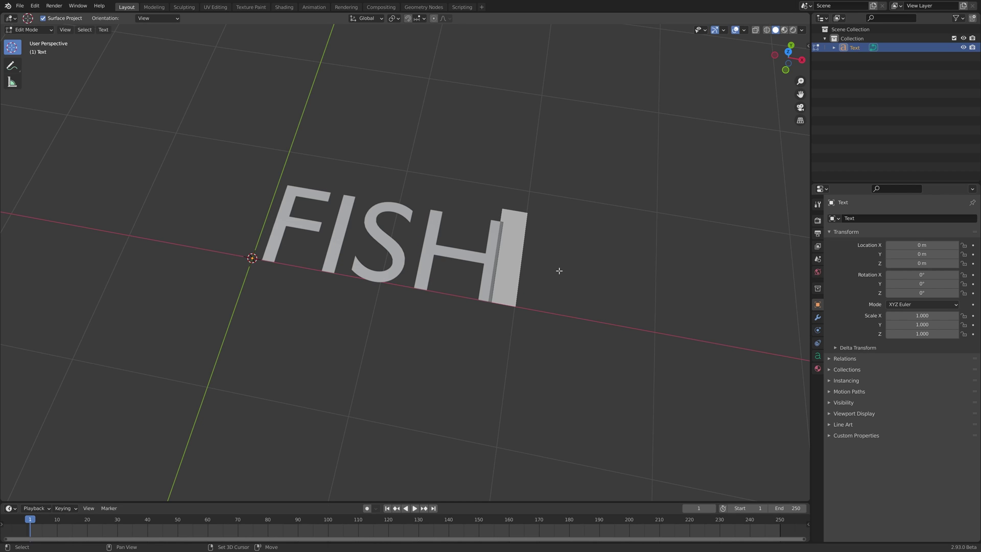
{"action": "type", "text": "ZILLA"}
{"action": "scroll", "coordinate": [559, 271], "scroll_direction": "down", "scroll_amount": 5}
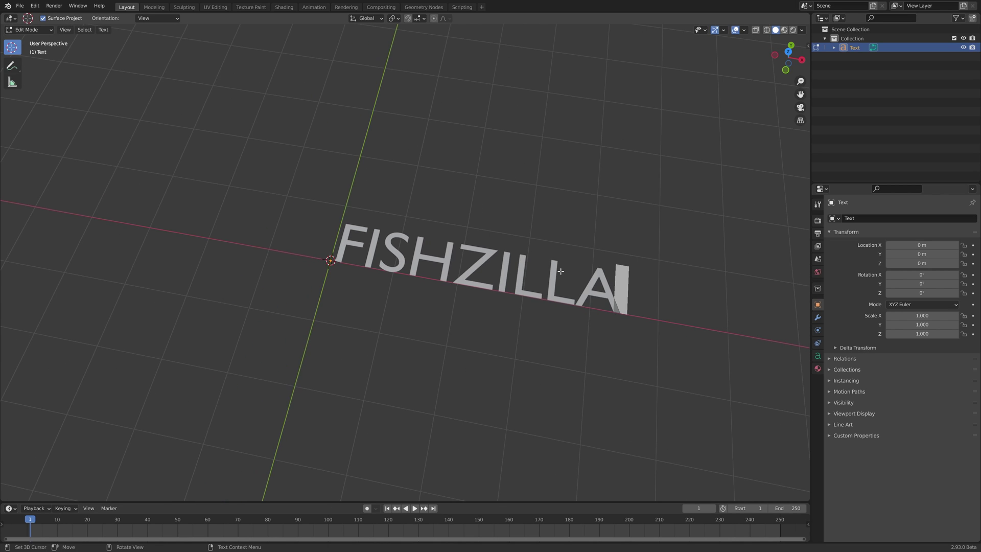
{"action": "middle_click_drag", "start_coordinate": [559, 270], "coordinate": [643, 313]}
{"action": "key", "text": "Tab"}
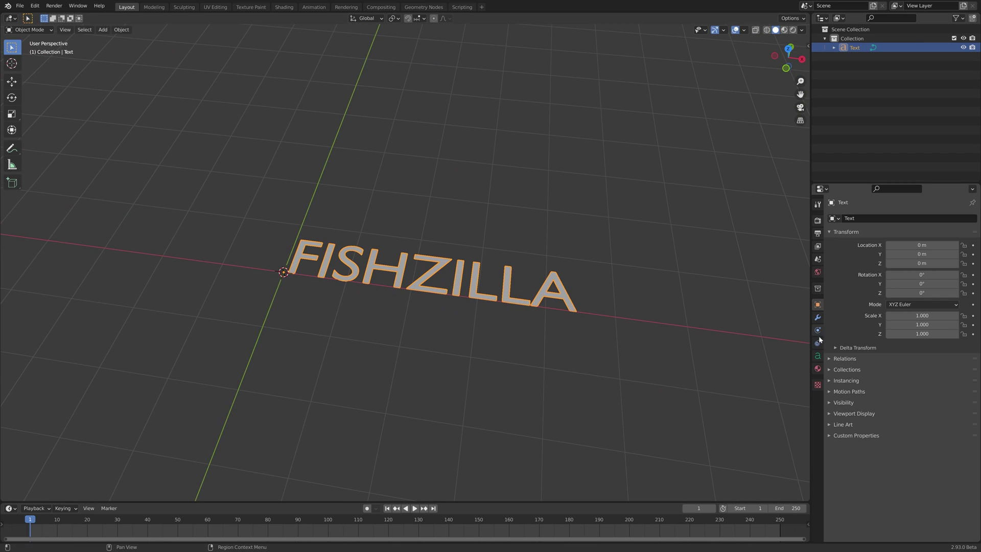
Load eaglestrikeital.ttf from the eagle_strike (1) folder as the text's regular font.
{"action": "left_click", "coordinate": [818, 356]}
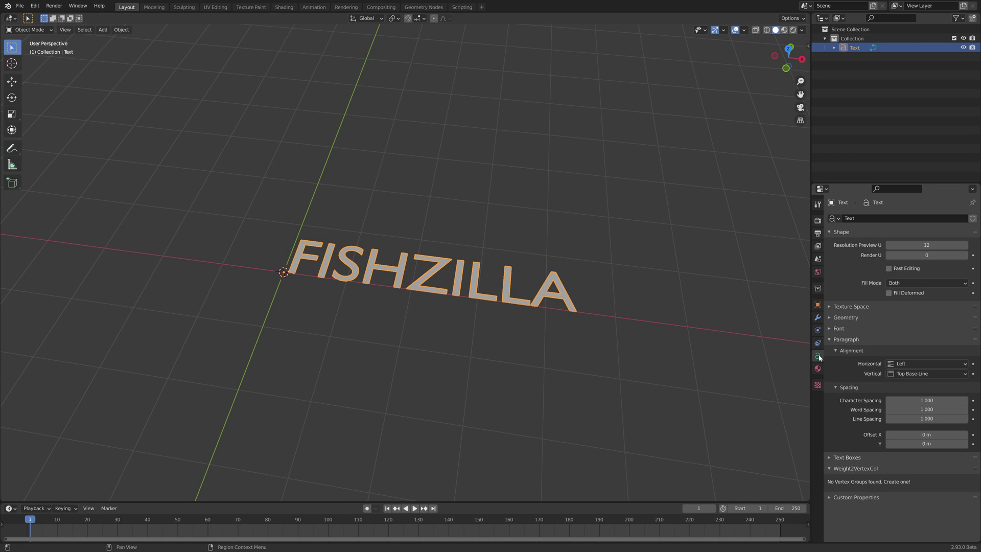
{"action": "left_click", "coordinate": [839, 328]}
{"action": "left_click", "coordinate": [964, 342]}
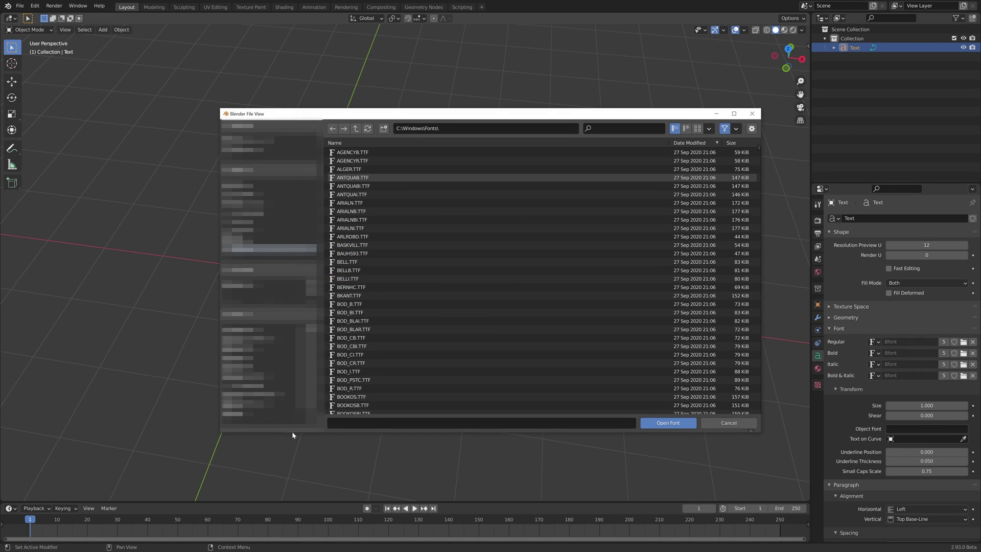
{"action": "left_click", "coordinate": [274, 212]}
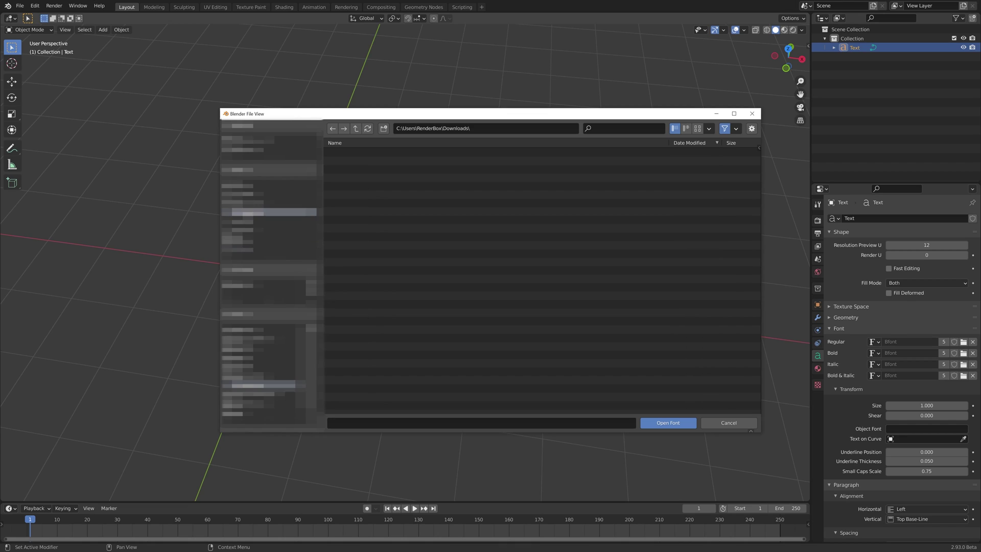
{"action": "left_click", "coordinate": [258, 340]}
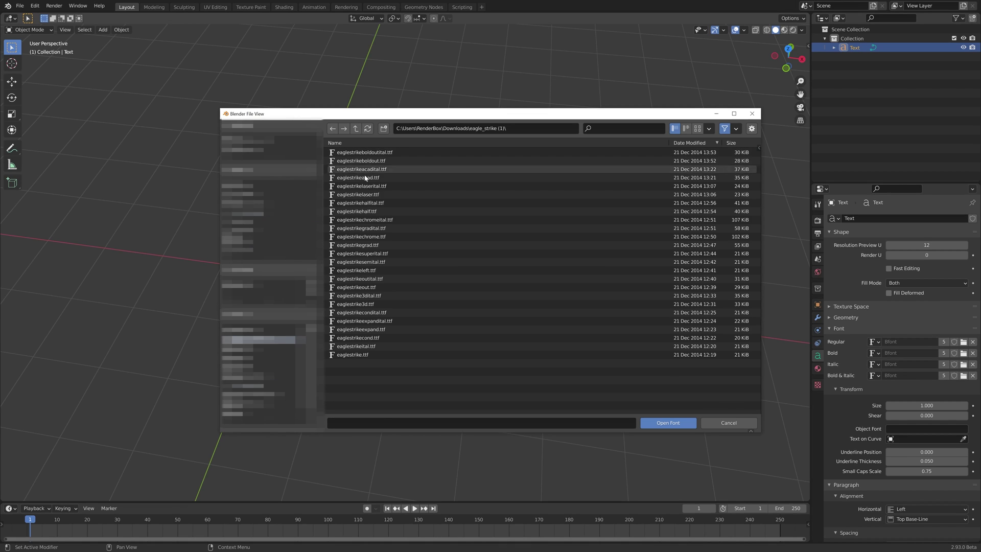
{"action": "left_click", "coordinate": [369, 346]}
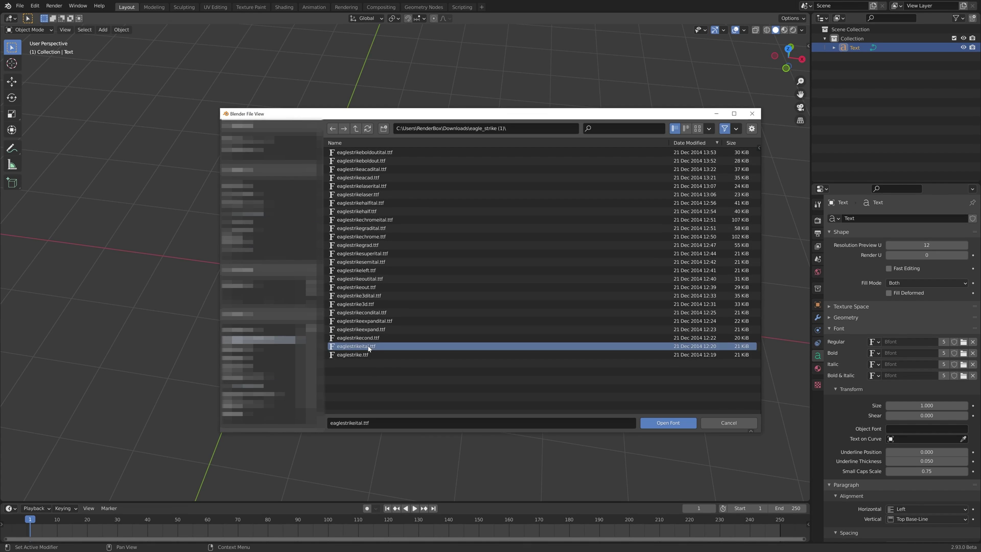
{"action": "left_click", "coordinate": [667, 422]}
{"action": "middle_click_drag", "start_coordinate": [510, 232], "coordinate": [556, 297]}
Rotate the text 90° around the X axis so it stands upright.
{"action": "key", "text": "r"}
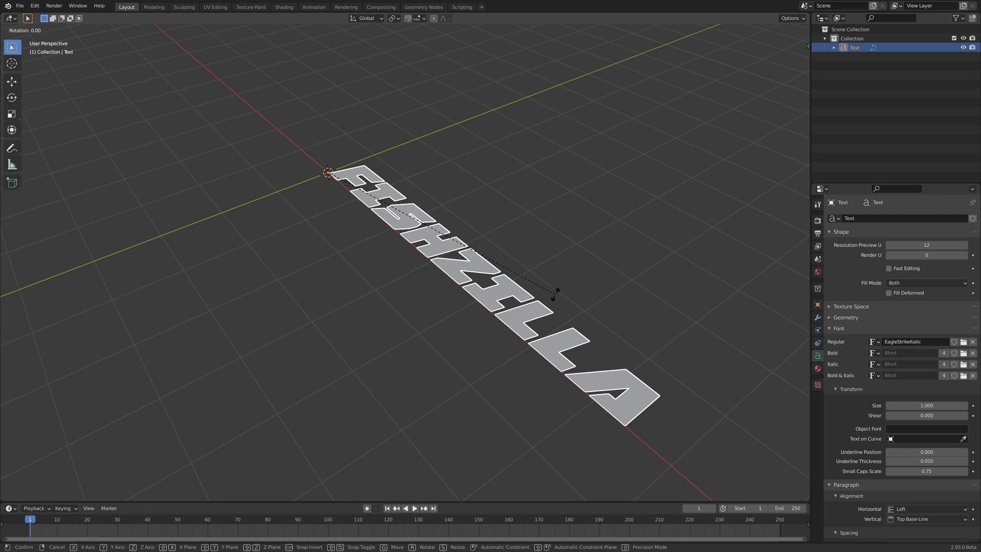
{"action": "key", "text": "x"}
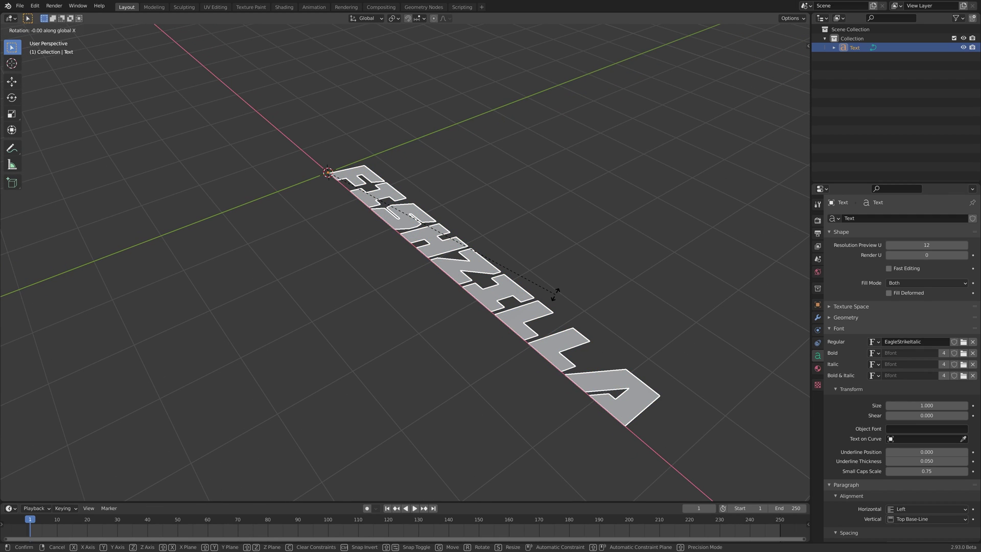
{"action": "type", "text": "90"}
{"action": "key", "text": "Return"}
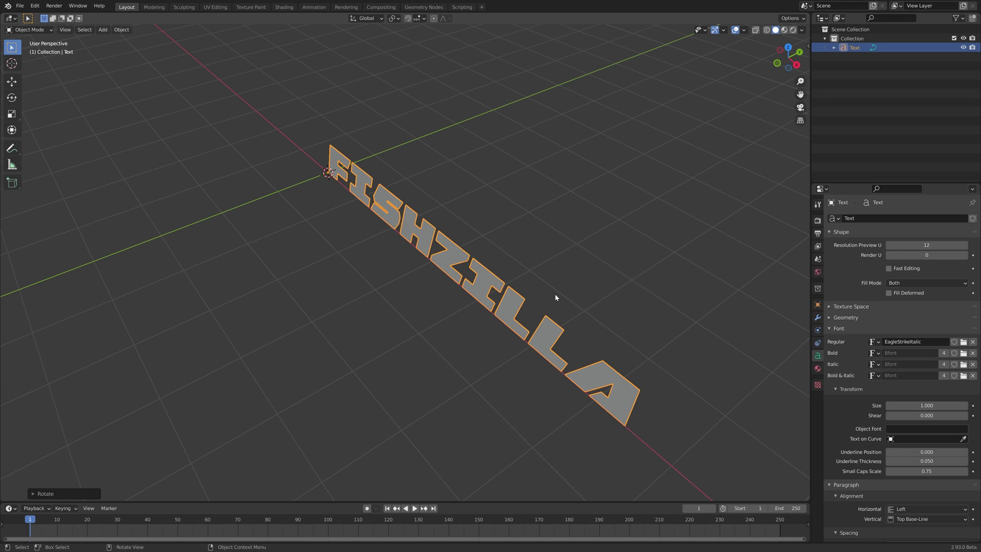
{"action": "middle_click_drag", "start_coordinate": [554, 294], "coordinate": [496, 303]}
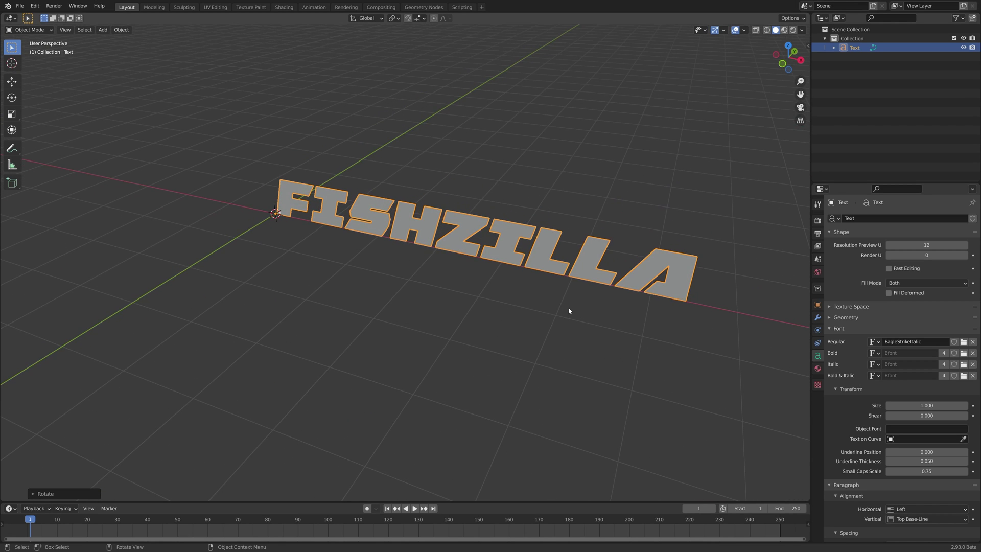
Slide the text about 3.18 m along negative X so the origin sits mid-word.
{"action": "key", "text": "g"}
{"action": "key", "text": "x"}
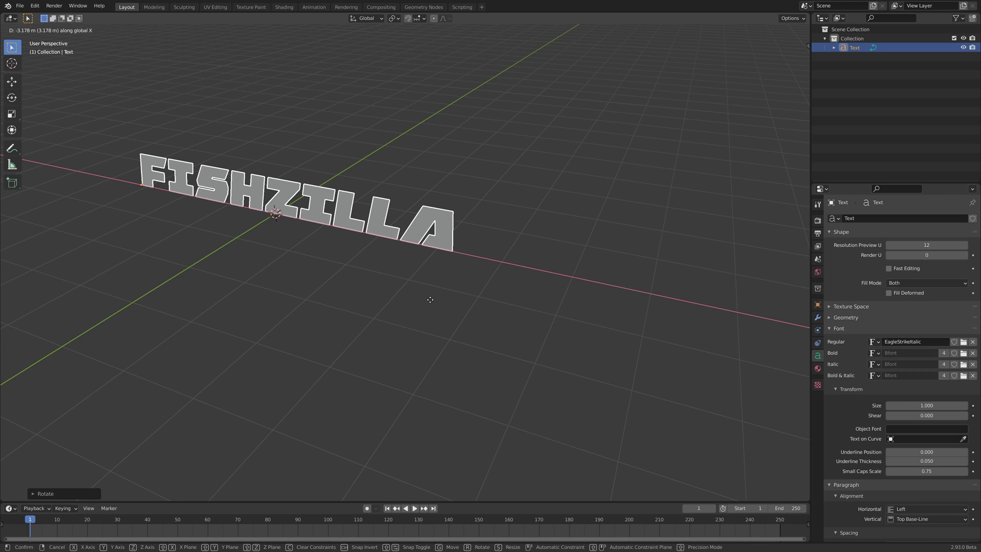
{"action": "left_click", "coordinate": [430, 299]}
{"action": "middle_click_drag", "start_coordinate": [370, 285], "coordinate": [549, 288]}
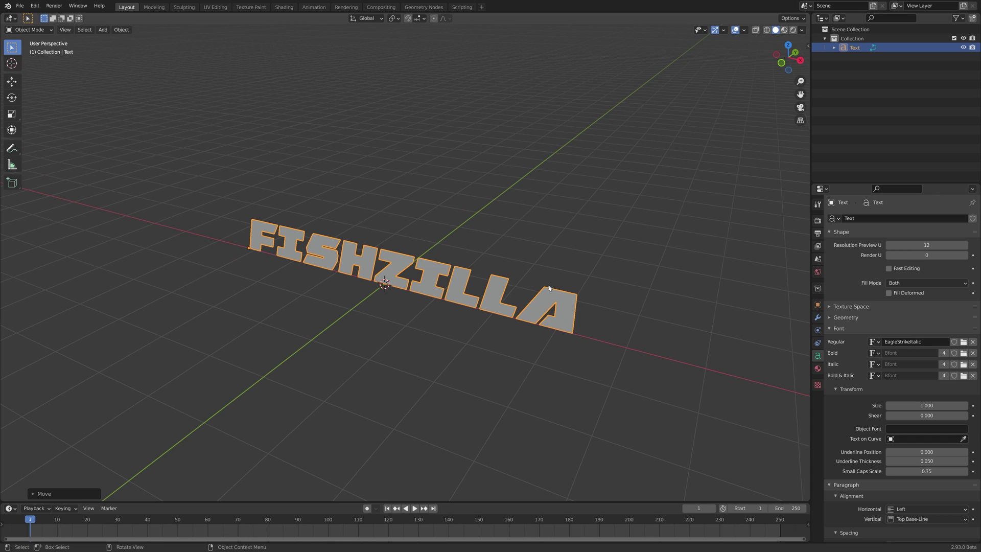
Put an in-place duplicate of FISHZILLA into a new excluded collection 'hide', then reselect the original.
{"action": "key", "text": "shift+d"}
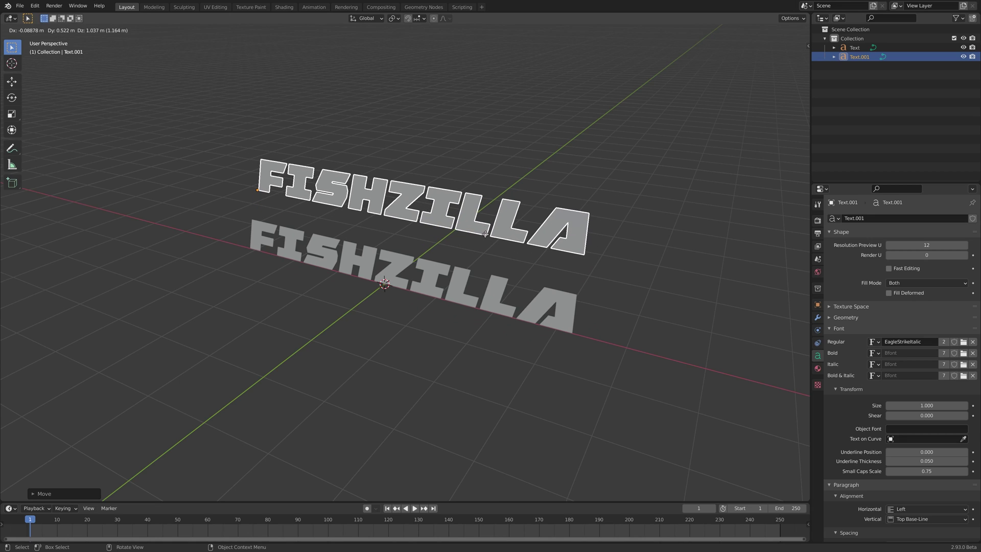
{"action": "key", "text": "Escape"}
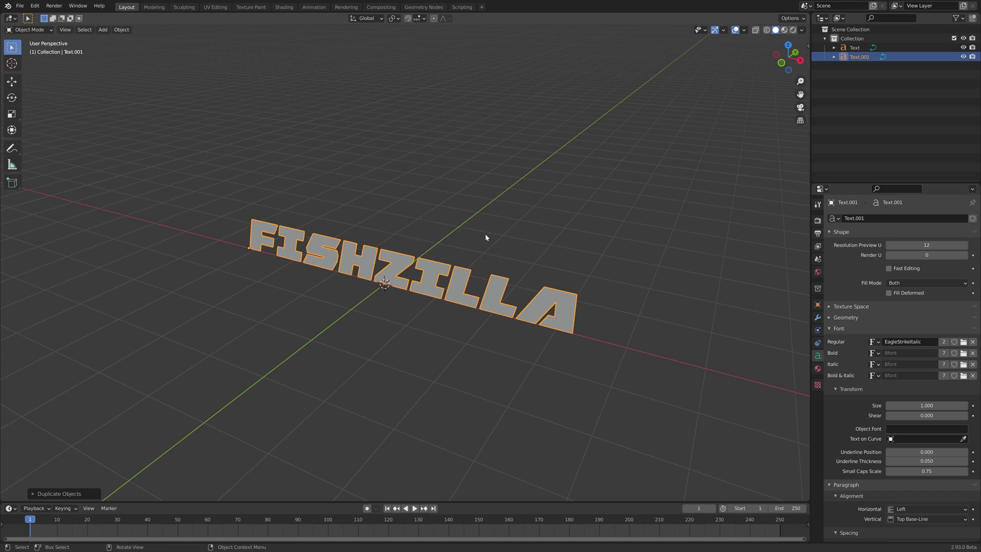
{"action": "key", "text": "m"}
{"action": "left_click", "coordinate": [486, 237]}
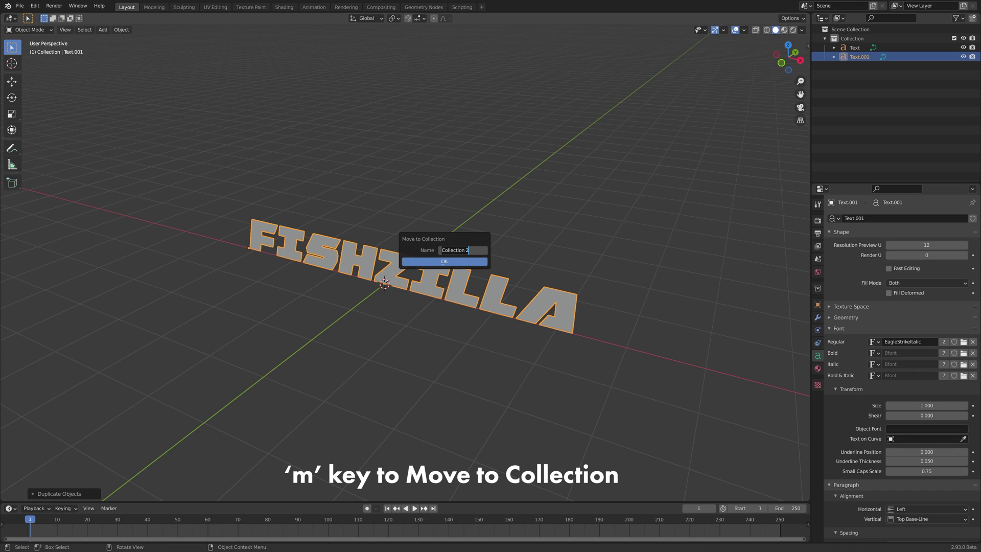
{"action": "type", "text": "hide"}
{"action": "key", "text": "Return"}
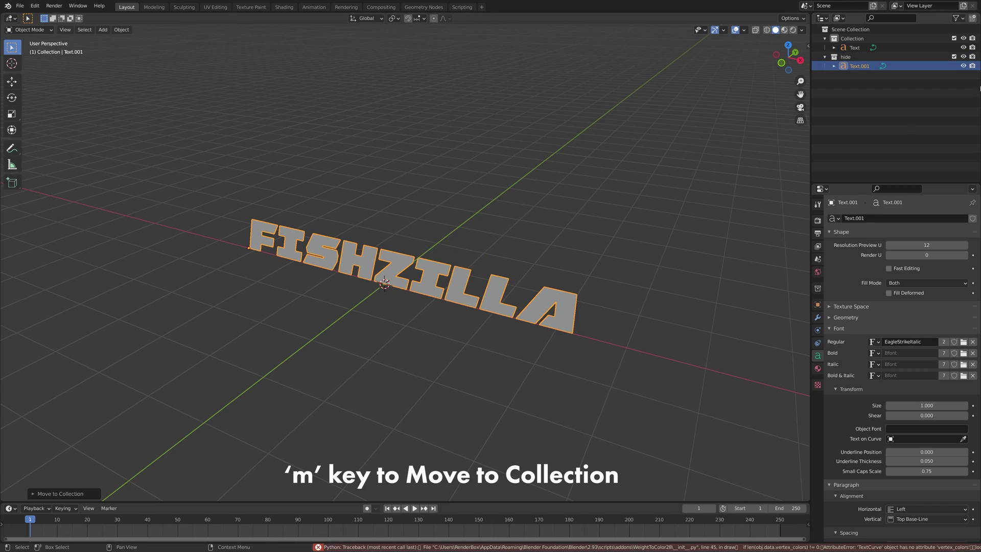
{"action": "left_click", "coordinate": [954, 57]}
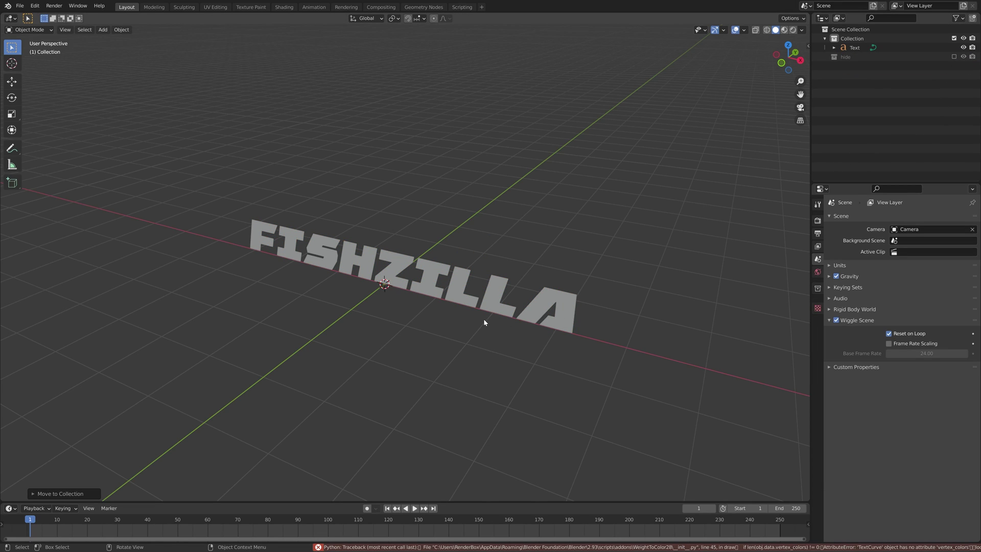
{"action": "left_click", "coordinate": [502, 302]}
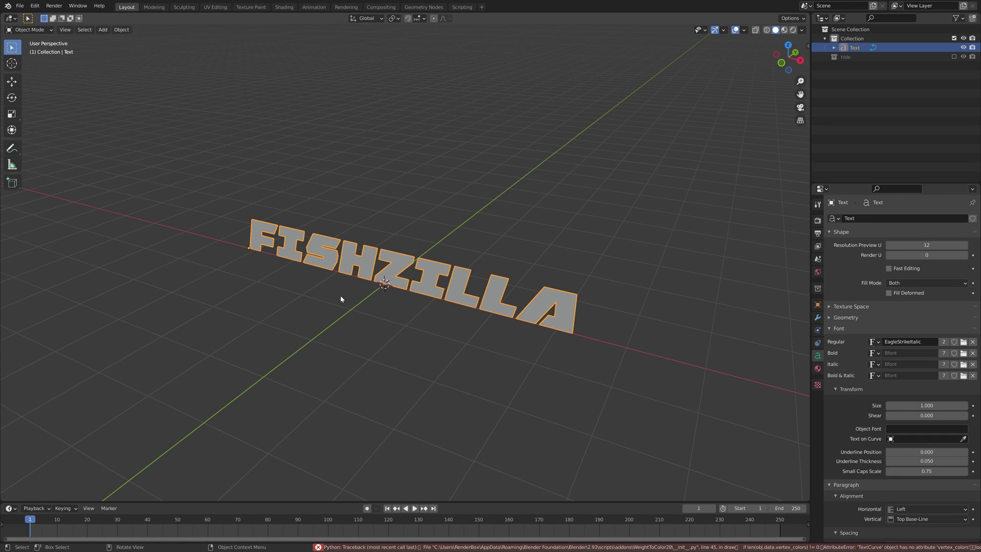
Convert the FISHZILLA text object into a mesh.
{"action": "right_click", "coordinate": [390, 260]}
{"action": "mouse_move", "coordinate": [404, 279]}
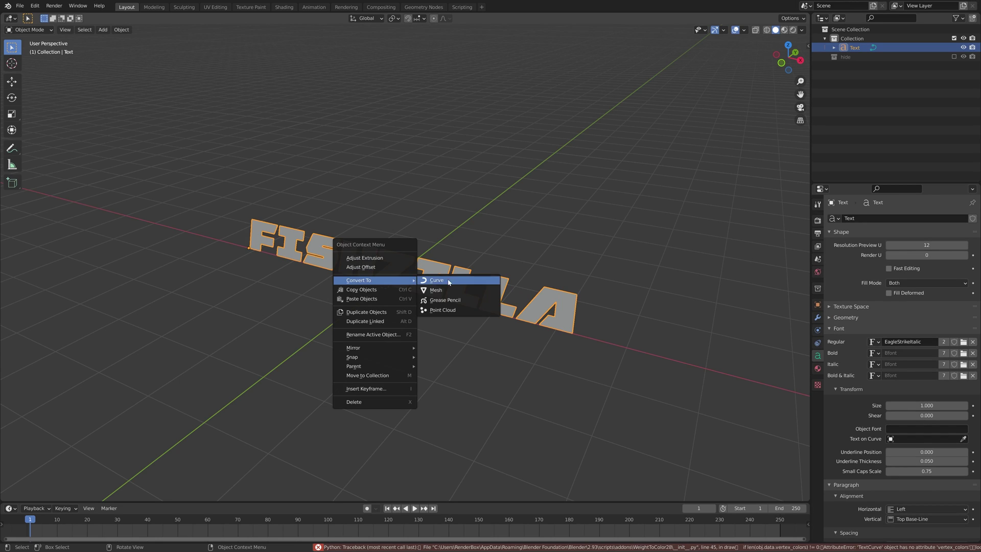
{"action": "left_click", "coordinate": [454, 296]}
{"action": "middle_click_drag", "start_coordinate": [476, 281], "coordinate": [766, 322]}
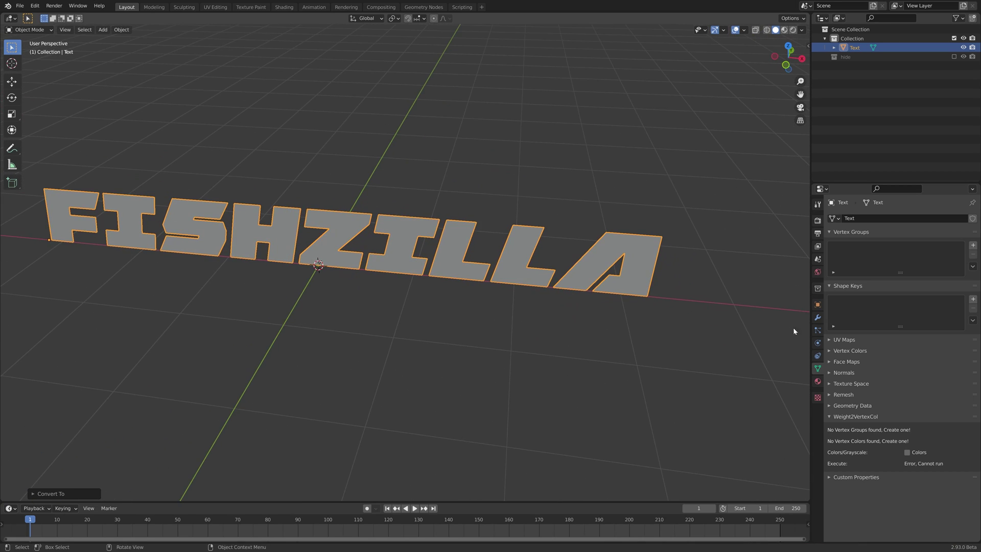
Add a Solidify modifier with 0.2 m thickness.
{"action": "left_click", "coordinate": [818, 319]}
{"action": "left_click", "coordinate": [864, 218]}
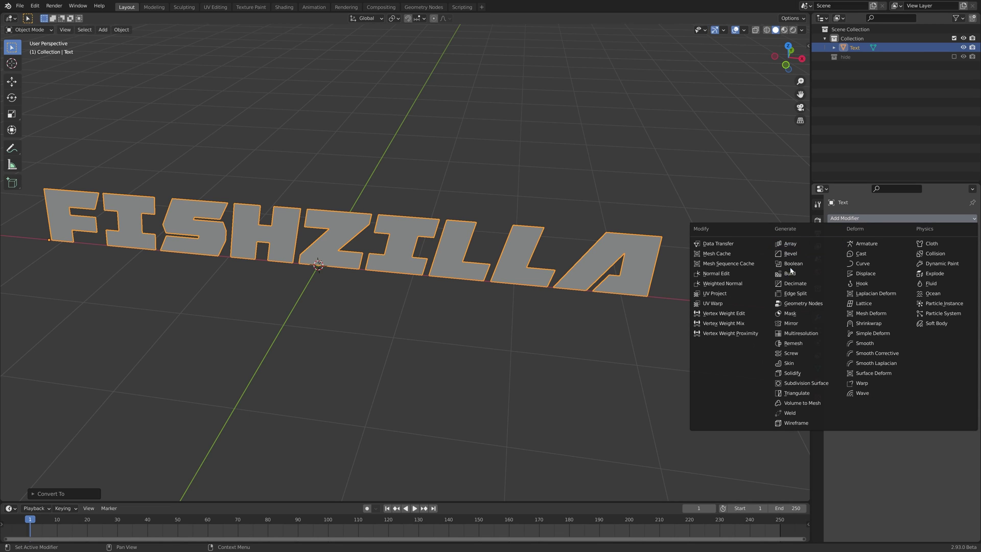
{"action": "left_click", "coordinate": [804, 374]}
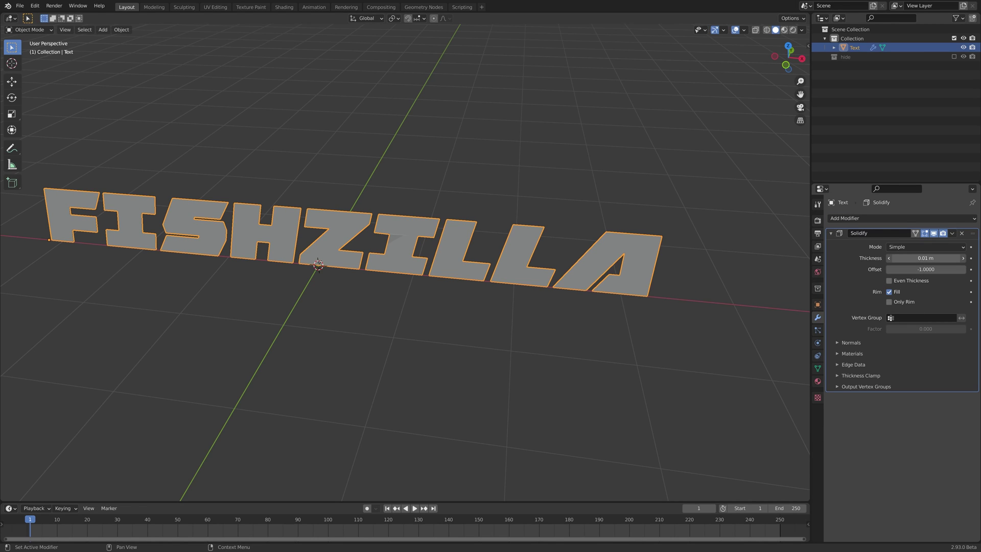
{"action": "mouse_move", "coordinate": [925, 258]}
{"action": "left_mouse_down"}
{"action": "mouse_move", "coordinate": [966, 258]}
{"action": "mouse_move", "coordinate": [940, 258]}
{"action": "left_mouse_up"}
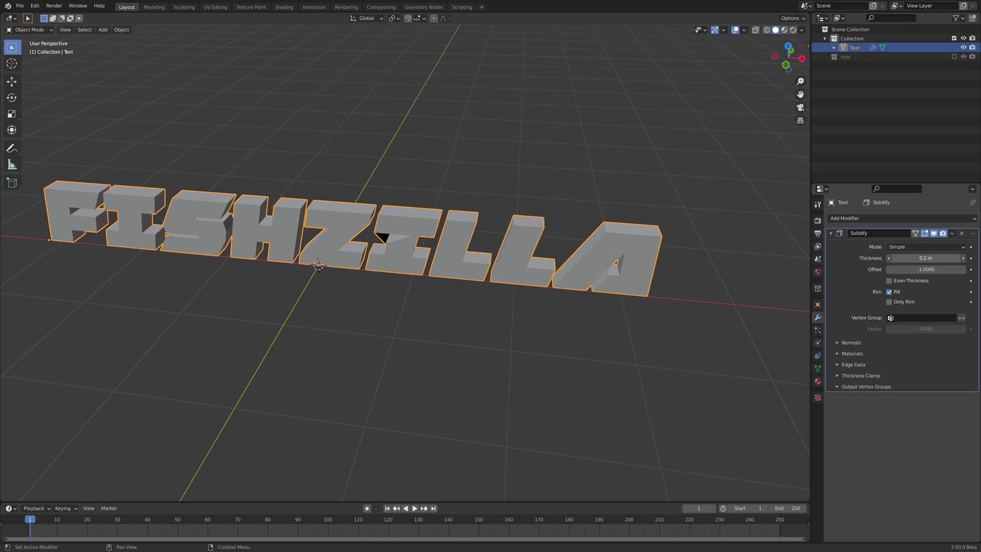
Add a Bevel modifier, then enter Edit Mode with the whole mesh framed.
{"action": "left_click", "coordinate": [874, 218]}
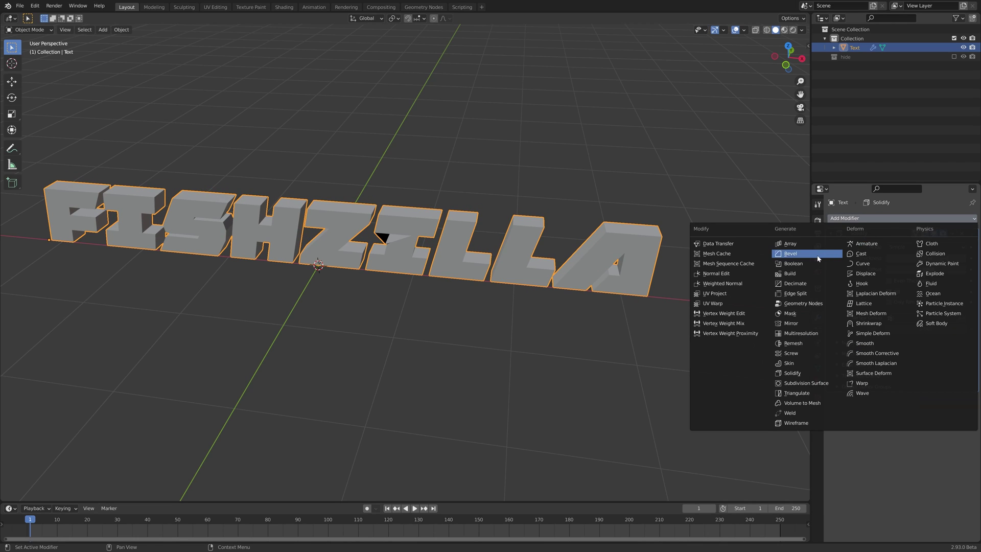
{"action": "left_click", "coordinate": [789, 252]}
{"action": "middle_click_drag", "start_coordinate": [647, 262], "coordinate": [414, 242]}
{"action": "key", "text": "Tab"}
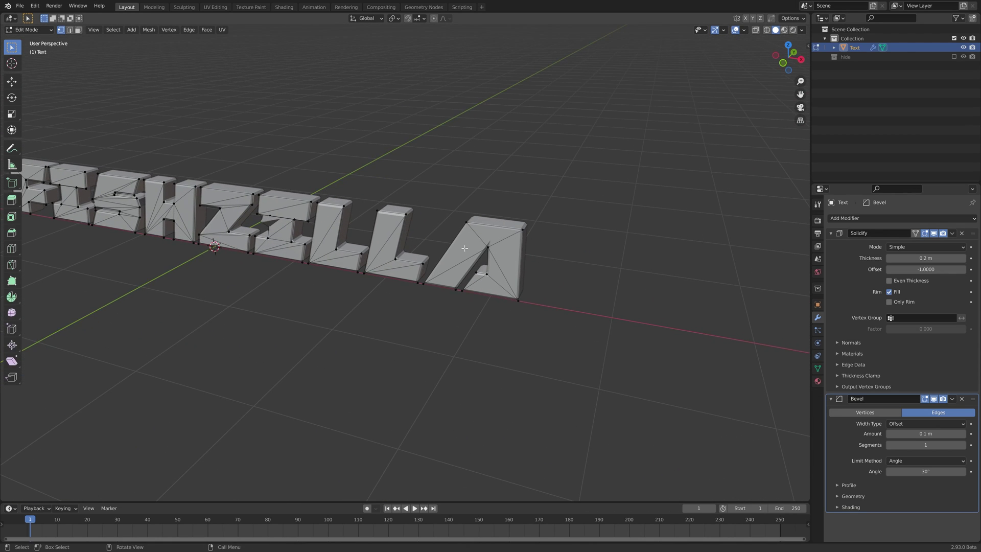
{"action": "key", "text": "Home"}
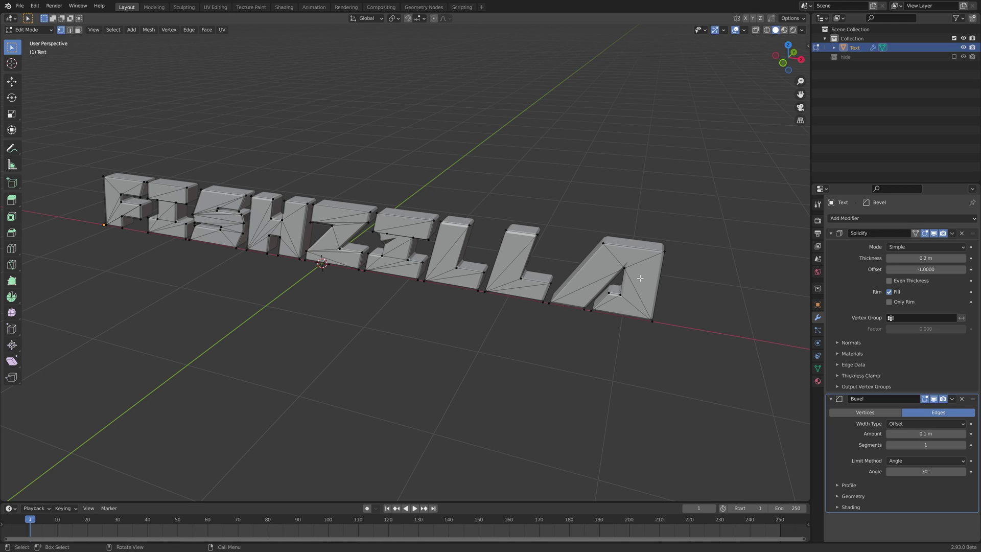
Limited-dissolve the triangle edges of the A, both Ls and the second I.
{"action": "key", "text": "l"}
{"action": "key", "text": "alt+j"}
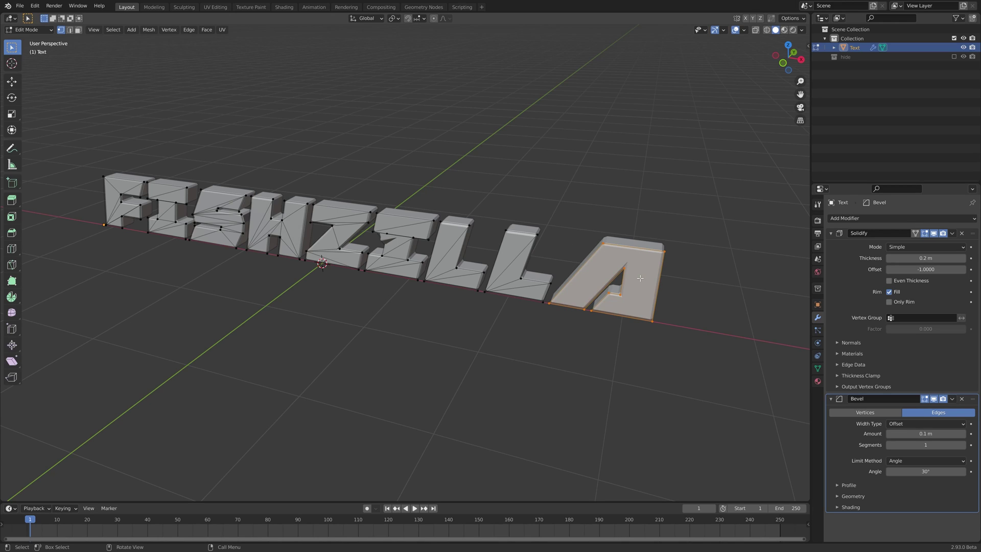
{"action": "left_click", "coordinate": [521, 280]}
{"action": "key", "text": "l"}
{"action": "key", "text": "alt+j"}
{"action": "left_click", "coordinate": [473, 273]}
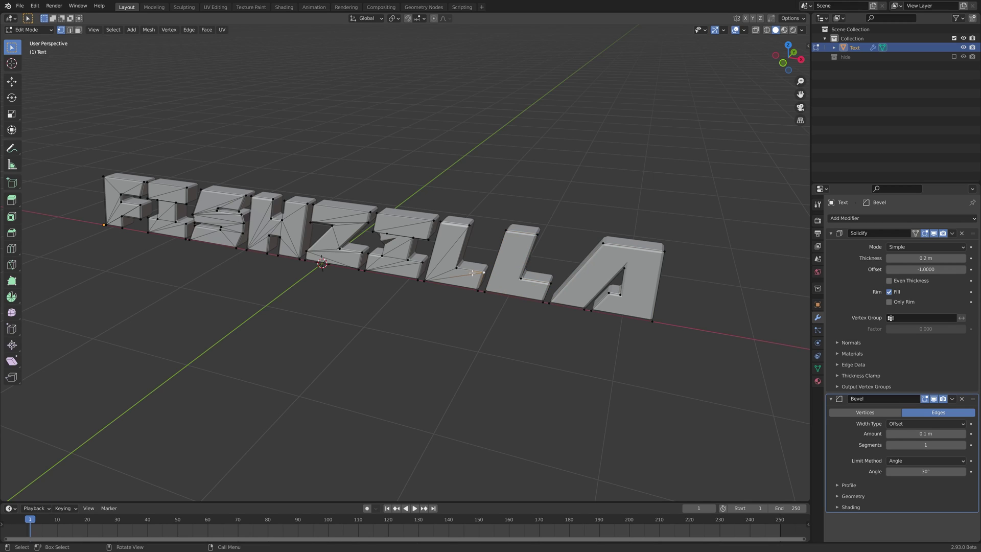
{"action": "key", "text": "l"}
{"action": "key", "text": "alt+j"}
{"action": "key", "text": "l"}
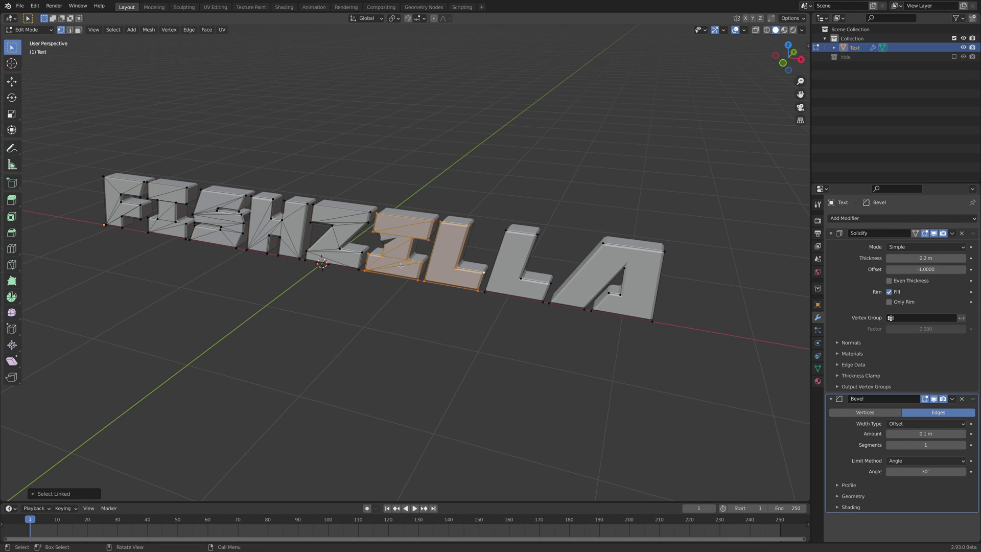
{"action": "left_click", "coordinate": [400, 265]}
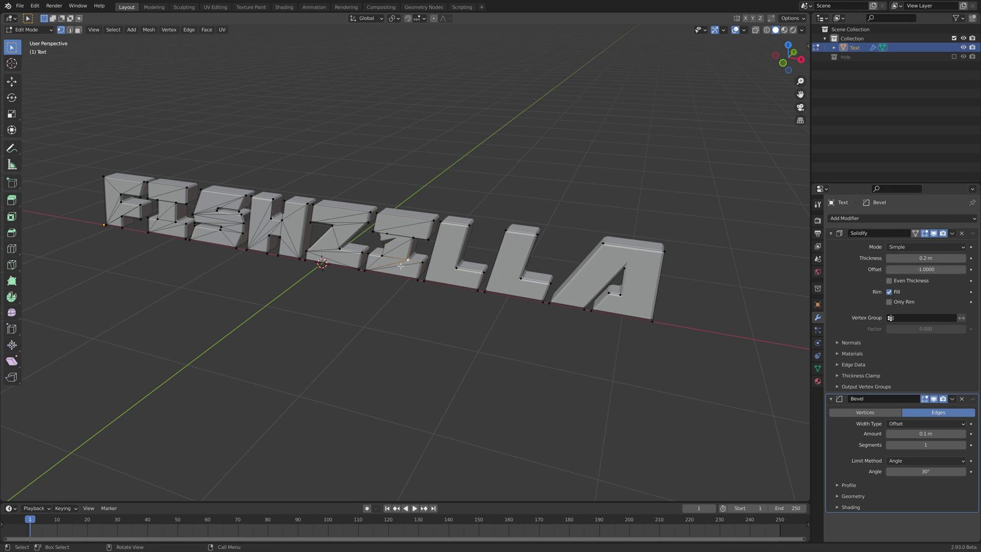
{"action": "key", "text": "l"}
{"action": "key", "text": "alt+j"}
Limited-dissolve the Z, H, S, first I and F, then return to Object Mode.
{"action": "left_click", "coordinate": [349, 256]}
{"action": "key", "text": "l"}
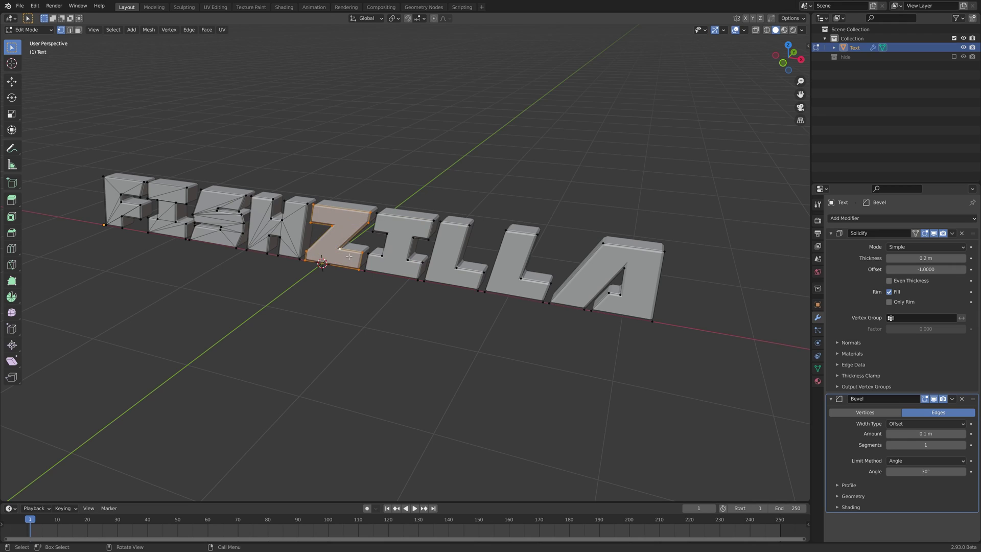
{"action": "key", "text": "alt+j"}
{"action": "left_click", "coordinate": [274, 242]}
{"action": "key", "text": "l"}
{"action": "key", "text": "alt+j"}
{"action": "left_click", "coordinate": [225, 228]}
{"action": "key", "text": "l"}
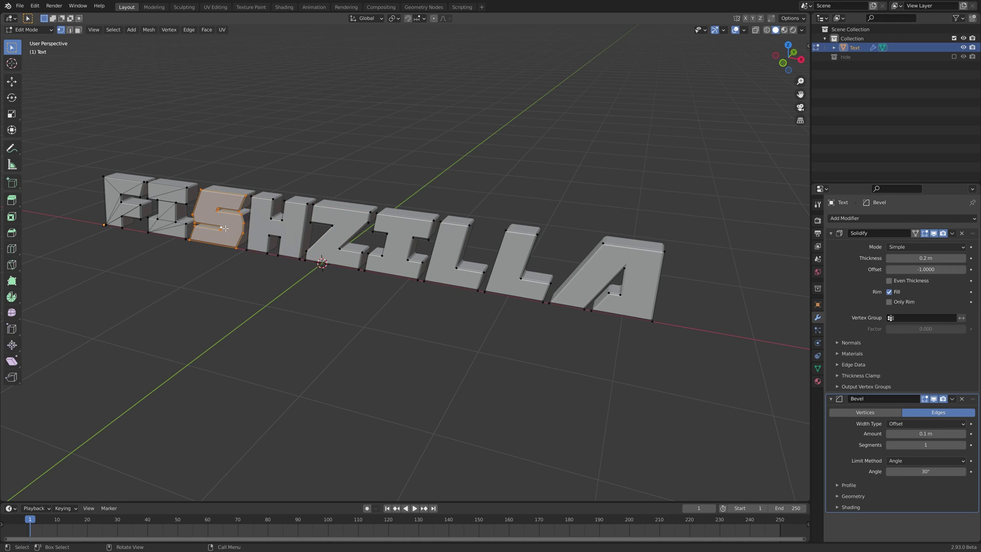
{"action": "key", "text": "alt+j"}
{"action": "left_click", "coordinate": [169, 221]}
{"action": "key", "text": "l"}
{"action": "key", "text": "alt+j"}
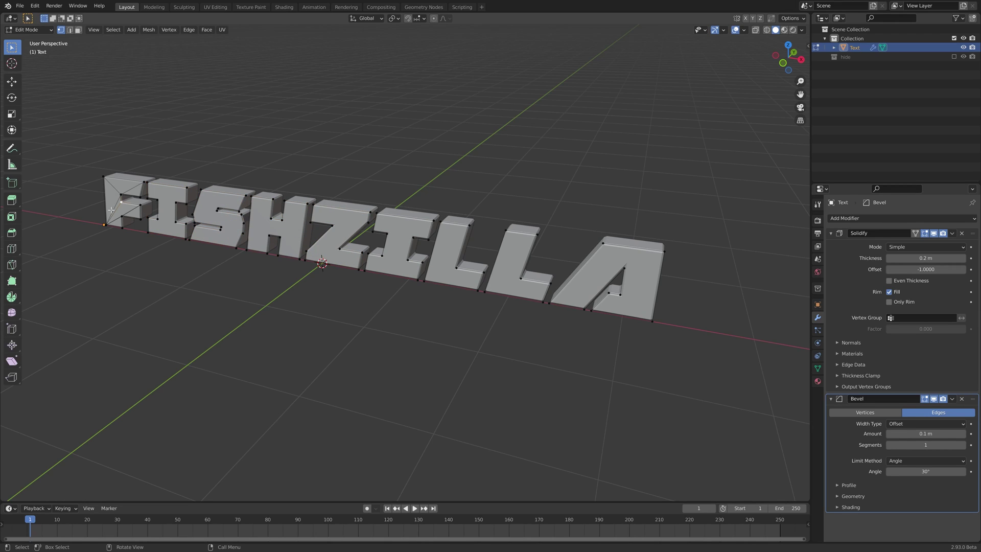
{"action": "left_click", "coordinate": [111, 210]}
{"action": "key", "text": "l"}
{"action": "key", "text": "alt+j"}
{"action": "key", "text": "Tab"}
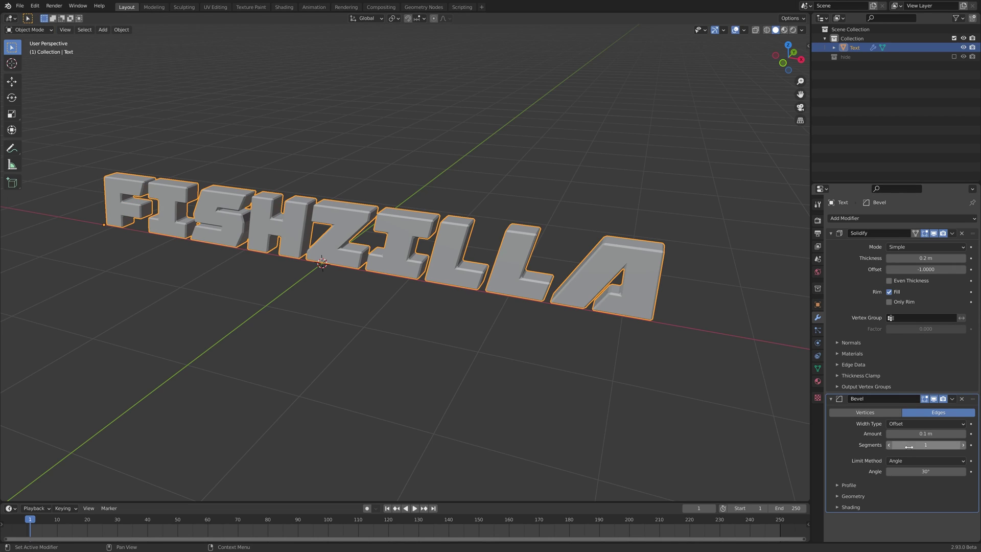
Set the Bevel modifier to 0.017 m with 4 segments and clamp overlap off.
{"action": "left_click", "coordinate": [840, 499]}
{"action": "left_click", "coordinate": [840, 486]}
{"action": "scroll", "coordinate": [853, 465], "scroll_direction": "down", "scroll_amount": 3}
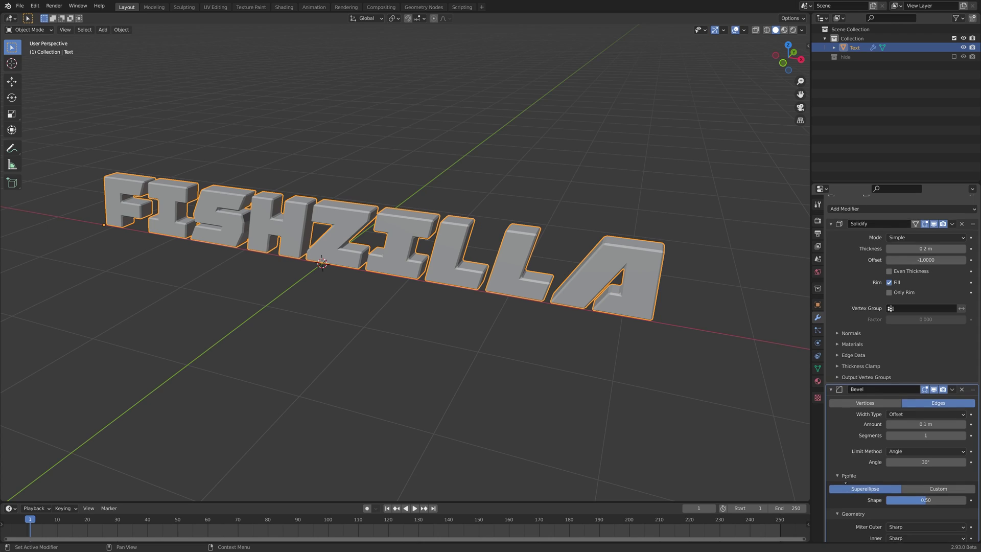
{"action": "left_click", "coordinate": [889, 512]}
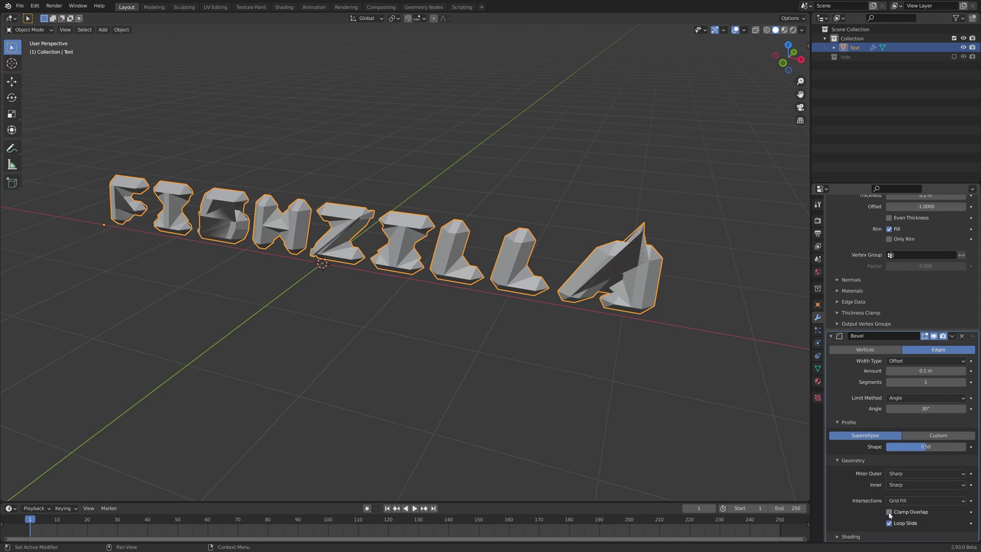
{"action": "left_click_drag", "start_coordinate": [926, 371], "coordinate": [895, 370]}
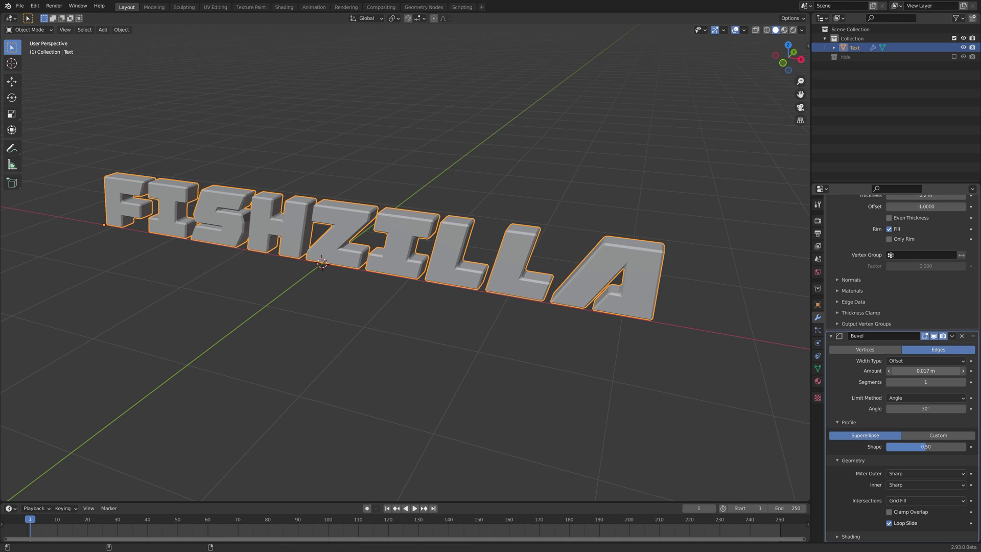
{"action": "left_click", "coordinate": [925, 382]}
{"action": "key", "text": "Return"}
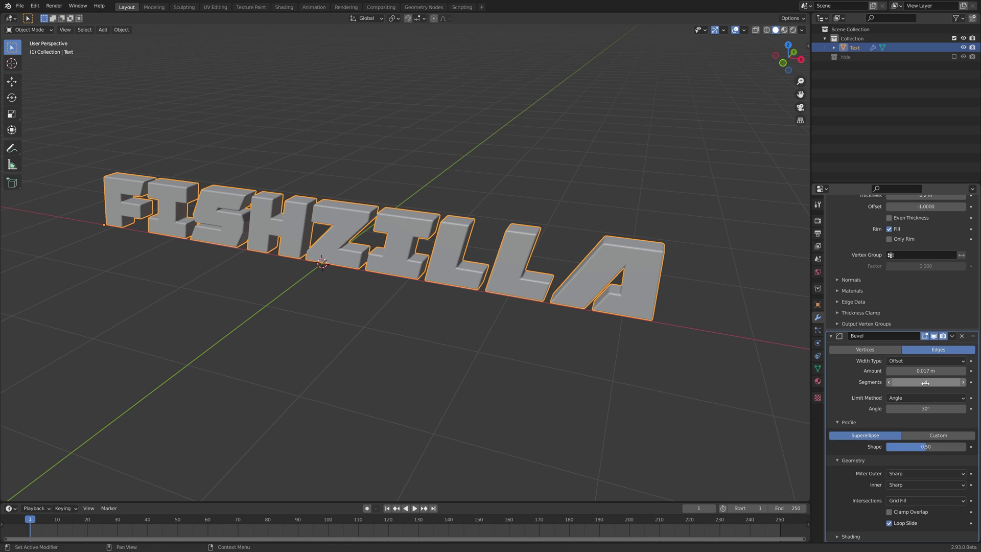
Zoom and orbit close to a letter to inspect its rounded bevel.
{"action": "scroll", "coordinate": [605, 270], "scroll_direction": "up", "scroll_amount": 3}
{"action": "scroll", "coordinate": [605, 269], "scroll_direction": "down", "scroll_amount": 3}
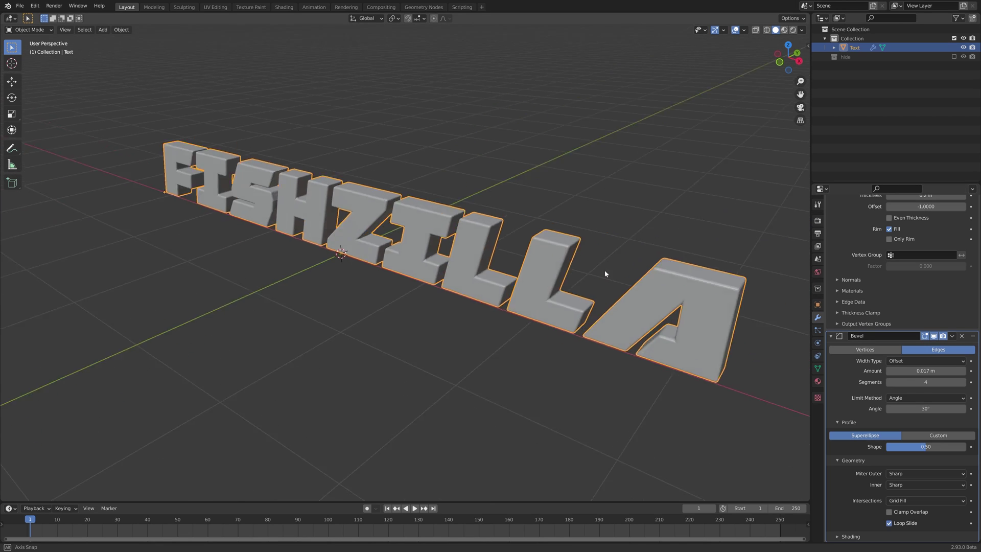
{"action": "scroll", "coordinate": [584, 277], "scroll_direction": "up", "scroll_amount": 4}
{"action": "middle_click_drag", "start_coordinate": [605, 270], "coordinate": [420, 219]}
{"action": "scroll", "coordinate": [420, 219], "scroll_direction": "up", "scroll_amount": 4}
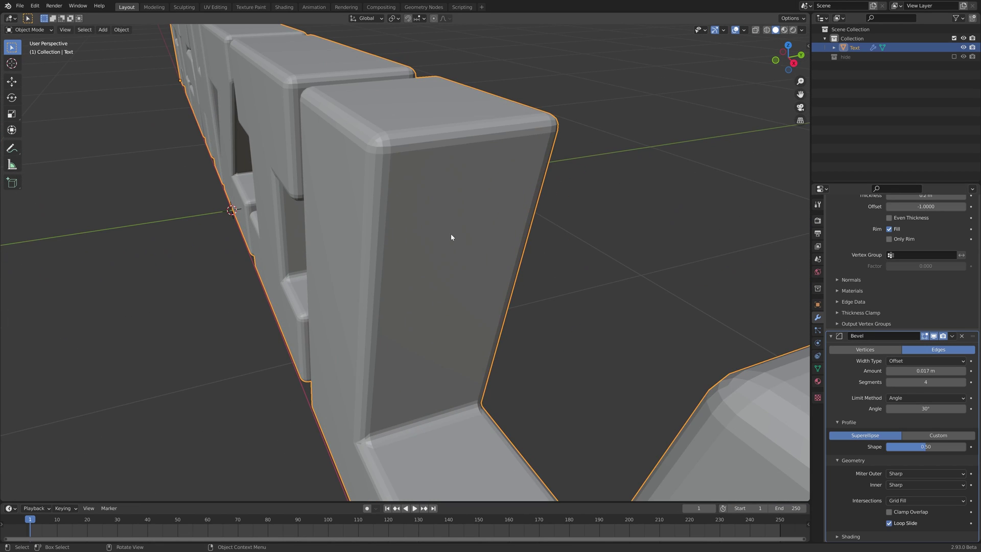
{"action": "middle_click_drag", "start_coordinate": [407, 161], "coordinate": [394, 219]}
Apply Shade Smooth to the FISHZILLA letters.
{"action": "scroll", "coordinate": [394, 219], "scroll_direction": "up", "scroll_amount": 3}
{"action": "right_click", "coordinate": [394, 214]}
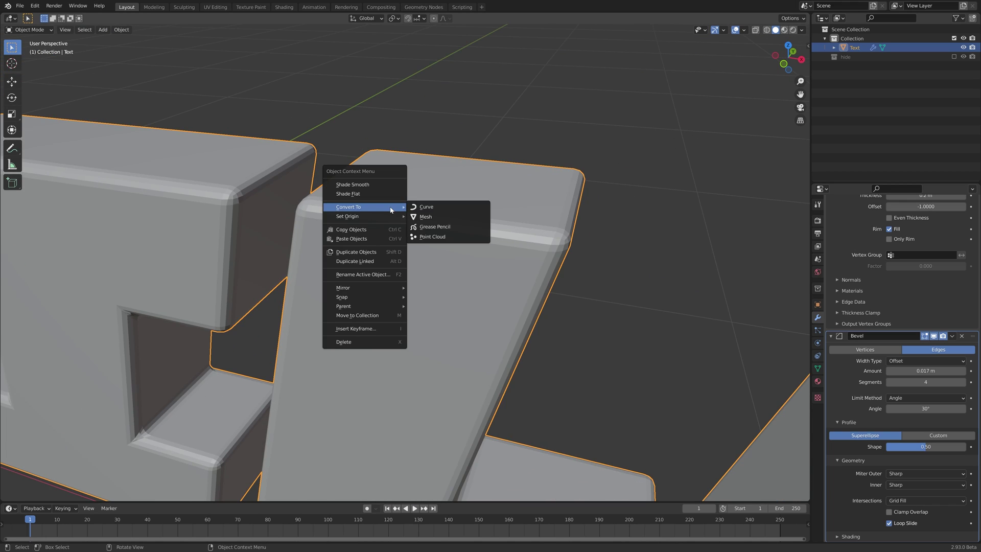
{"action": "left_click", "coordinate": [376, 186]}
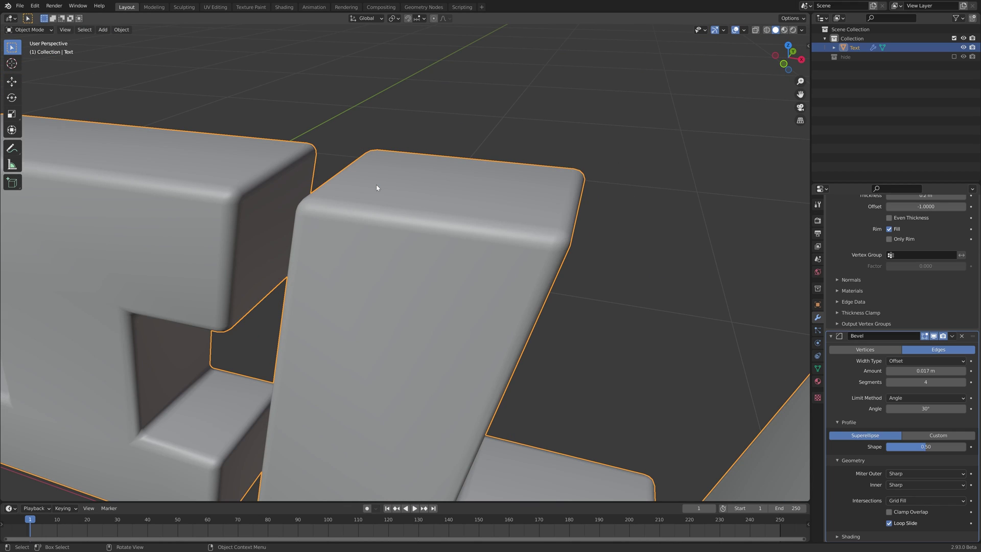
{"action": "scroll", "coordinate": [377, 186], "scroll_direction": "down", "scroll_amount": 5}
{"action": "middle_click_drag", "start_coordinate": [412, 244], "coordinate": [603, 285]}
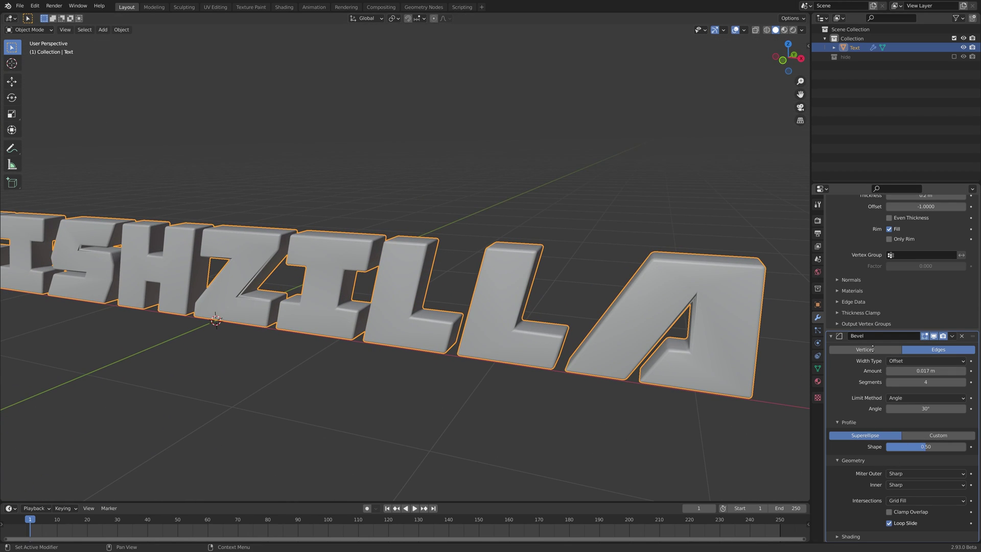
Enable Harden Normals in the Bevel modifier's Shading options.
{"action": "left_click", "coordinate": [851, 536]}
{"action": "middle_click_drag", "start_coordinate": [865, 533], "coordinate": [853, 326]}
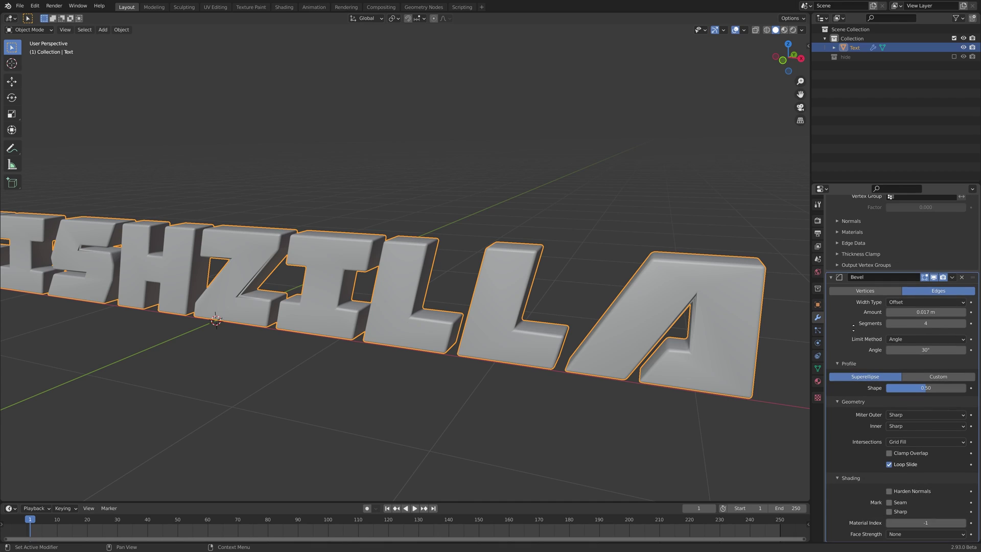
{"action": "left_click", "coordinate": [889, 491]}
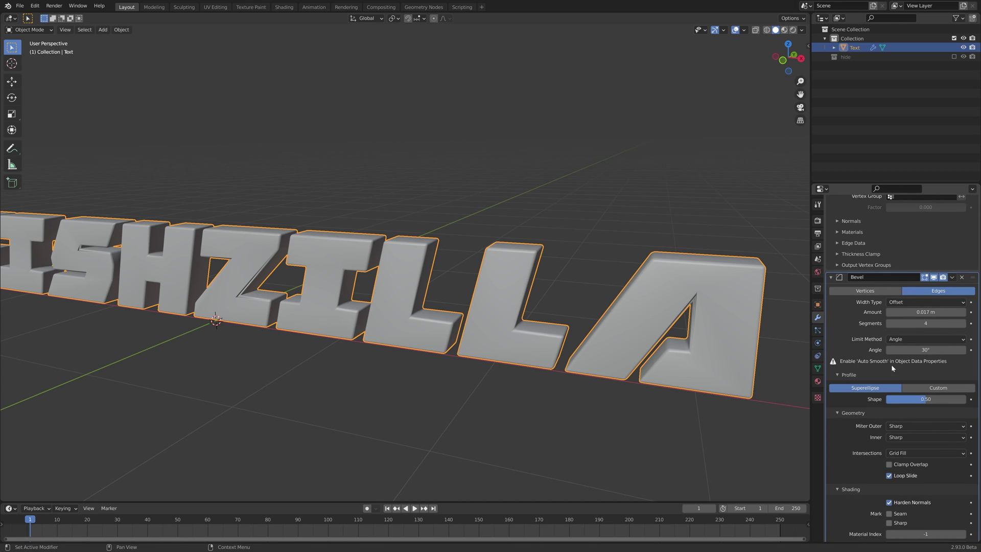
Turn on Auto Smooth at 30° in the text's Normals settings.
{"action": "left_click", "coordinate": [818, 369]}
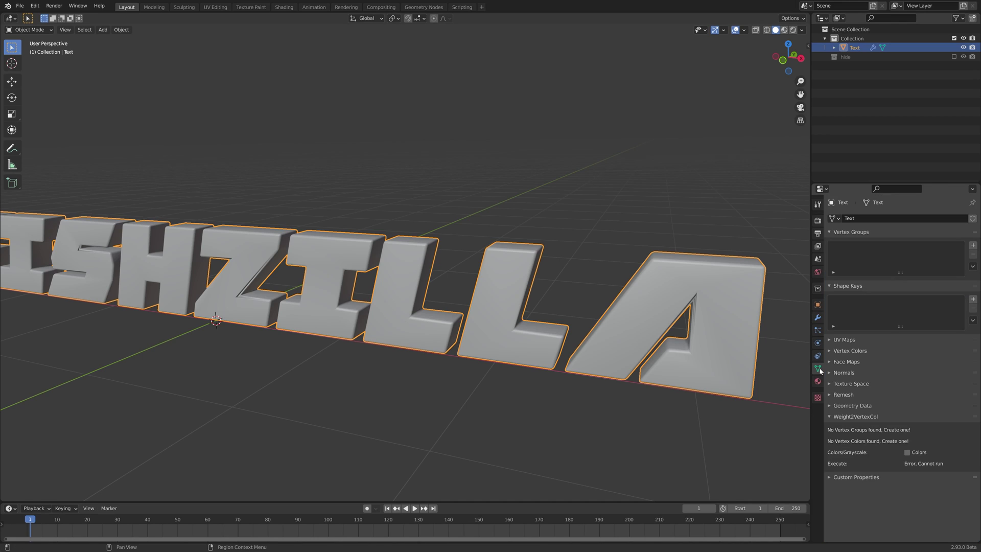
{"action": "left_click", "coordinate": [844, 373]}
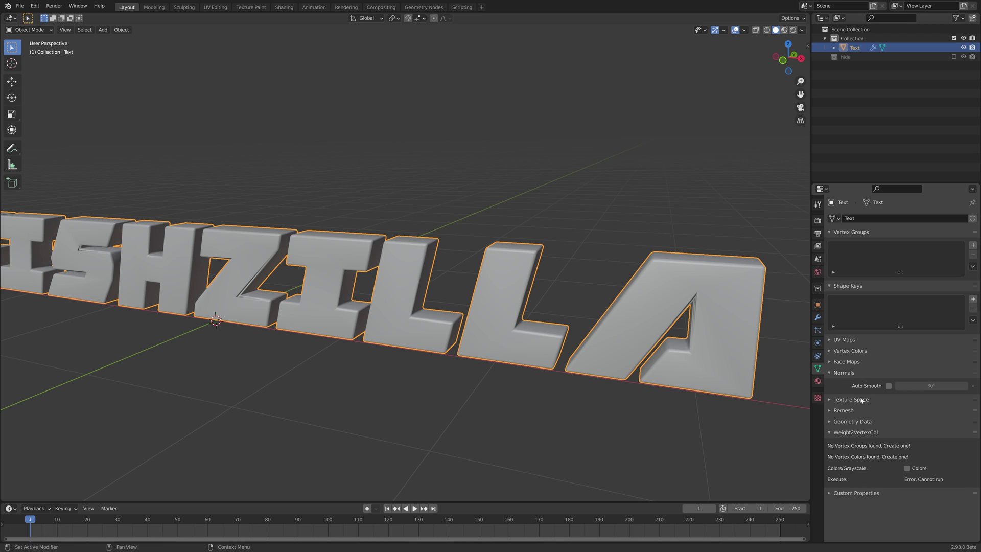
{"action": "left_click", "coordinate": [889, 386]}
{"action": "mouse_move", "coordinate": [764, 368]}
{"action": "middle_mouse_down"}
{"action": "mouse_move", "coordinate": [379, 301]}
{"action": "mouse_move", "coordinate": [397, 338]}
{"action": "mouse_move", "coordinate": [434, 327]}
{"action": "mouse_move", "coordinate": [417, 313]}
{"action": "mouse_move", "coordinate": [417, 333]}
{"action": "mouse_move", "coordinate": [418, 323]}
{"action": "mouse_move", "coordinate": [464, 328]}
{"action": "middle_mouse_up"}
{"action": "scroll", "coordinate": [400, 335], "scroll_direction": "down", "scroll_amount": 3}
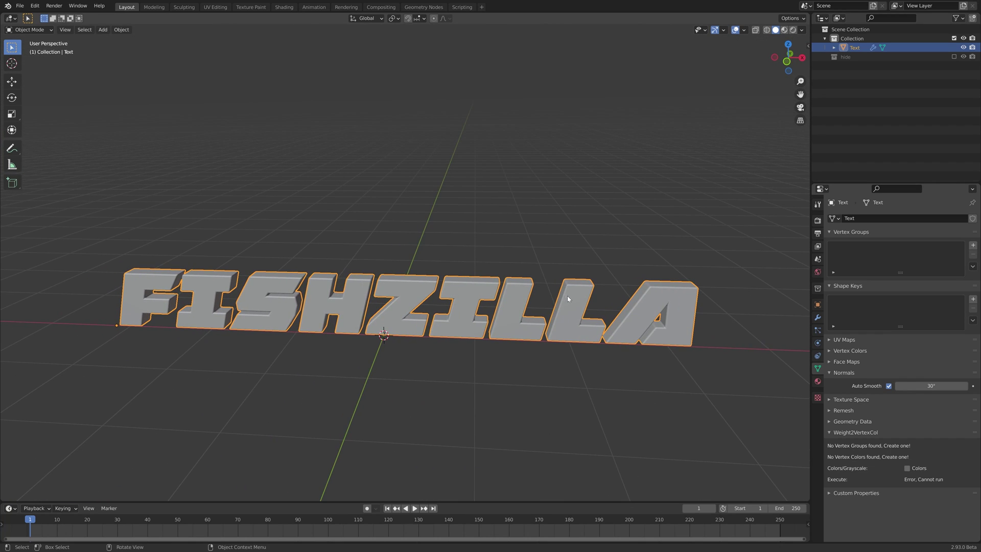
{"action": "middle_click_drag", "start_coordinate": [569, 299], "coordinate": [600, 326]}
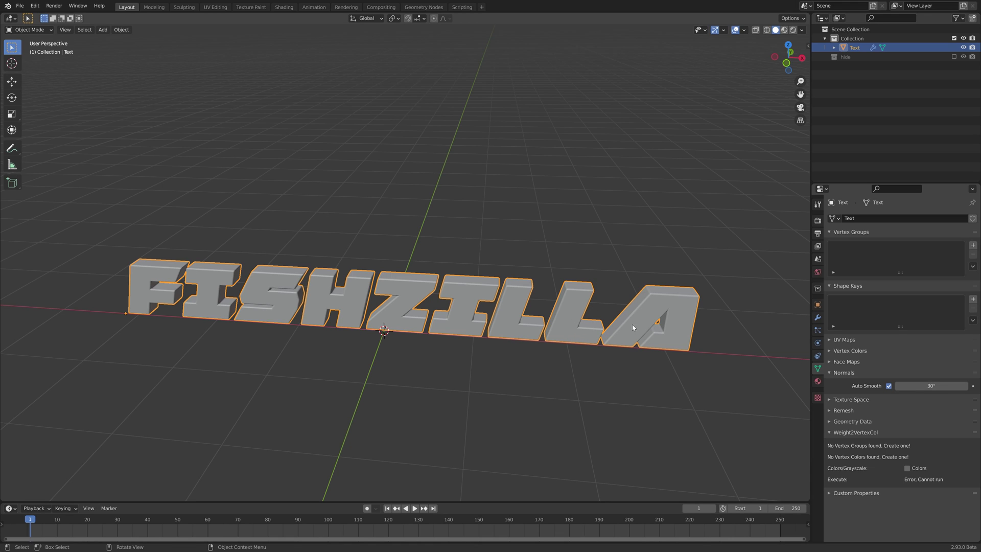
Separate the FISHZILLA text mesh by loose parts into individual letter objects.
{"action": "middle_click_drag", "start_coordinate": [586, 305], "coordinate": [590, 321]}
{"action": "key", "text": "Tab"}
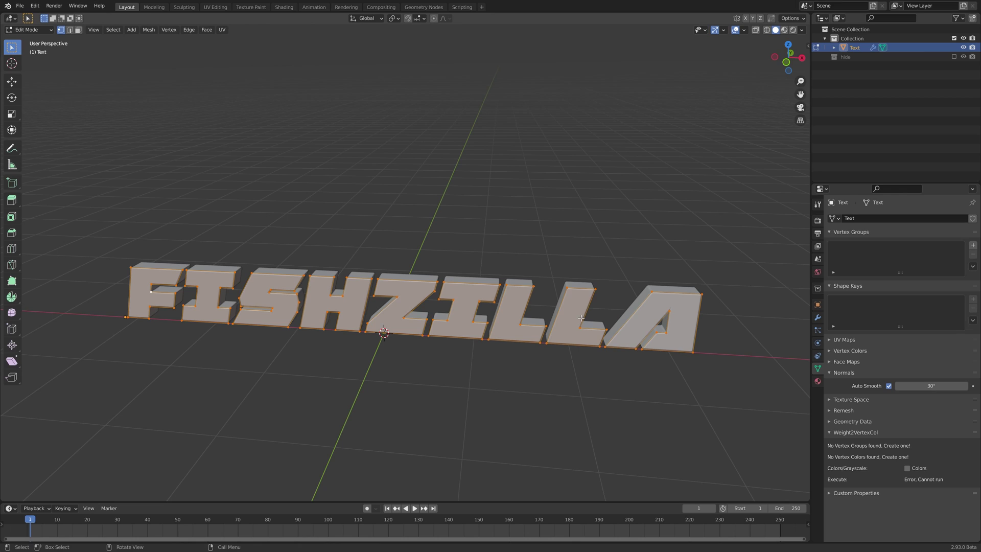
{"action": "key", "text": "p"}
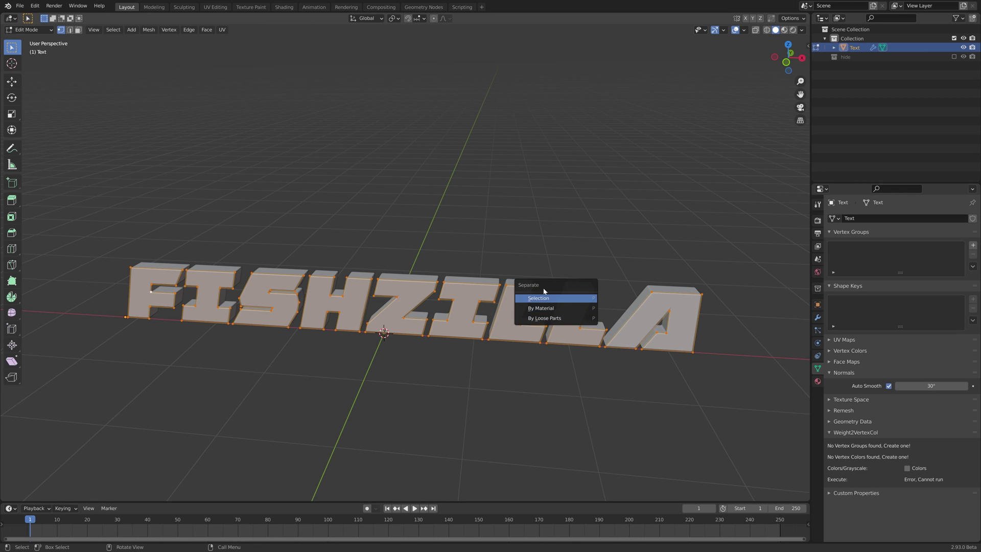
{"action": "left_click", "coordinate": [569, 323]}
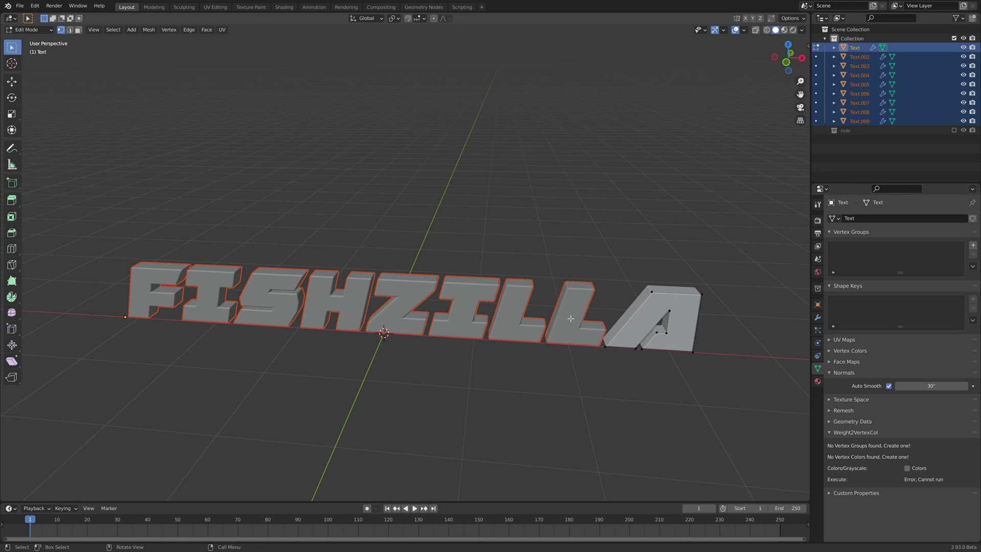
{"action": "key", "text": "Tab"}
Select all the letters and move them into a new collection named 'Text'.
{"action": "left_click", "coordinate": [665, 317]}
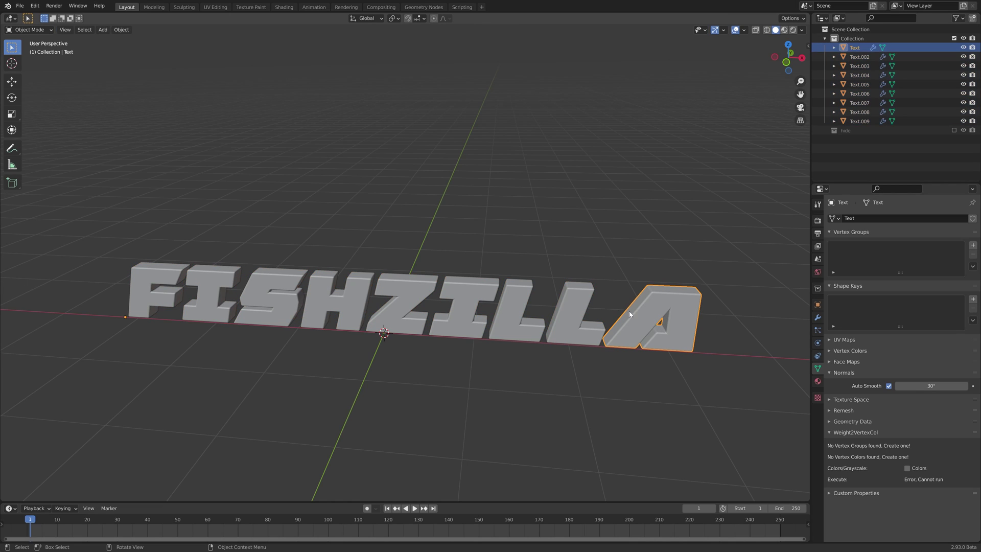
{"action": "left_click", "coordinate": [564, 312]}
{"action": "left_click", "coordinate": [531, 308]}
{"action": "left_click", "coordinate": [466, 304]}
{"action": "left_click_drag", "start_coordinate": [667, 230], "coordinate": [123, 323]}
{"action": "key", "text": "m"}
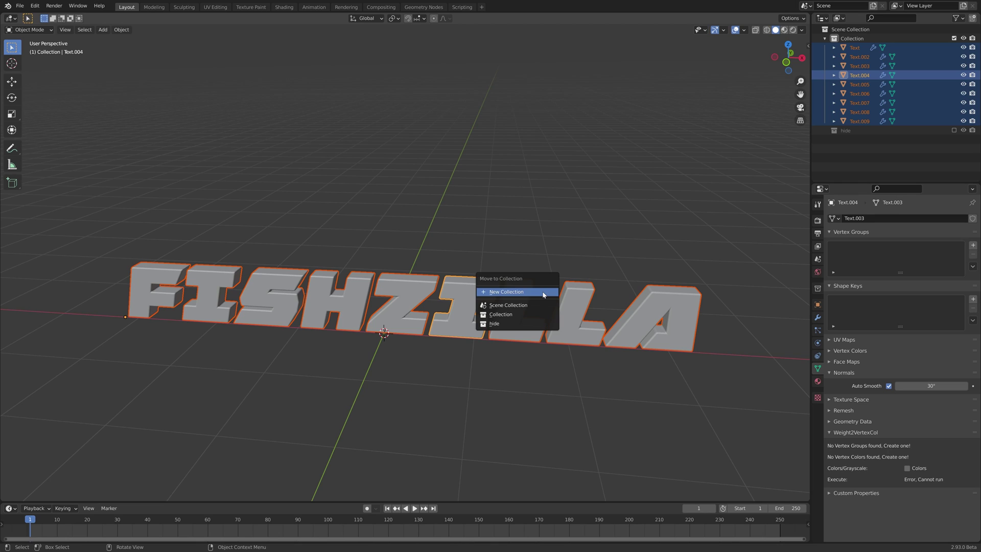
{"action": "left_click", "coordinate": [536, 287]}
{"action": "type", "text": "Text"}
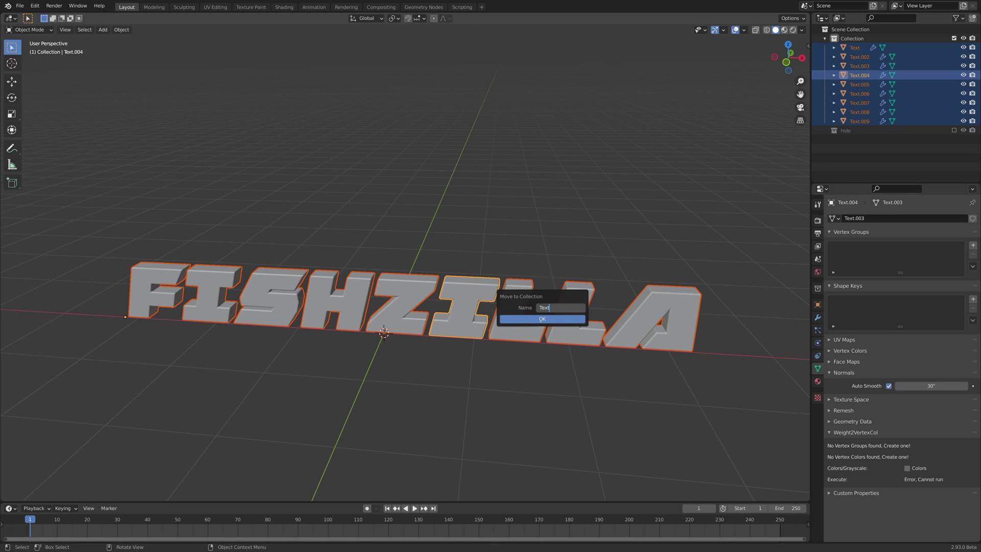
{"action": "key", "text": "Return"}
{"action": "left_click", "coordinate": [553, 323]}
{"action": "middle_click_drag", "start_coordinate": [647, 307], "coordinate": [575, 256]}
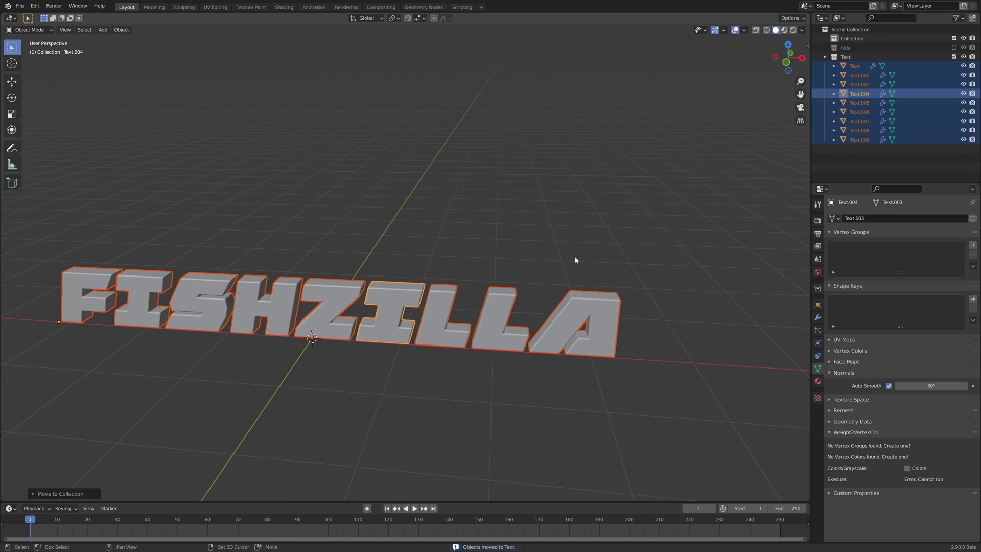
{"action": "key", "text": "alt+a"}
{"action": "middle_click_drag", "start_coordinate": [539, 309], "coordinate": [514, 299]}
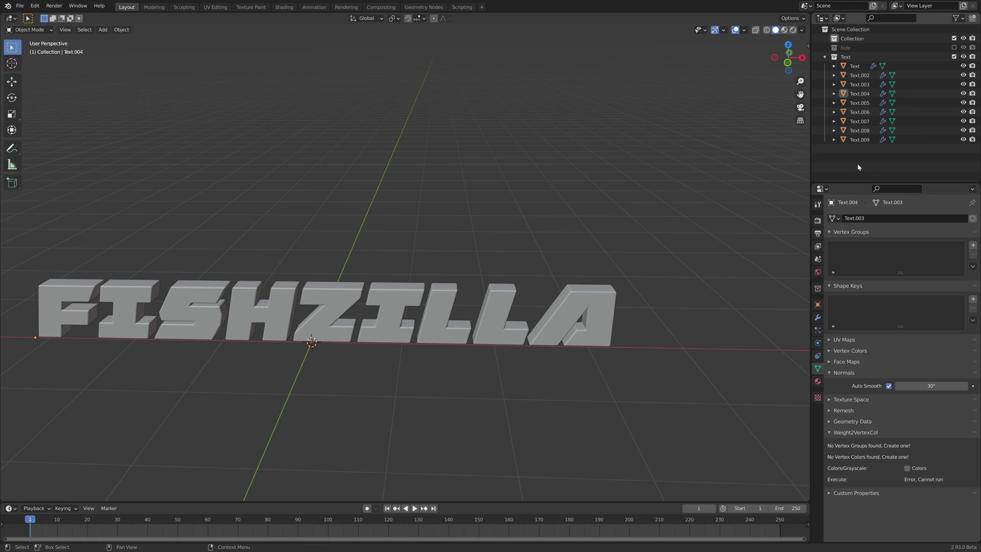
Add a cube-shaped Empty to the scene.
{"action": "middle_click_drag", "start_coordinate": [485, 266], "coordinate": [663, 332]}
{"action": "left_click", "coordinate": [649, 336]}
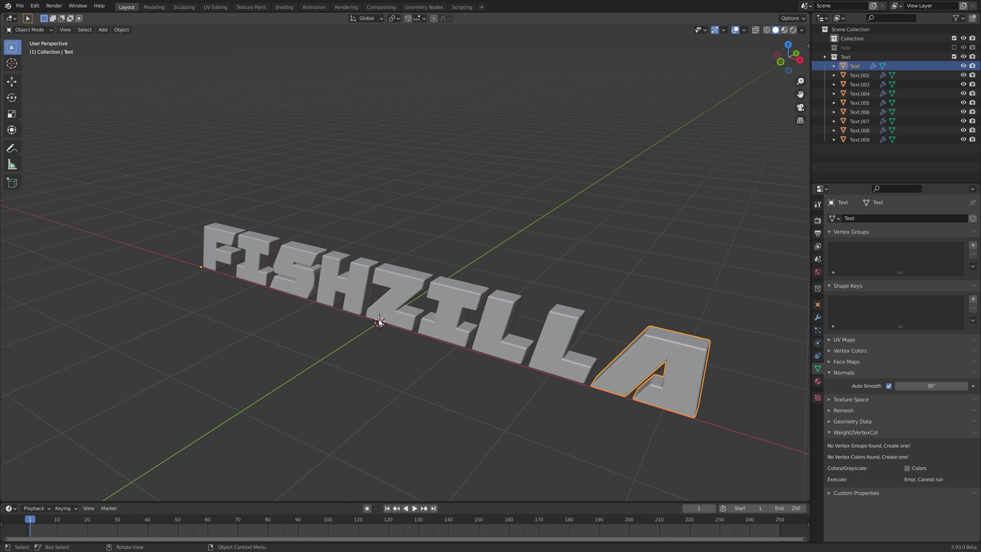
{"action": "key", "text": "shift+a"}
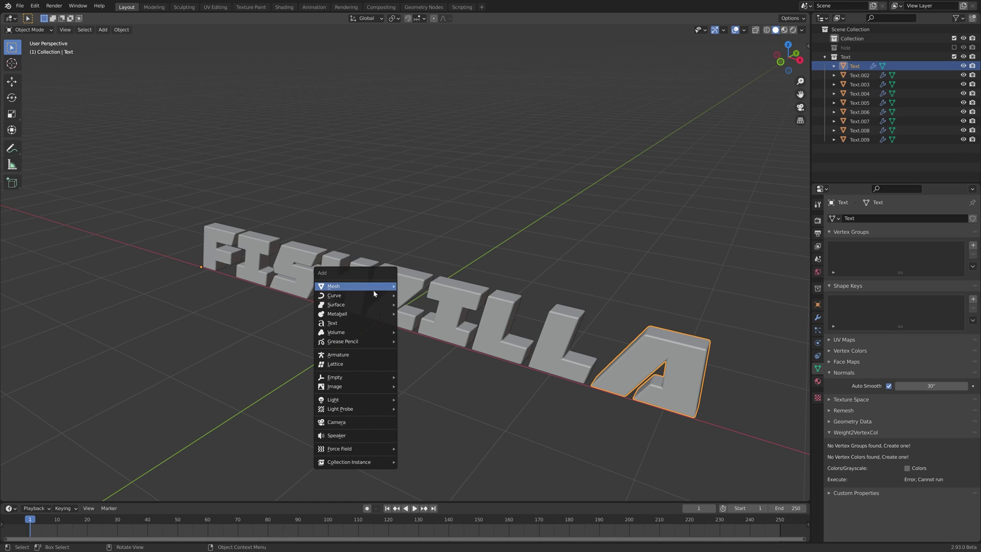
{"action": "mouse_move", "coordinate": [363, 382]}
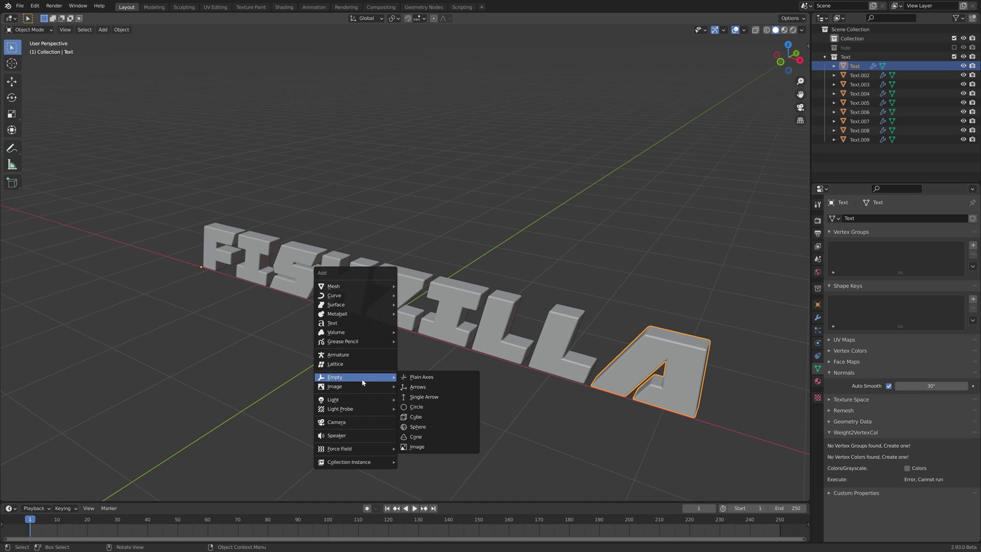
{"action": "left_click", "coordinate": [437, 415]}
{"action": "scroll", "coordinate": [455, 363], "scroll_direction": "down", "scroll_amount": 2}
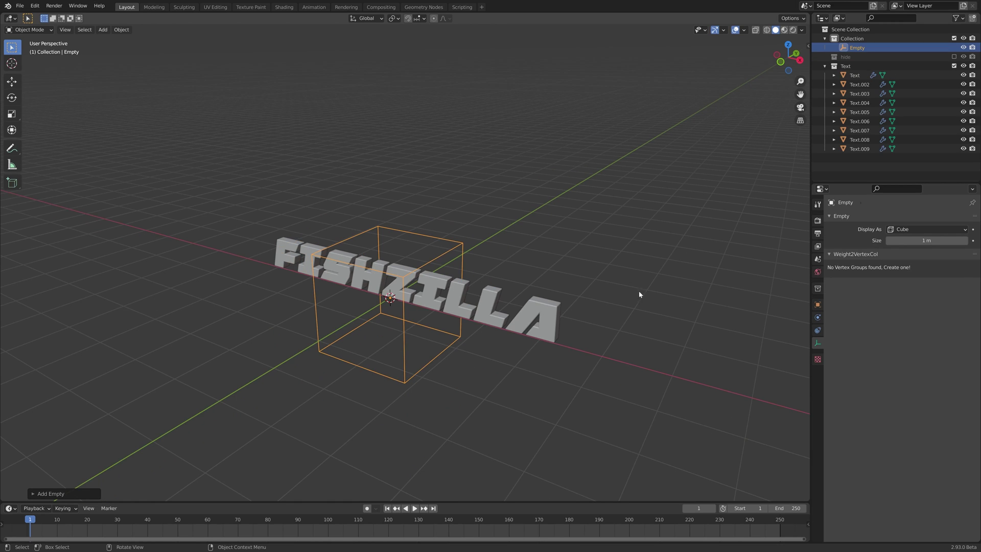
Parent all the FISHZILLA letters to the cube Empty with Ctrl+P > Object.
{"action": "left_click_drag", "start_coordinate": [623, 257], "coordinate": [190, 304]}
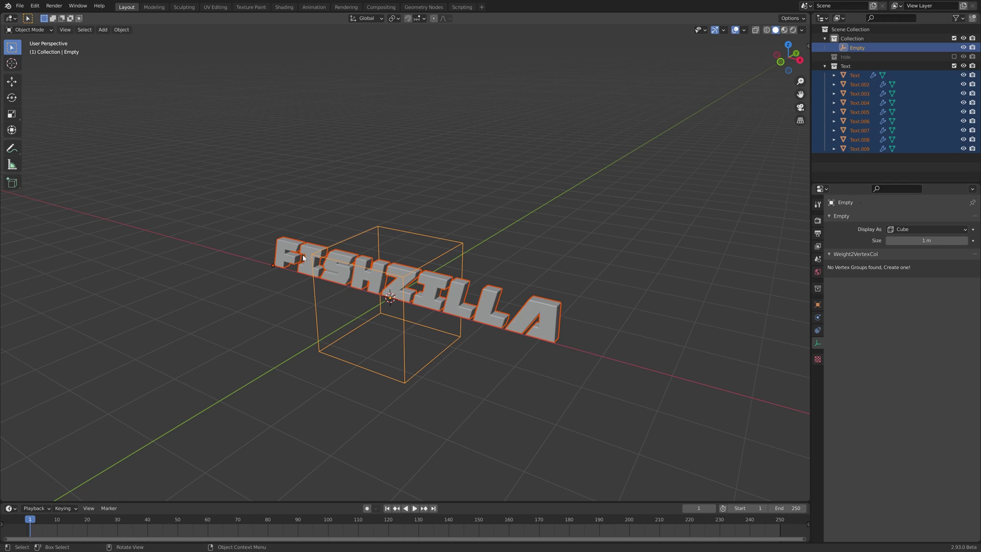
{"action": "key", "text": "ctrl+p"}
{"action": "left_click", "coordinate": [395, 272]}
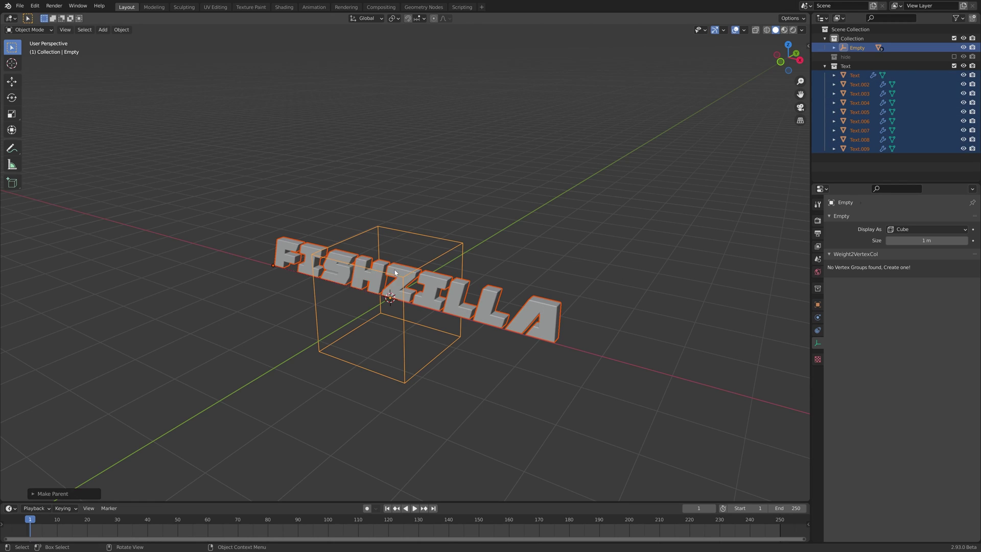
{"action": "left_click", "coordinate": [546, 313]}
{"action": "left_click", "coordinate": [404, 334]}
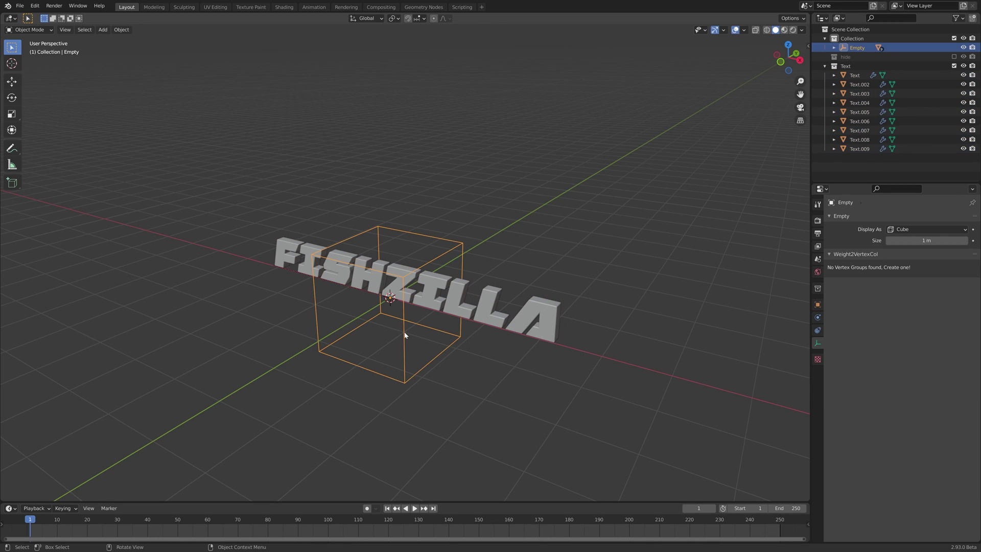
Select the second L, start a free rotation, then cancel it.
{"action": "left_click", "coordinate": [491, 302]}
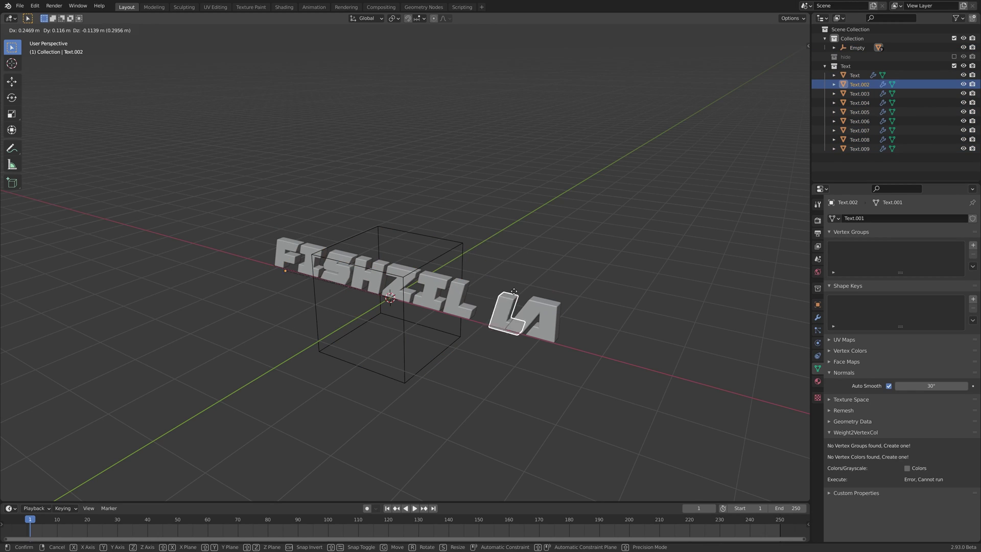
{"action": "mouse_move", "coordinate": [559, 302]}
{"action": "middle_mouse_down"}
{"action": "mouse_move", "coordinate": [524, 322]}
{"action": "mouse_move", "coordinate": [552, 275]}
{"action": "mouse_move", "coordinate": [542, 297]}
{"action": "middle_mouse_up"}
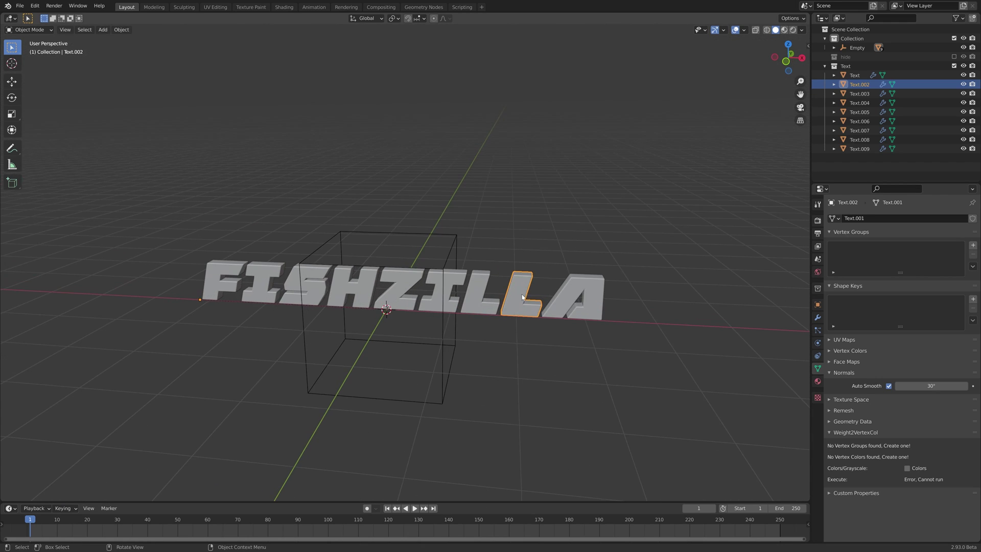
{"action": "key", "text": "r"}
{"action": "key", "text": "r"}
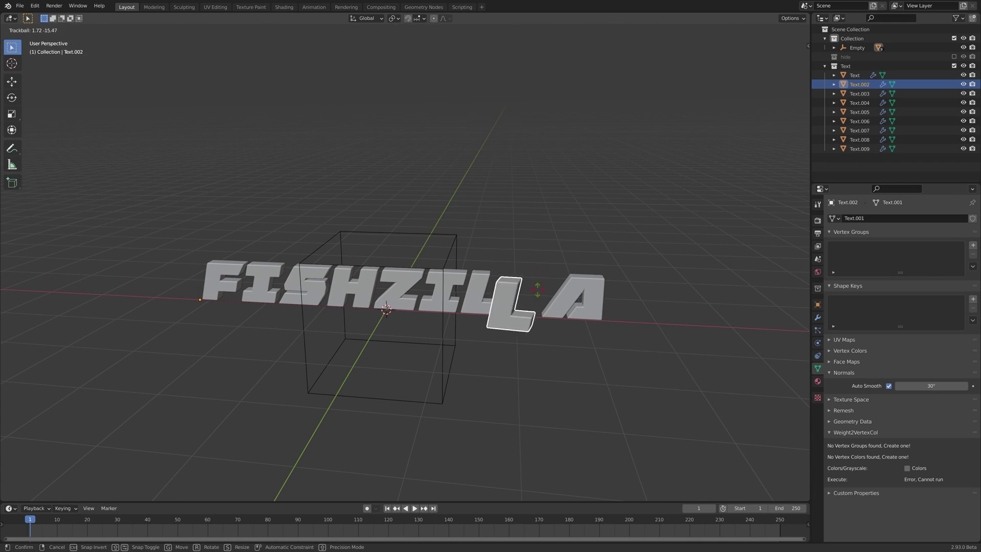
{"action": "right_click", "coordinate": [541, 295]}
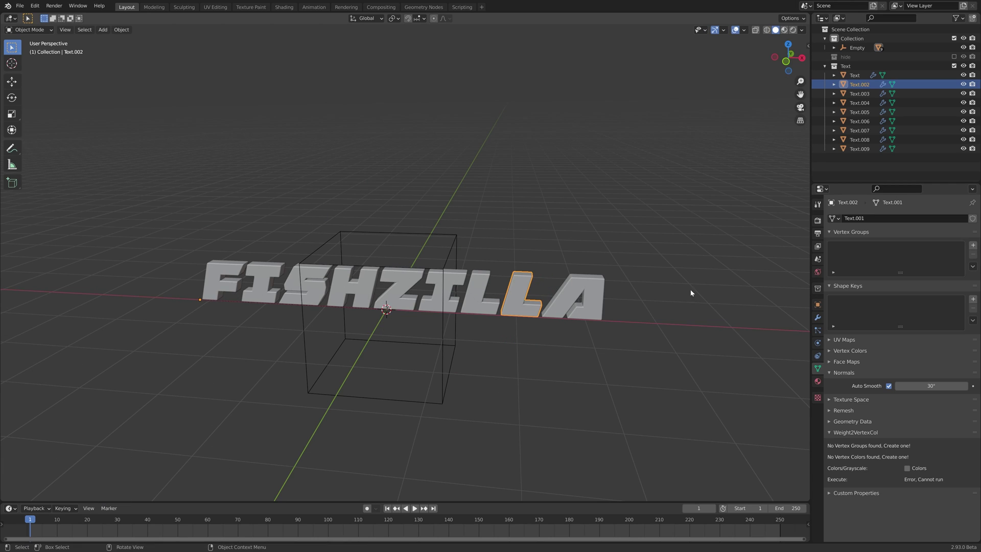
Select every object in the Text collection and set their origins to Center of Mass (Volume).
{"action": "left_click", "coordinate": [849, 66]}
{"action": "right_click", "coordinate": [851, 68]}
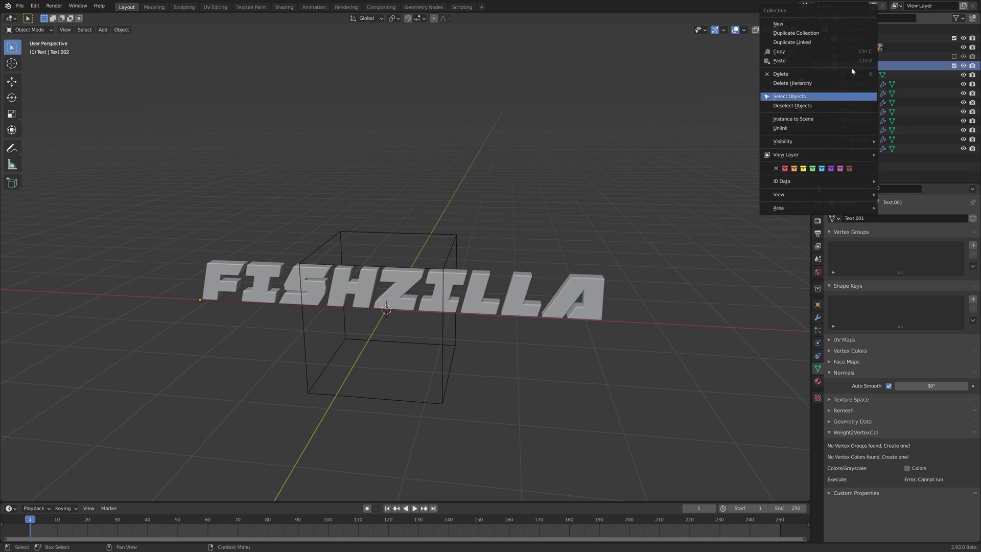
{"action": "left_click", "coordinate": [815, 96]}
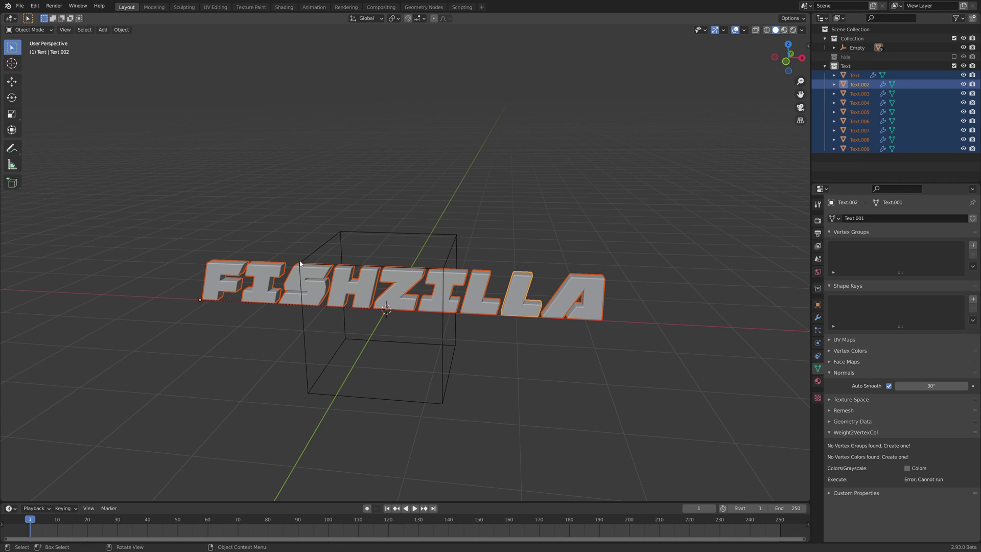
{"action": "left_click", "coordinate": [121, 30]}
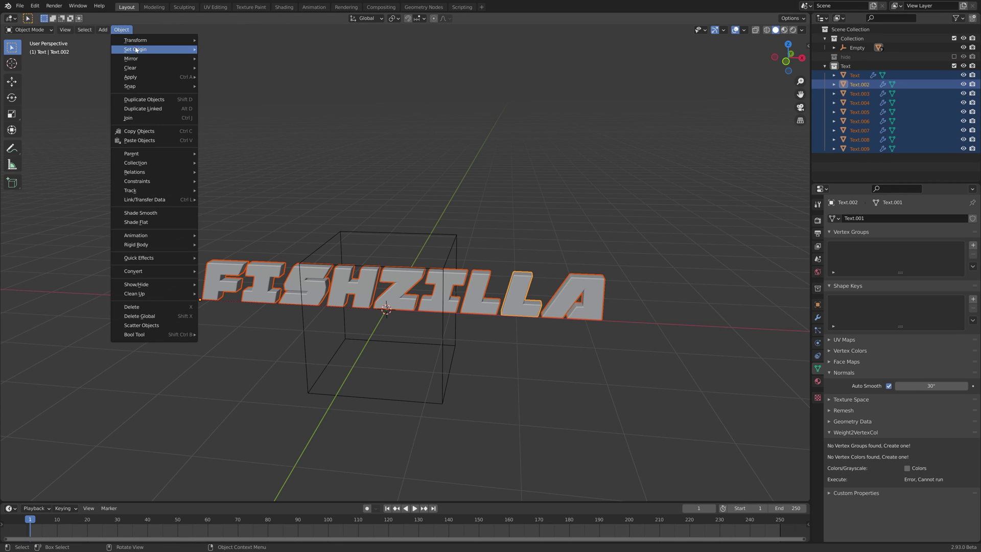
{"action": "mouse_move", "coordinate": [154, 49]}
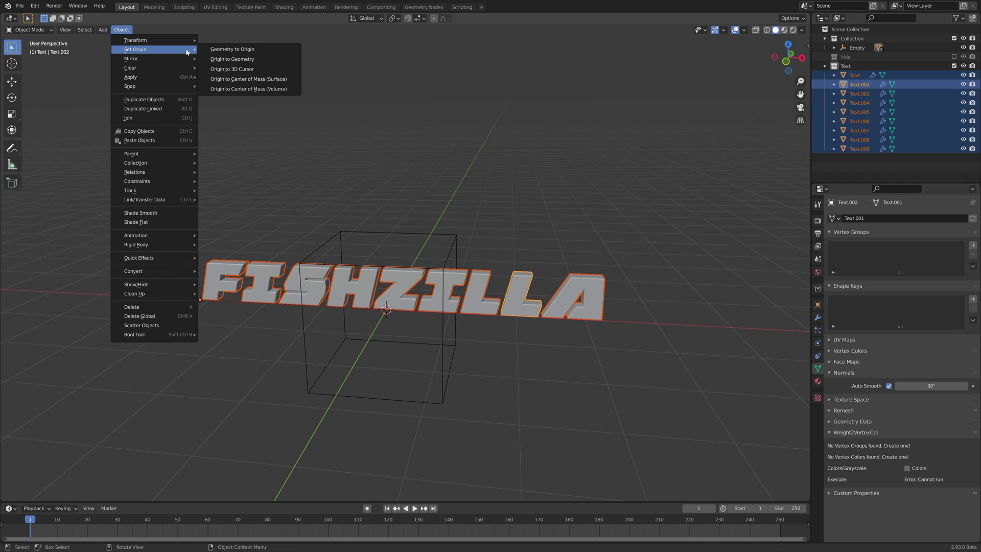
{"action": "left_click", "coordinate": [272, 90]}
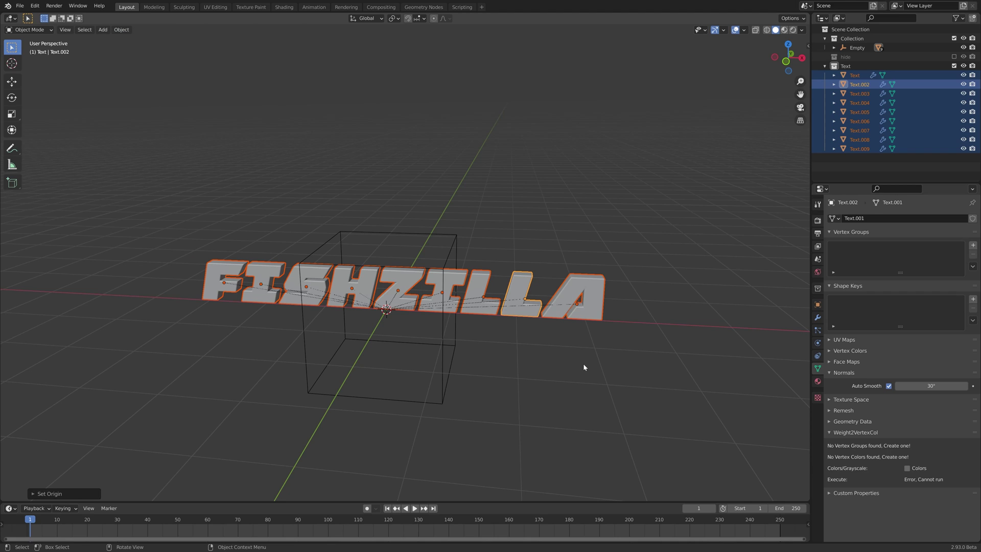
{"action": "left_click", "coordinate": [558, 293]}
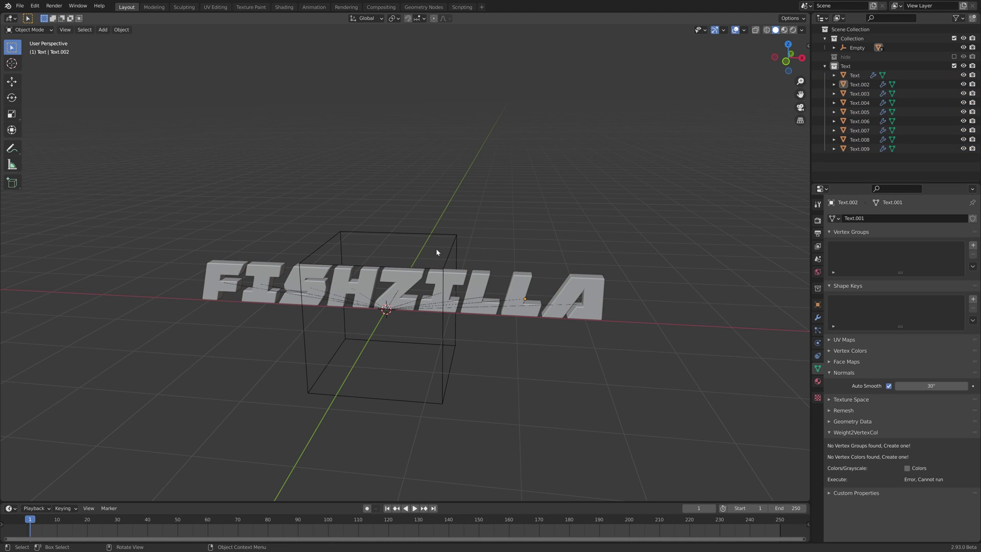
{"action": "left_click", "coordinate": [449, 237]}
{"action": "middle_click_drag", "start_coordinate": [449, 236], "coordinate": [497, 293]}
Add a camera, clear its rotation, rotate it 90° about X and move it along Y.
{"action": "scroll", "coordinate": [472, 296], "scroll_direction": "down", "scroll_amount": 3}
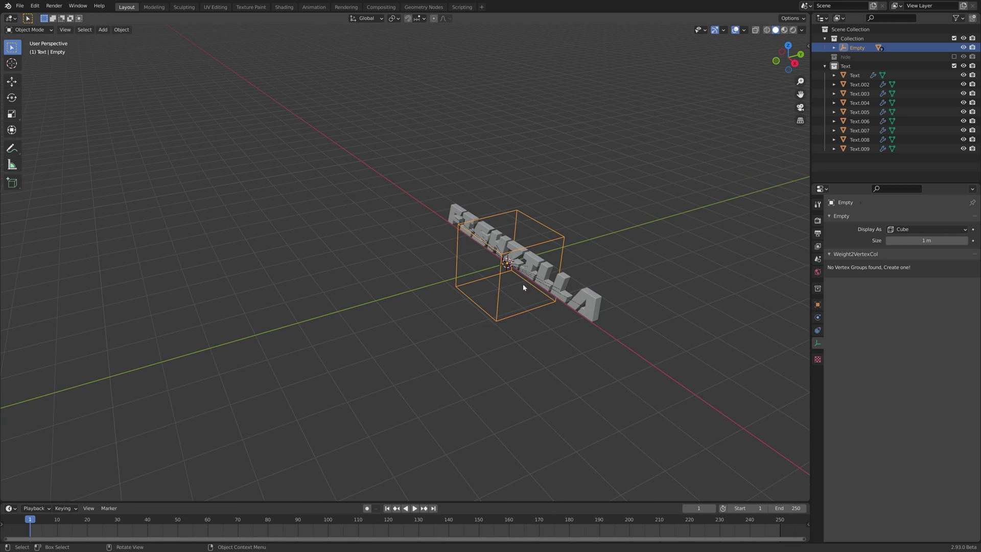
{"action": "key", "text": "shift"}
{"action": "key", "text": "shift+a"}
{"action": "mouse_move", "coordinate": [537, 265]}
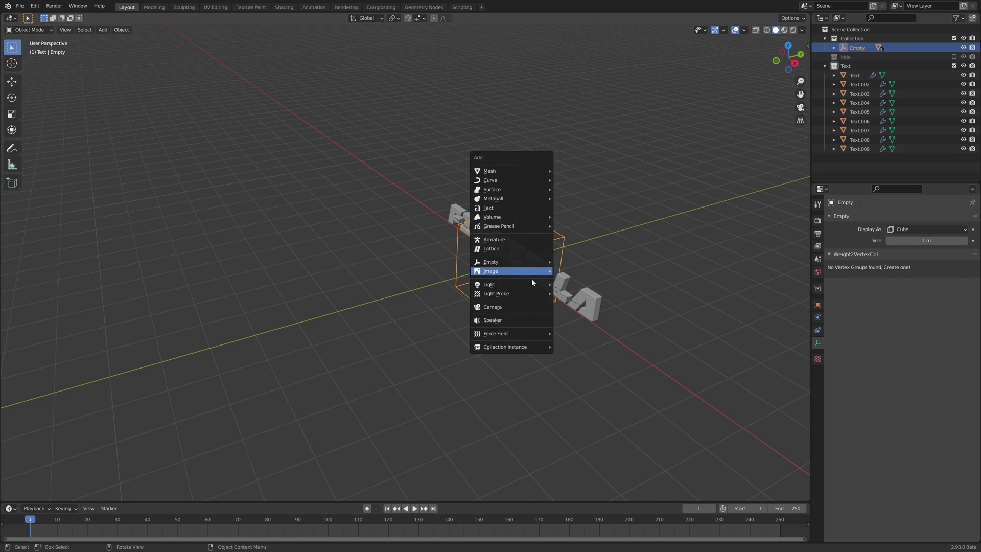
{"action": "left_click", "coordinate": [532, 306]}
{"action": "mouse_move", "coordinate": [548, 276]}
{"action": "middle_mouse_down"}
{"action": "mouse_move", "coordinate": [562, 259]}
{"action": "mouse_move", "coordinate": [513, 297]}
{"action": "mouse_move", "coordinate": [548, 293]}
{"action": "middle_mouse_up"}
{"action": "key", "text": "alt+r"}
{"action": "type", "text": "rx"}
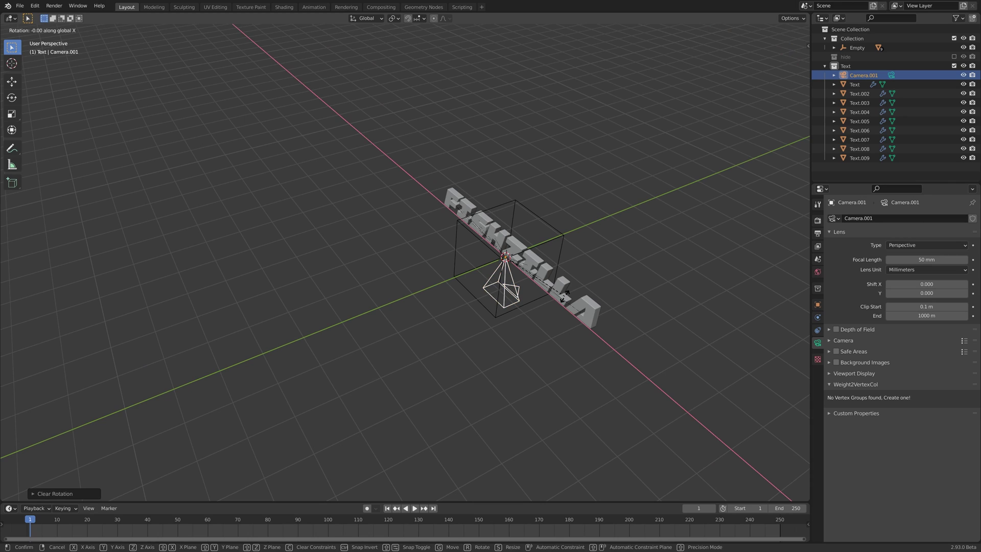
{"action": "type", "text": "90"}
{"action": "key", "text": "Return"}
{"action": "key", "text": "g"}
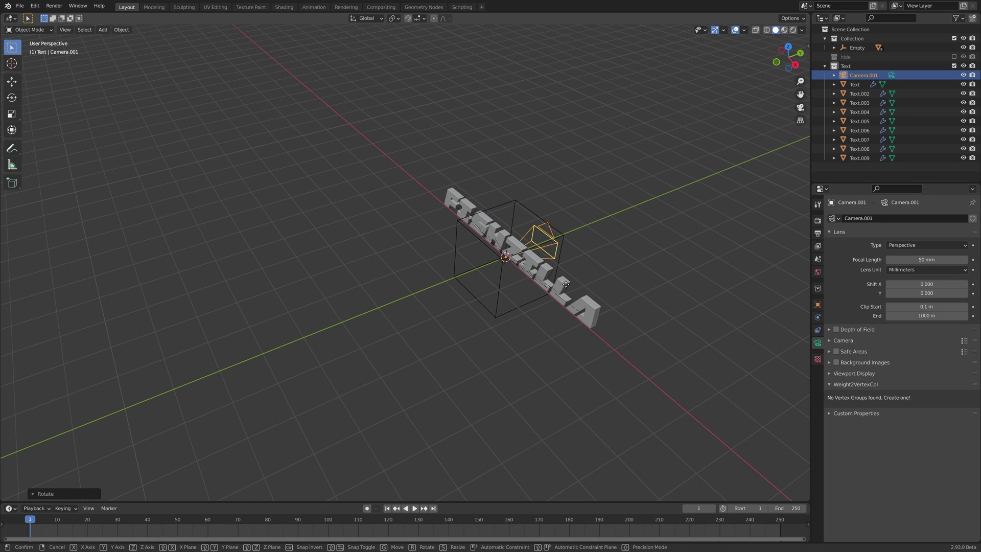
{"action": "key", "text": "y"}
{"action": "left_click", "coordinate": [337, 390]}
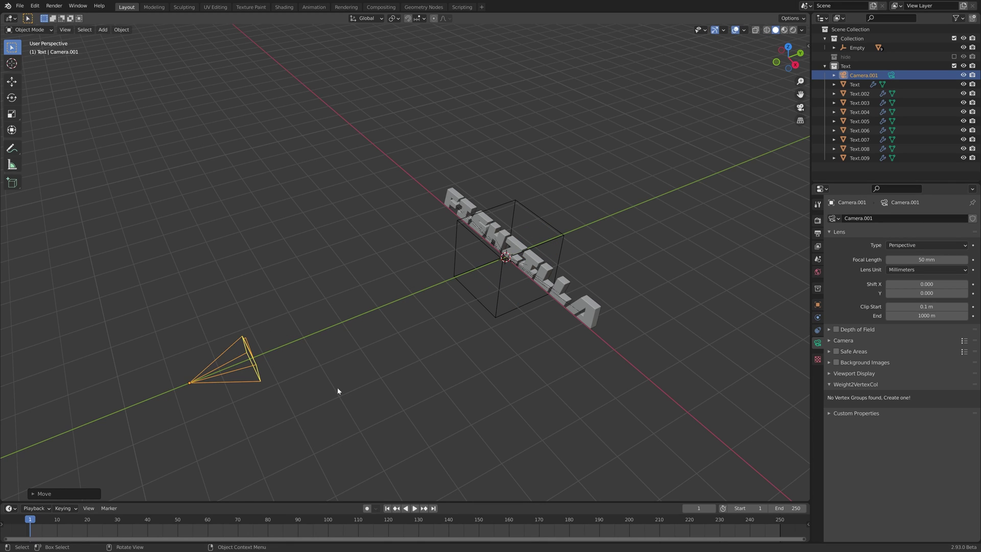
Set the camera's focal length to 30 mm.
{"action": "left_click", "coordinate": [927, 258]}
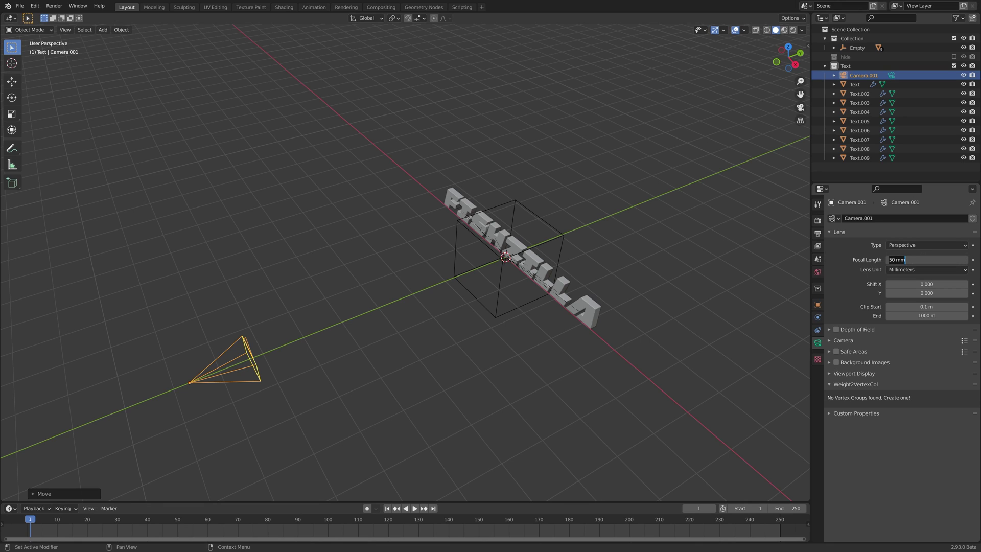
{"action": "type", "text": "30"}
{"action": "key", "text": "Return"}
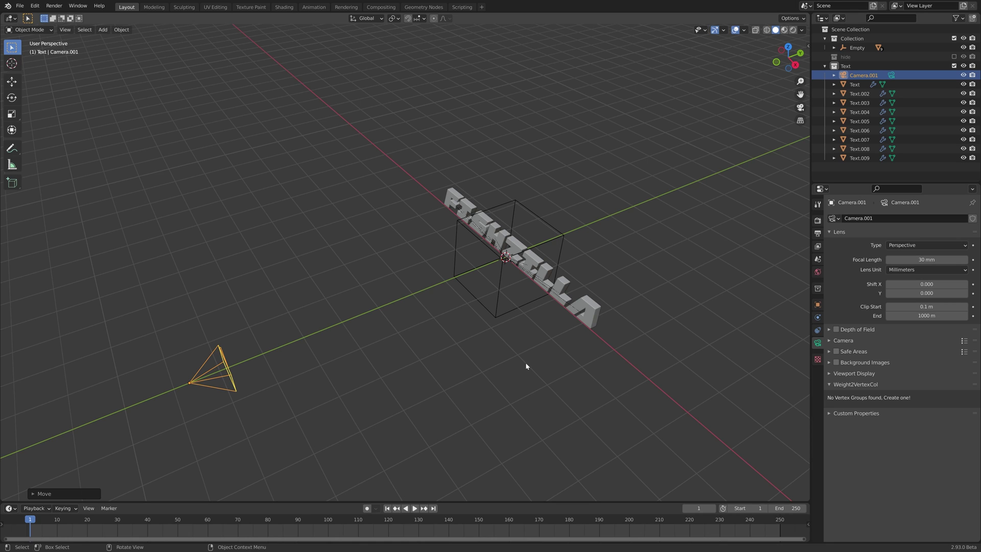
{"action": "middle_click_drag", "start_coordinate": [525, 362], "coordinate": [495, 348]}
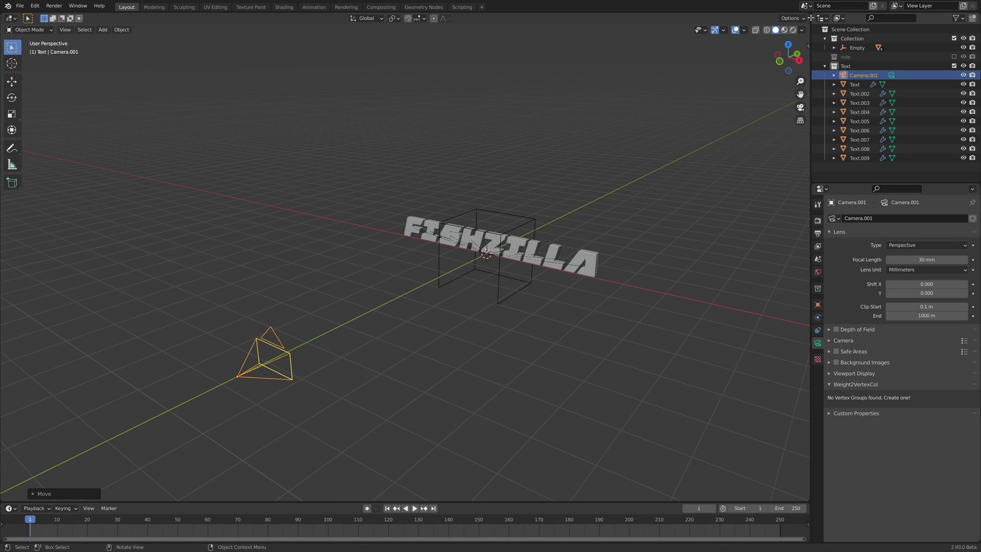
Split the viewport into a camera view on the right and an orthographic right-side view on the left.
{"action": "left_click_drag", "start_coordinate": [807, 16], "coordinate": [463, 24]}
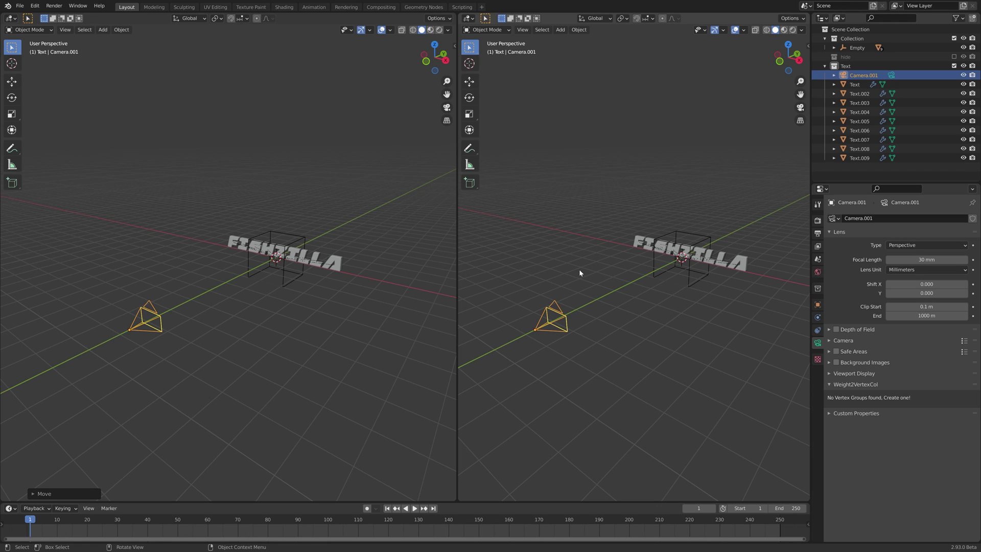
{"action": "key", "text": "KP_0"}
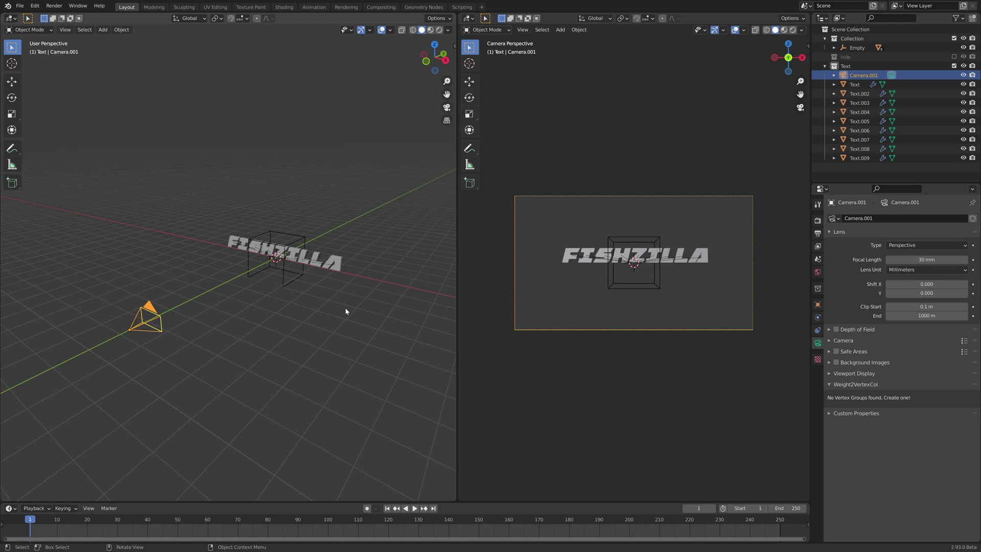
{"action": "key", "text": "KP_3"}
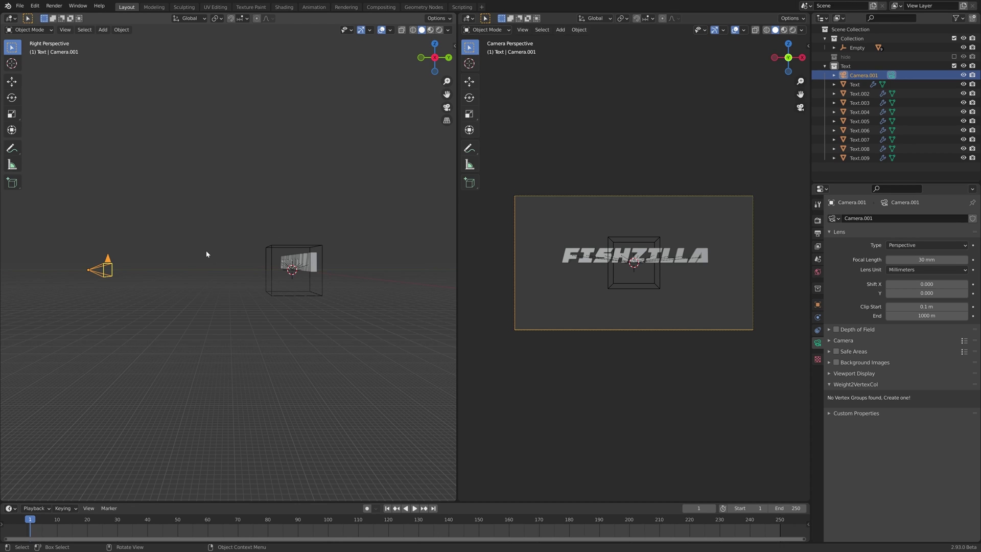
{"action": "key", "text": "KP_5"}
{"action": "middle_click_drag", "start_coordinate": [428, 128], "coordinate": [408, 134]}
{"action": "key", "text": "KP_3"}
Pan the side view and pull the camera farther back.
{"action": "middle_click_drag", "start_coordinate": [155, 232], "coordinate": [265, 276], "text": "shift"}
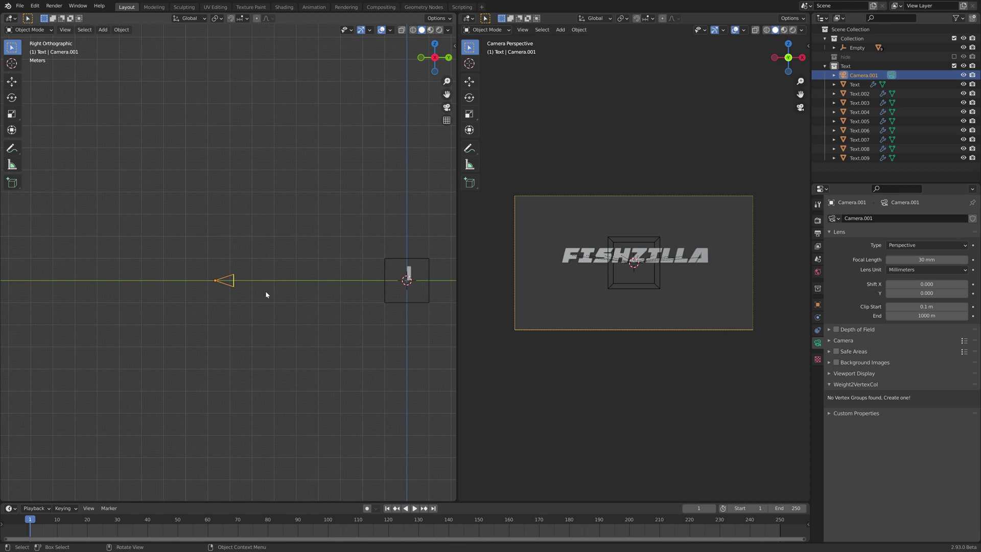
{"action": "key", "text": "g"}
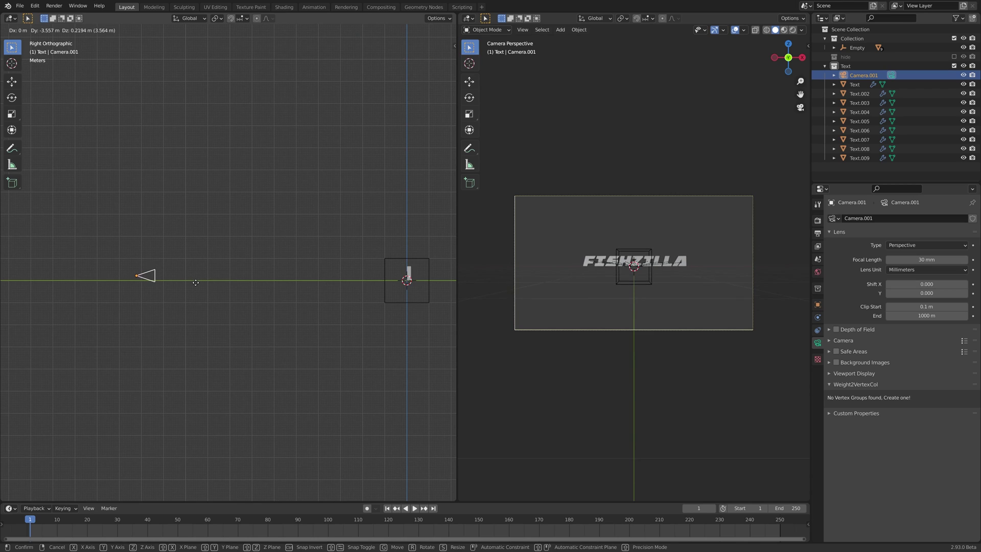
{"action": "left_click", "coordinate": [201, 285]}
Nudge the camera farther back and set the output Resolution Y to 816 px.
{"action": "key", "text": "g"}
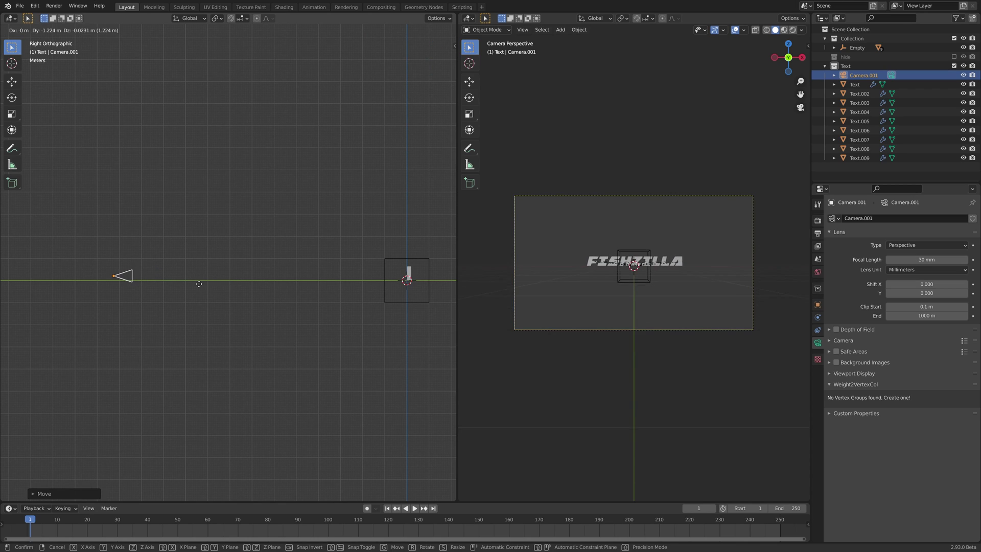
{"action": "left_click", "coordinate": [199, 287]}
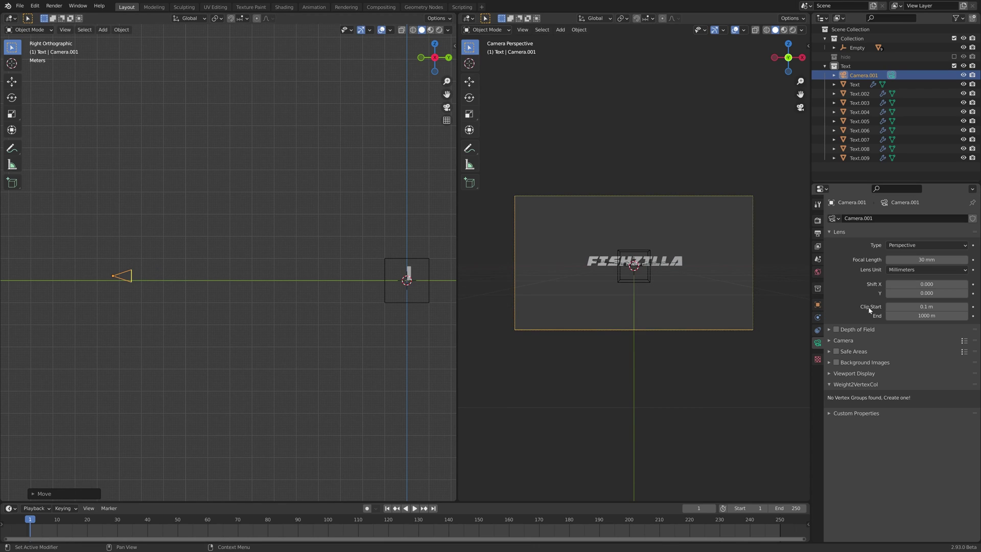
{"action": "left_click", "coordinate": [817, 234]}
{"action": "left_click", "coordinate": [915, 238]}
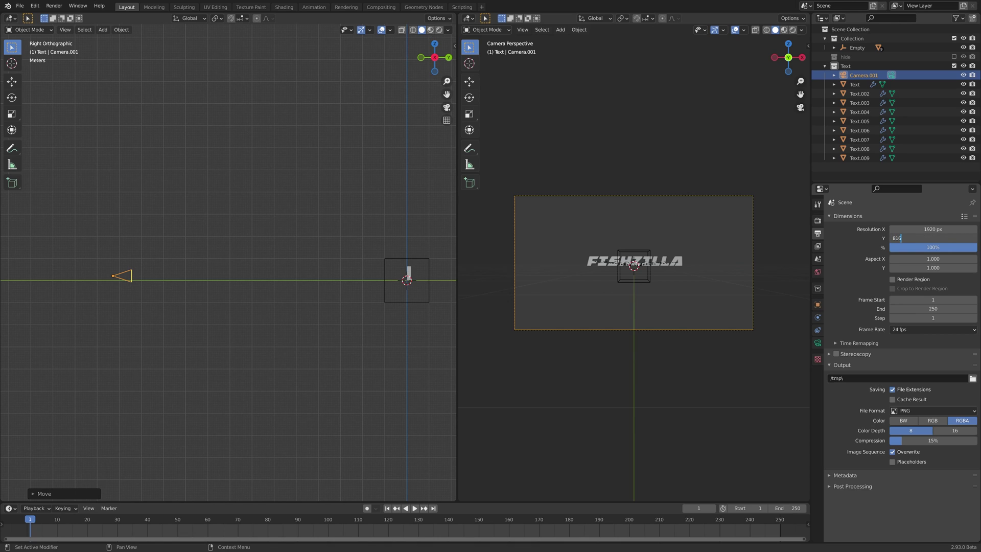
{"action": "type", "text": "816"}
{"action": "key", "text": "Return"}
Refit the camera view, then move the camera along Y and lower it slightly.
{"action": "key", "text": "Home"}
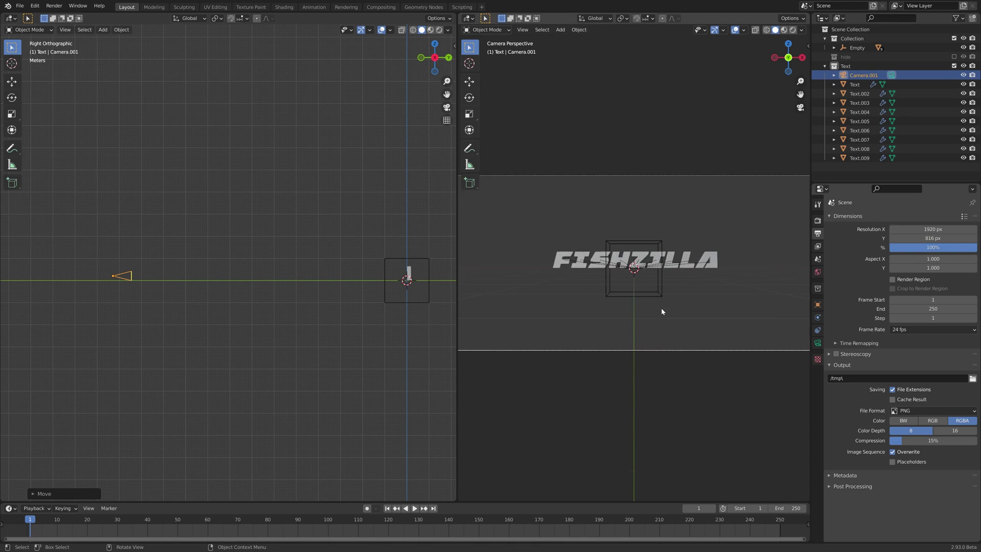
{"action": "key", "text": "Home"}
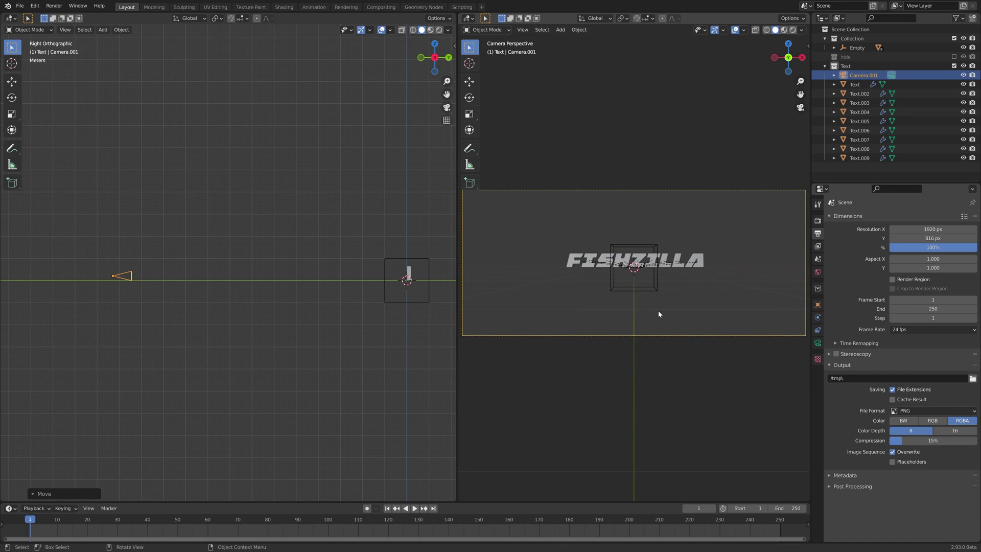
{"action": "scroll", "coordinate": [658, 314], "scroll_direction": "down", "scroll_amount": 1}
{"action": "key", "text": "g"}
{"action": "key", "text": "y"}
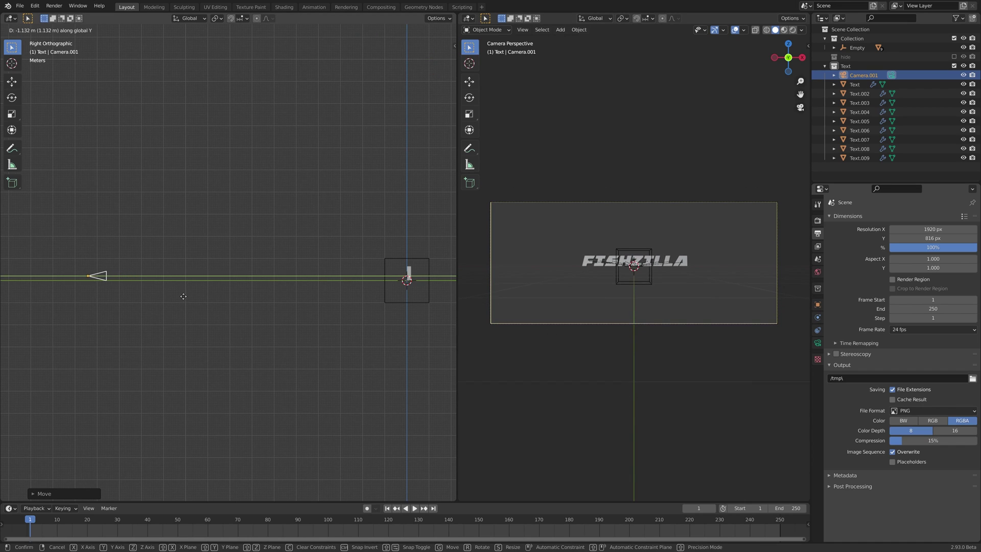
{"action": "left_click", "coordinate": [227, 296]}
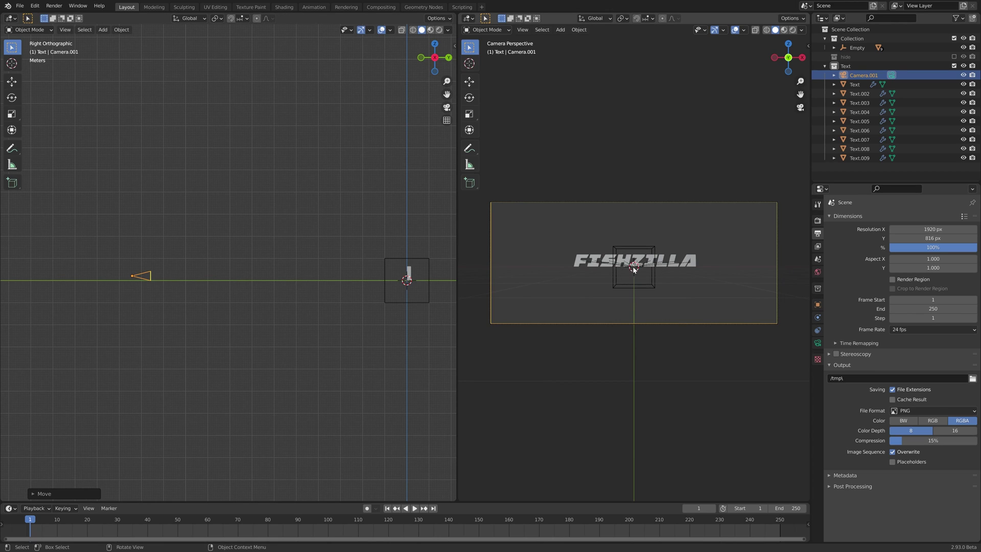
{"action": "key", "text": "g"}
{"action": "left_click", "coordinate": [191, 283]}
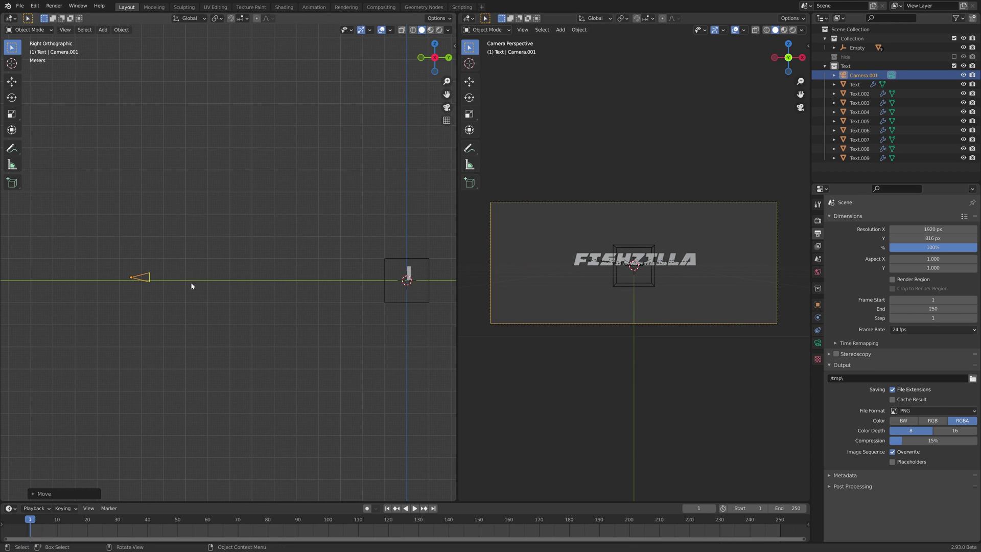
Select the cube Empty and key its location and rotation at frame 30.
{"action": "middle_click_drag", "start_coordinate": [384, 246], "coordinate": [341, 254], "text": "shift"}
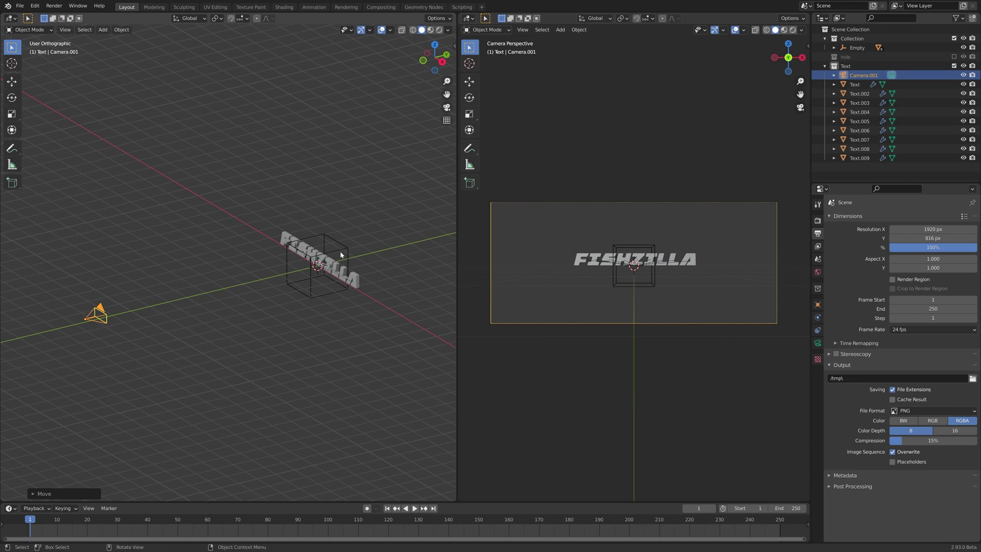
{"action": "left_click", "coordinate": [341, 254]}
{"action": "scroll", "coordinate": [341, 254], "scroll_direction": "down", "scroll_amount": 2}
{"action": "left_click", "coordinate": [58, 521]}
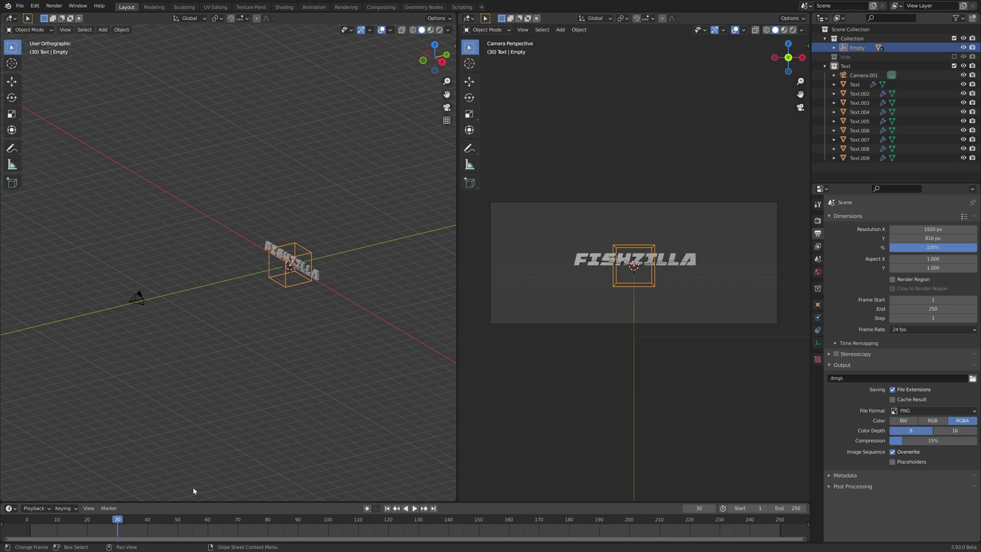
{"action": "key", "text": "i"}
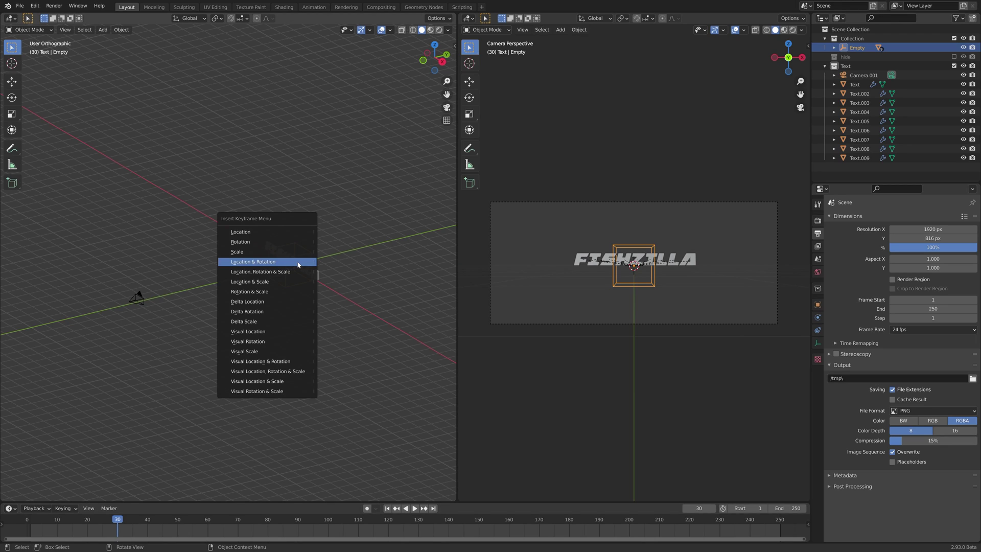
{"action": "left_click", "coordinate": [299, 264]}
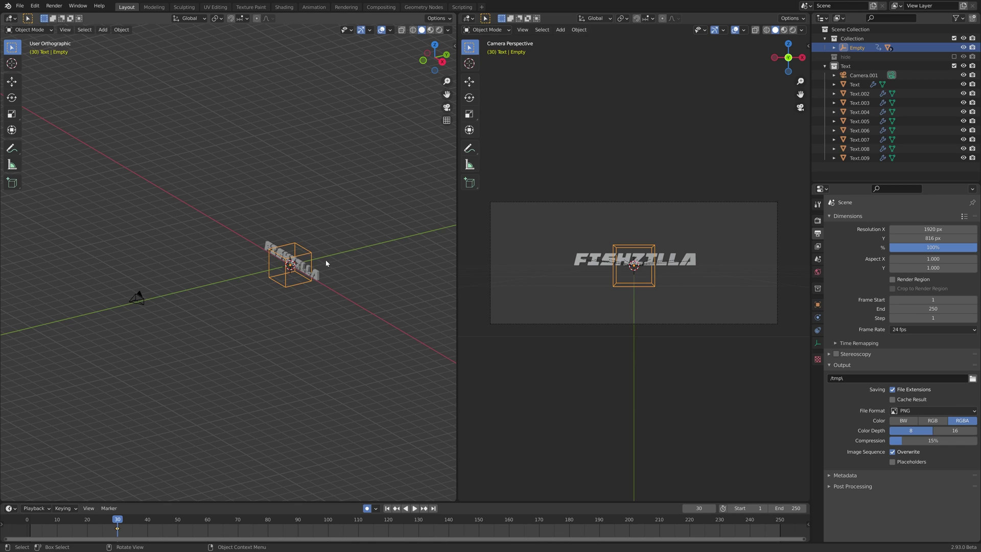
At frame 10, push the Empty far back along Y and preview the fly-in.
{"action": "scroll", "coordinate": [326, 260], "scroll_direction": "down", "scroll_amount": 2}
{"action": "left_click", "coordinate": [108, 522]}
{"action": "key", "text": "space"}
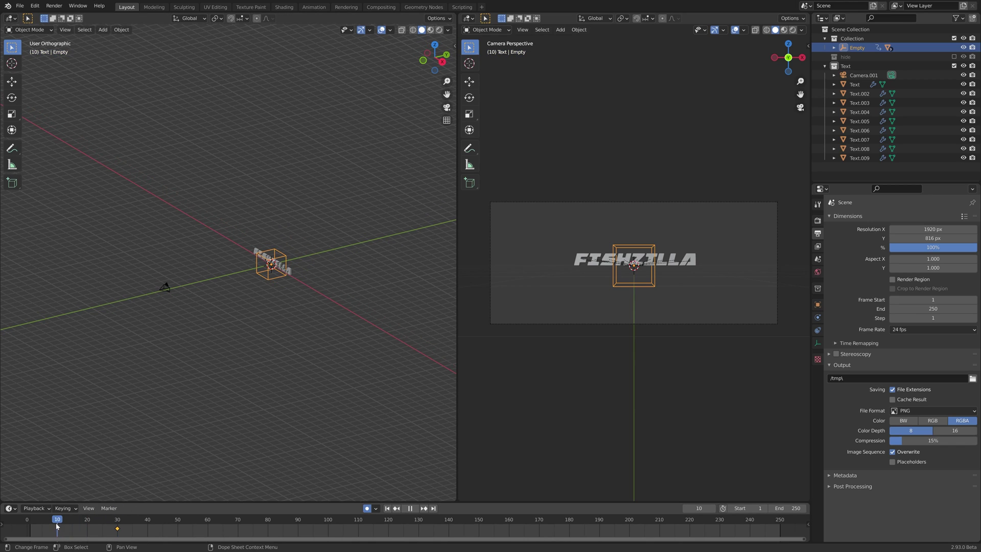
{"action": "key", "text": "space"}
{"action": "key", "text": "g"}
{"action": "key", "text": "y"}
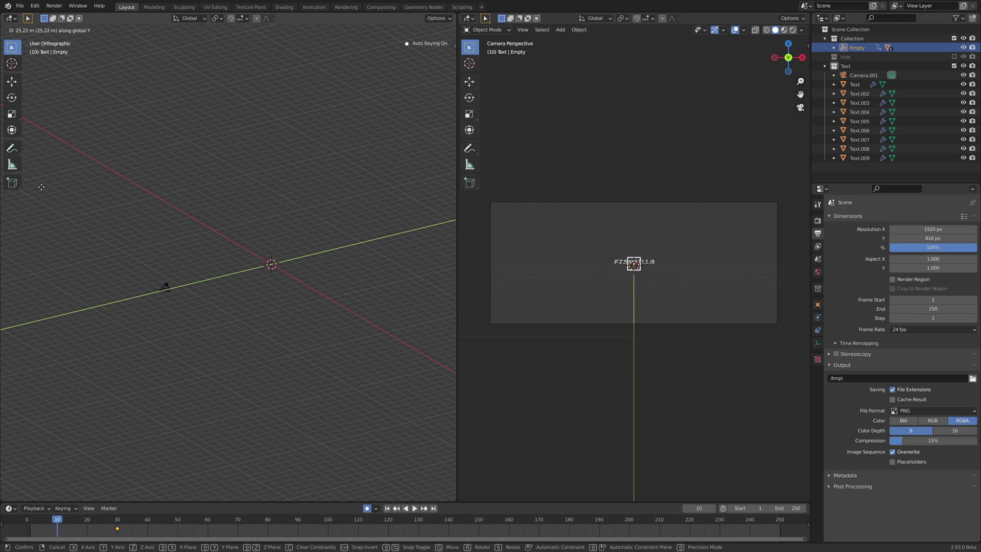
{"action": "left_click", "coordinate": [206, 219]}
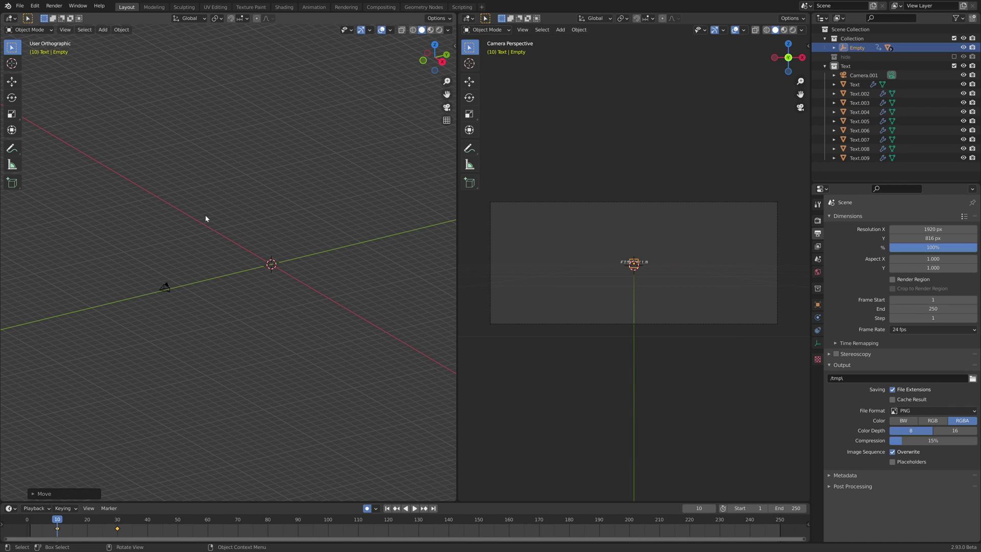
{"action": "key", "text": "space"}
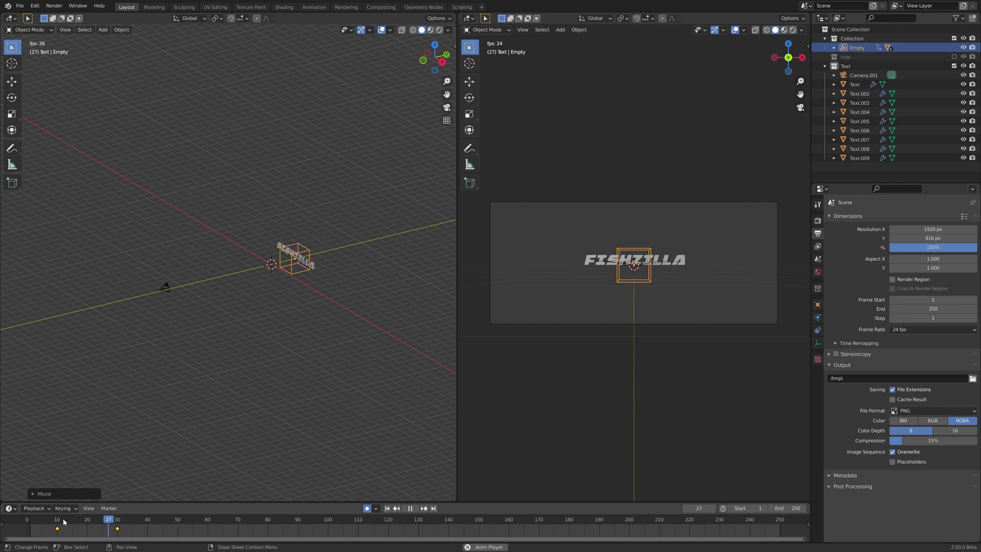
{"action": "key", "text": "space"}
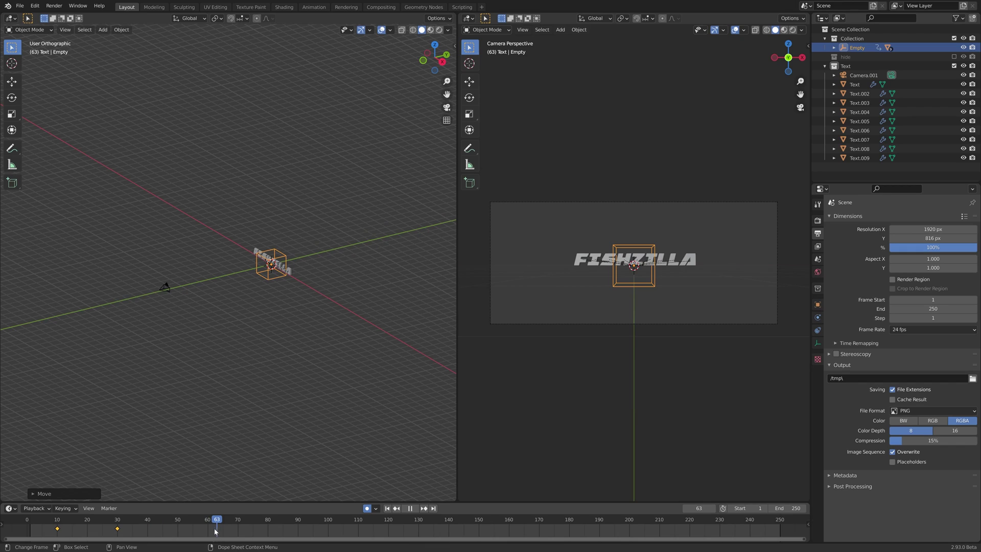
Key a slight Y drift at frame 60 and send the title past the camera at frame 90.
{"action": "left_click_drag", "start_coordinate": [209, 533], "coordinate": [208, 531]}
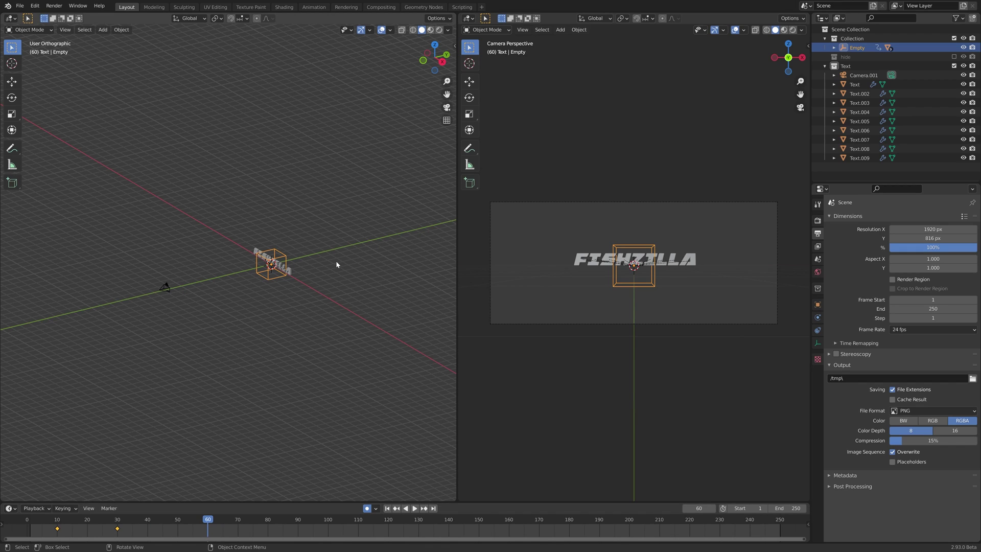
{"action": "key", "text": "g"}
{"action": "key", "text": "y"}
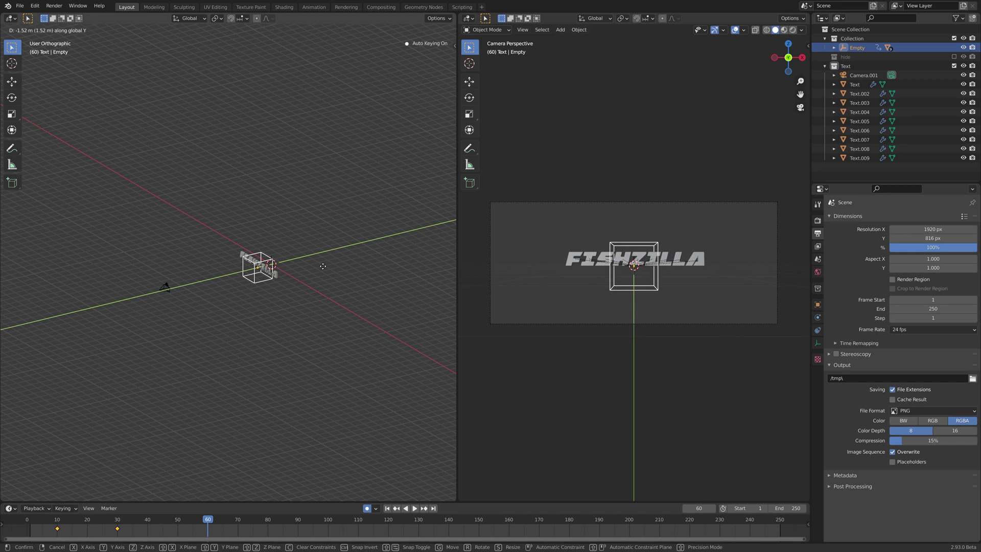
{"action": "left_click", "coordinate": [323, 266]}
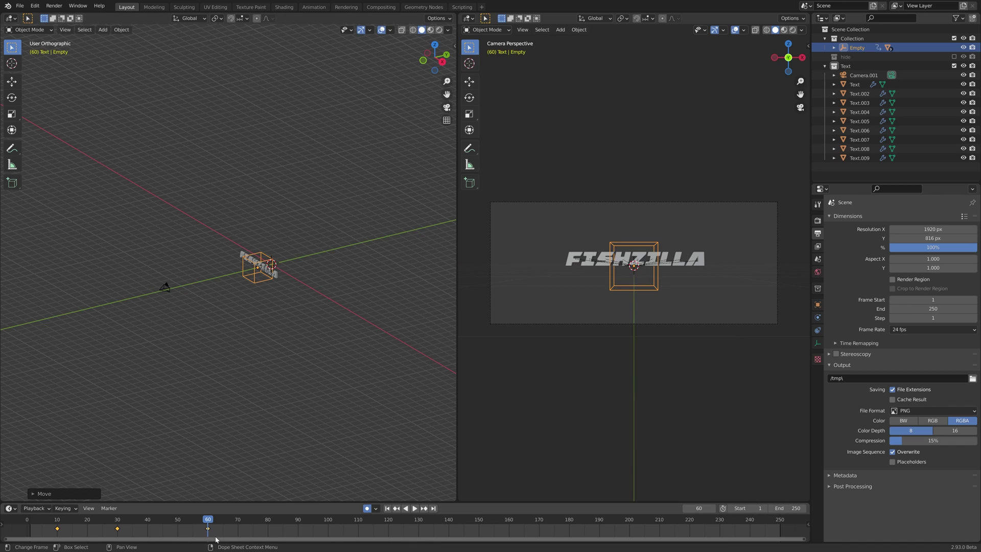
{"action": "left_click_drag", "start_coordinate": [238, 523], "coordinate": [299, 526]}
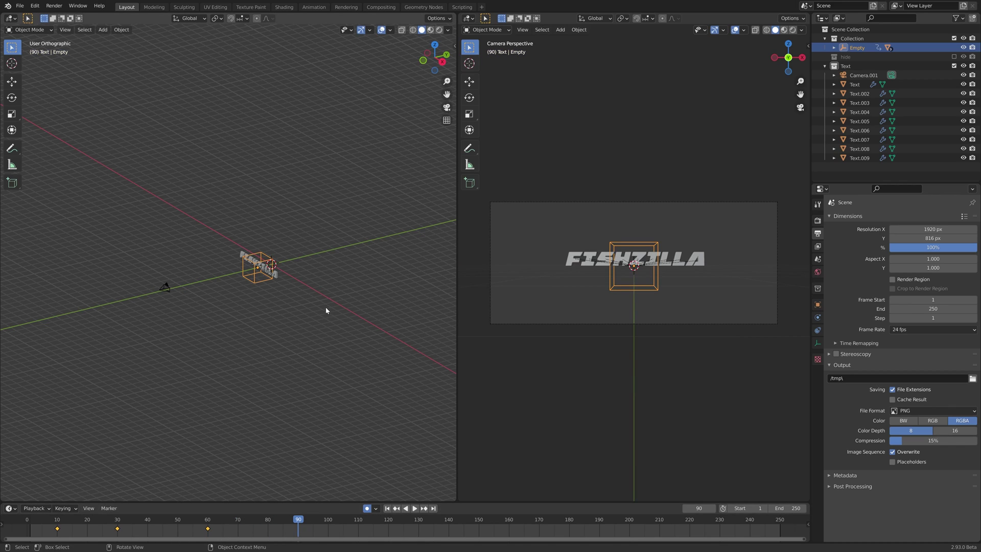
{"action": "key", "text": "g"}
{"action": "key", "text": "y"}
{"action": "left_click", "coordinate": [185, 350]}
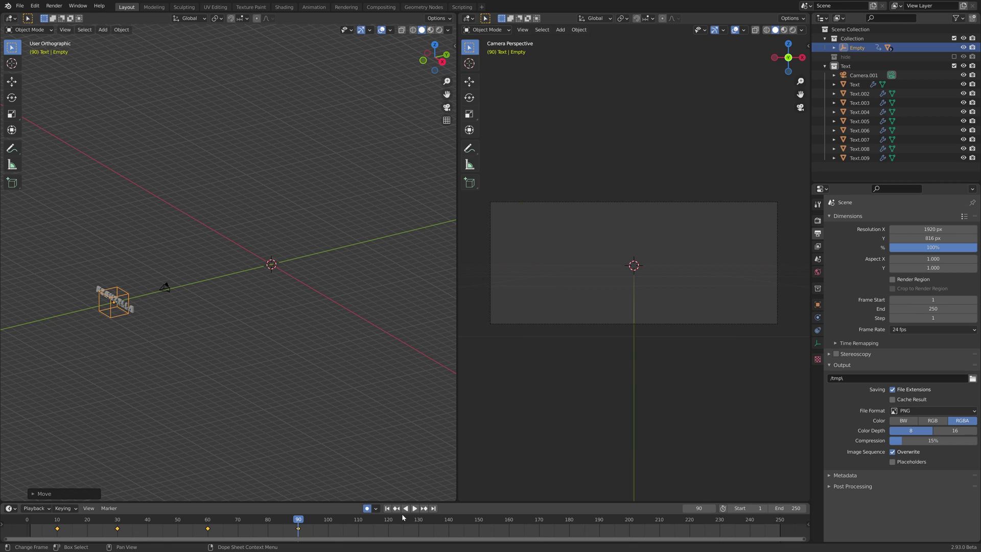
Play the animation from the start and review the title's motion.
{"action": "left_click", "coordinate": [387, 508]}
{"action": "key", "text": "space"}
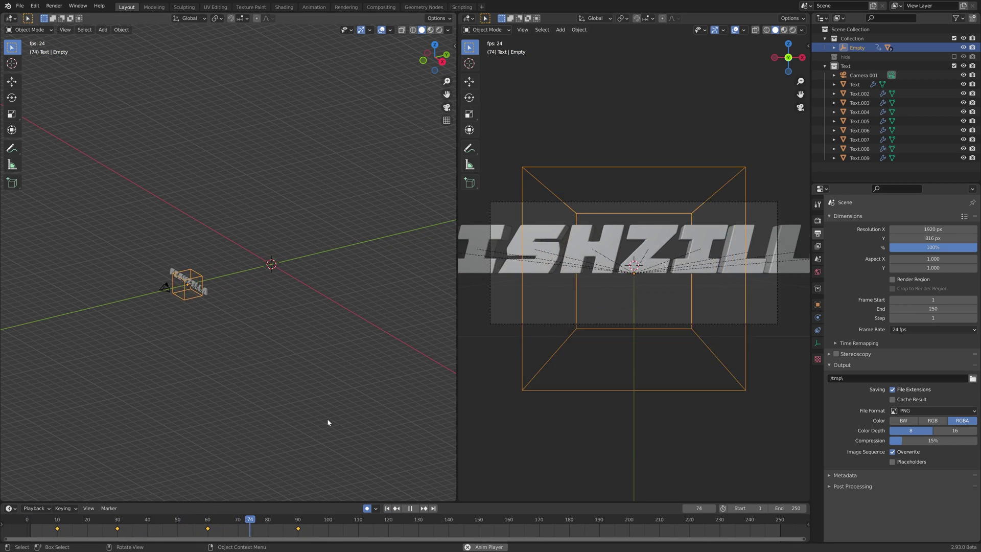
{"action": "left_click_drag", "start_coordinate": [279, 521], "coordinate": [141, 530]}
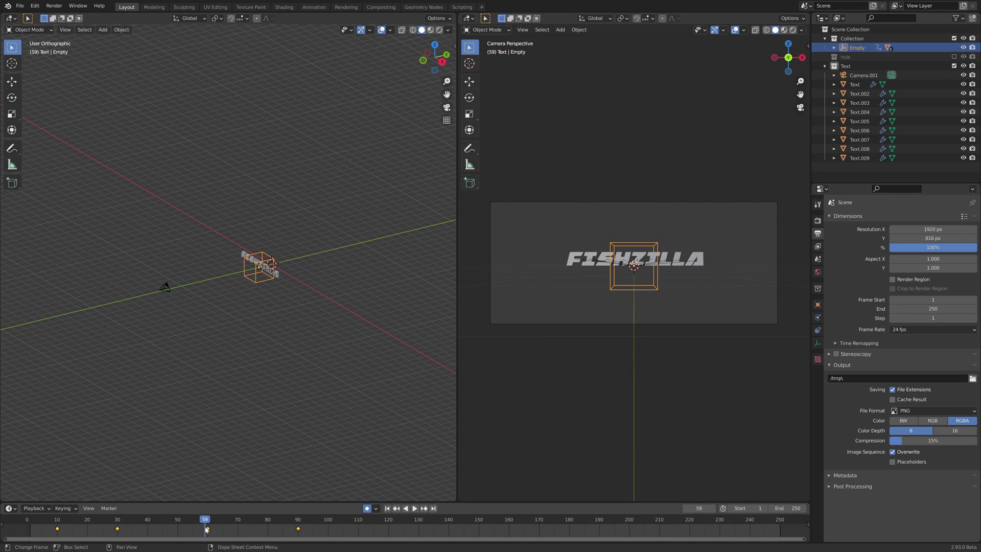
{"action": "key", "text": "space"}
Split the camera view into two stacked views and hide their tool shelf and navigation gizmos.
{"action": "left_click_drag", "start_coordinate": [803, 473], "coordinate": [797, 179]}
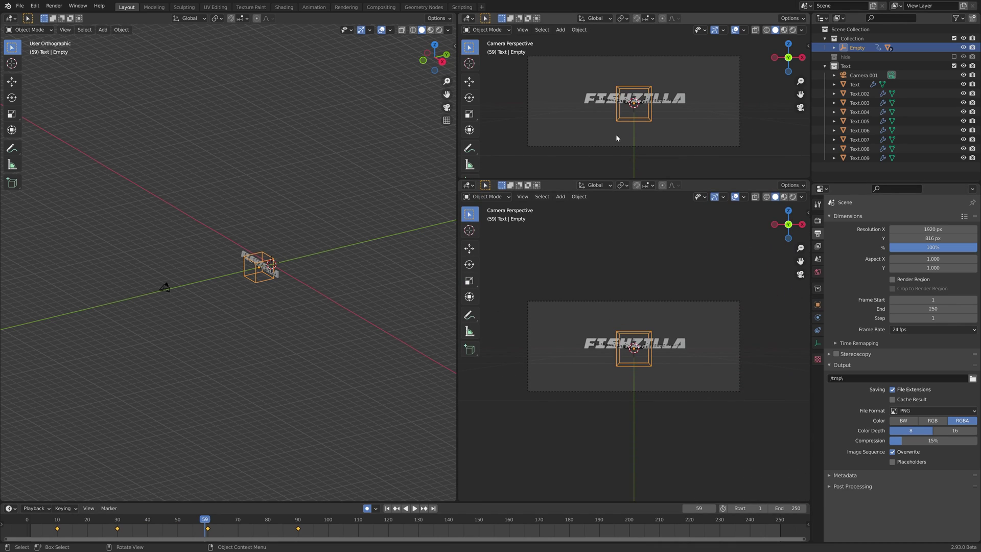
{"action": "key", "text": "t"}
{"action": "key", "text": "t"}
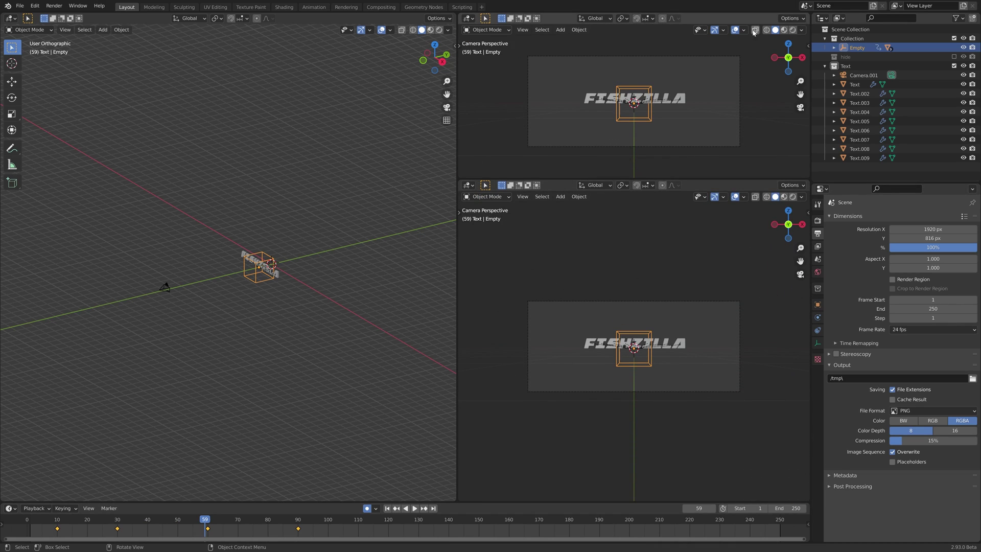
{"action": "left_click", "coordinate": [714, 31]}
{"action": "left_click", "coordinate": [714, 197]}
Turn the lower area into the Graph Editor showing only the Empty's falling location curve.
{"action": "left_click", "coordinate": [470, 186]}
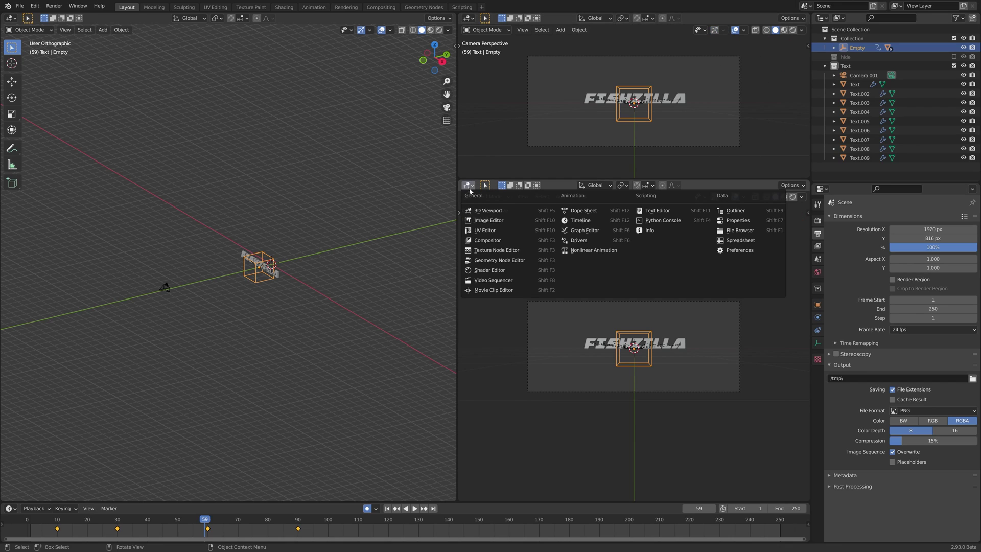
{"action": "left_click", "coordinate": [577, 233]}
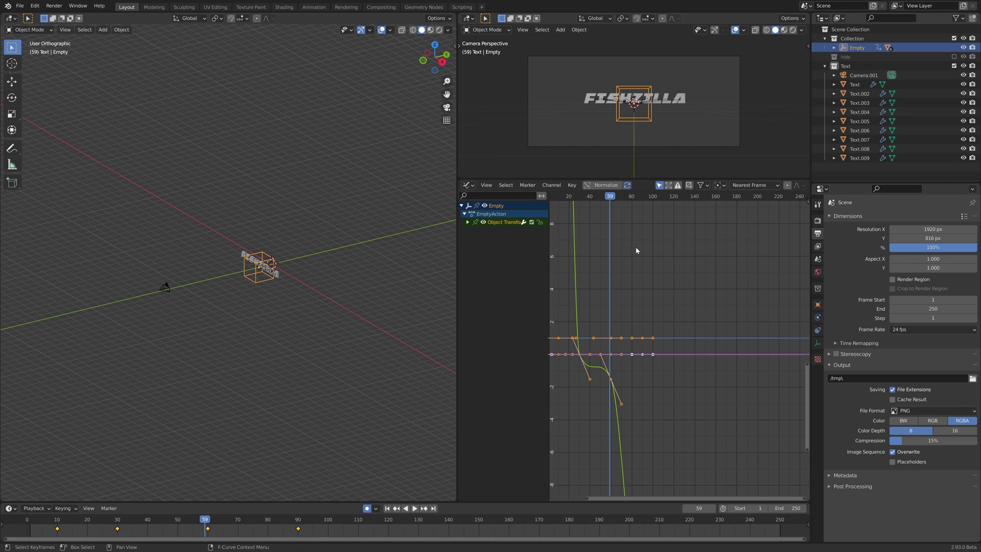
{"action": "key", "text": "Home"}
{"action": "left_click_drag", "start_coordinate": [697, 409], "coordinate": [666, 370]}
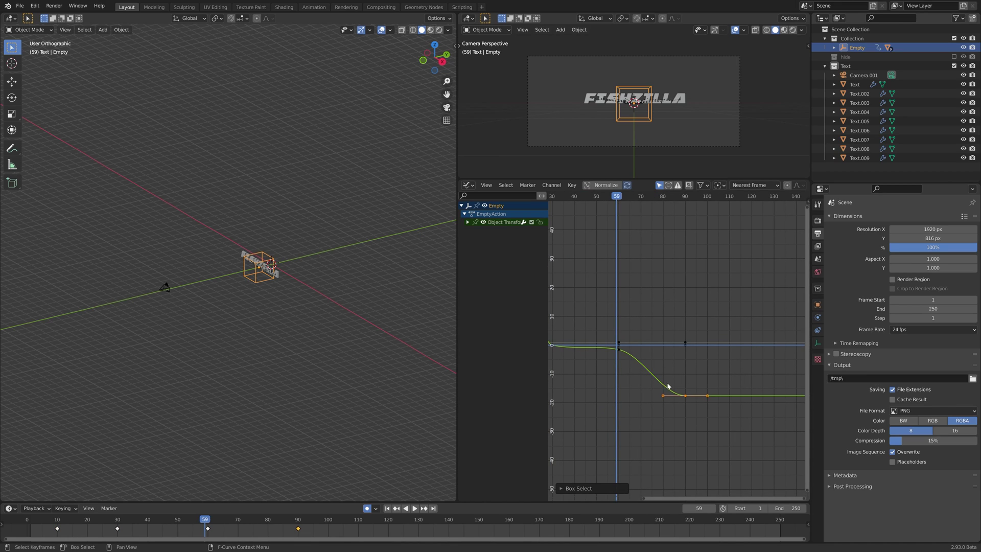
{"action": "key", "text": "shift+h"}
{"action": "middle_click_drag", "start_coordinate": [681, 358], "coordinate": [621, 321]}
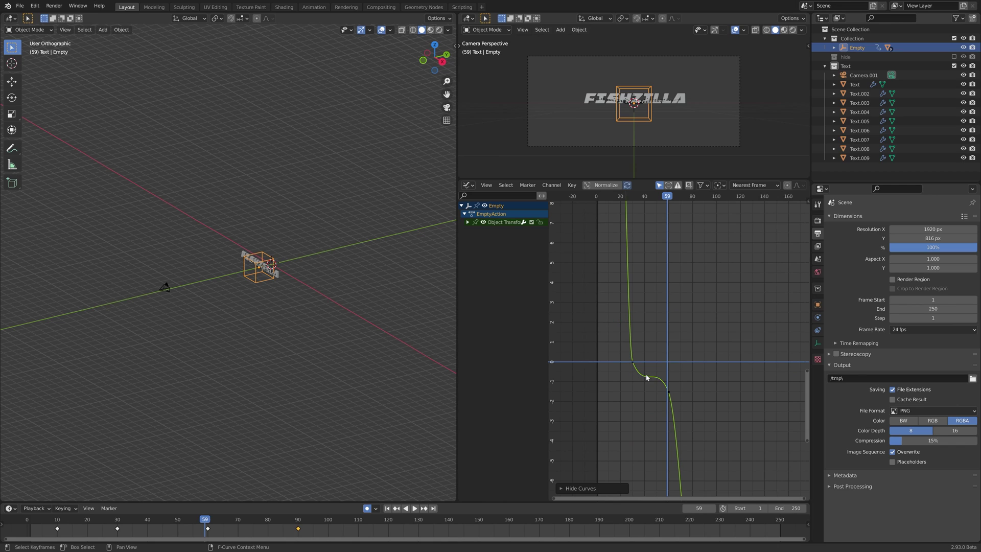
{"action": "middle_click_drag", "start_coordinate": [652, 379], "coordinate": [634, 327], "text": "ctrl"}
Rotate the handles of the frame-60 key and preview the easing.
{"action": "left_click_drag", "start_coordinate": [634, 327], "coordinate": [651, 381]}
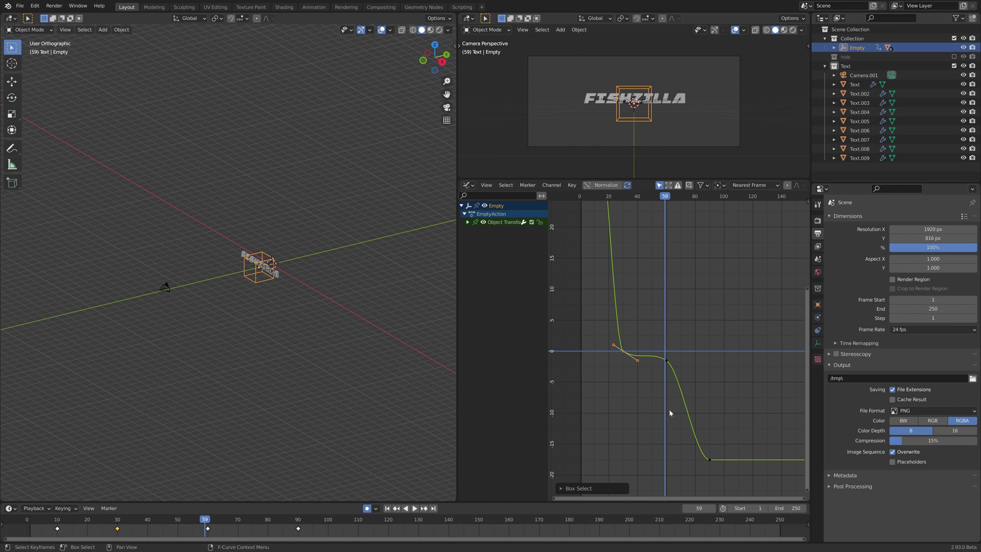
{"action": "key", "text": "r"}
{"action": "key", "text": "Escape"}
{"action": "left_click", "coordinate": [666, 361]}
{"action": "key", "text": "r"}
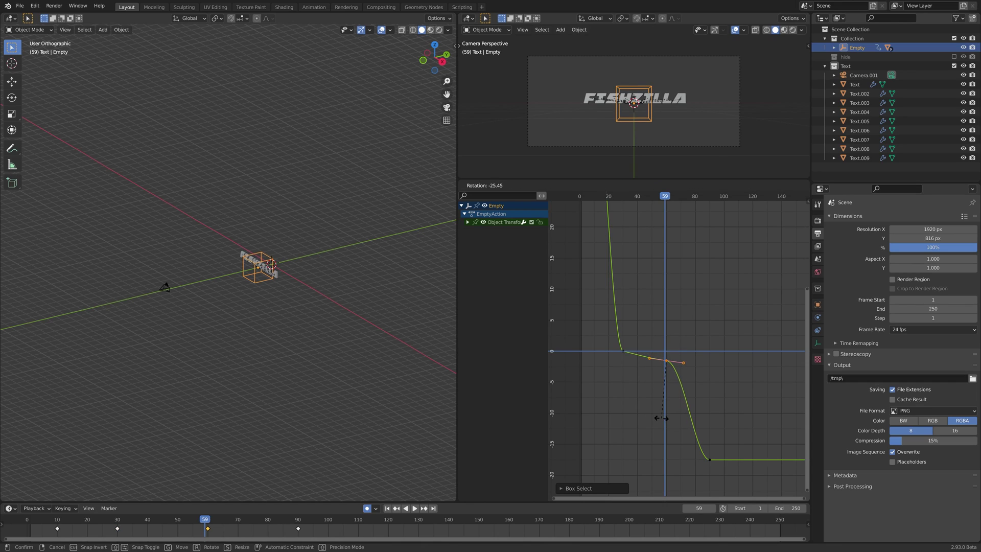
{"action": "left_click", "coordinate": [656, 416]}
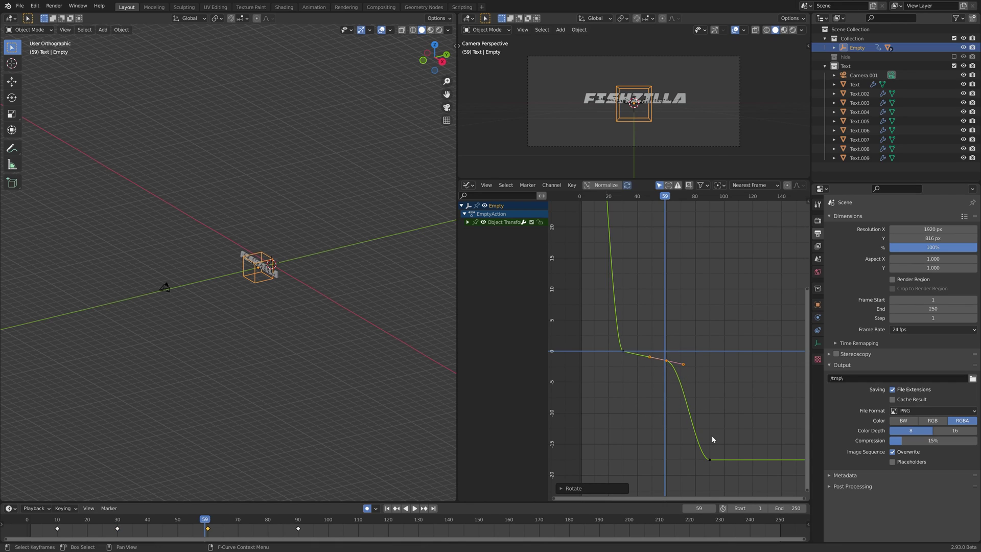
{"action": "middle_click_drag", "start_coordinate": [701, 368], "coordinate": [721, 368], "text": "ctrl"}
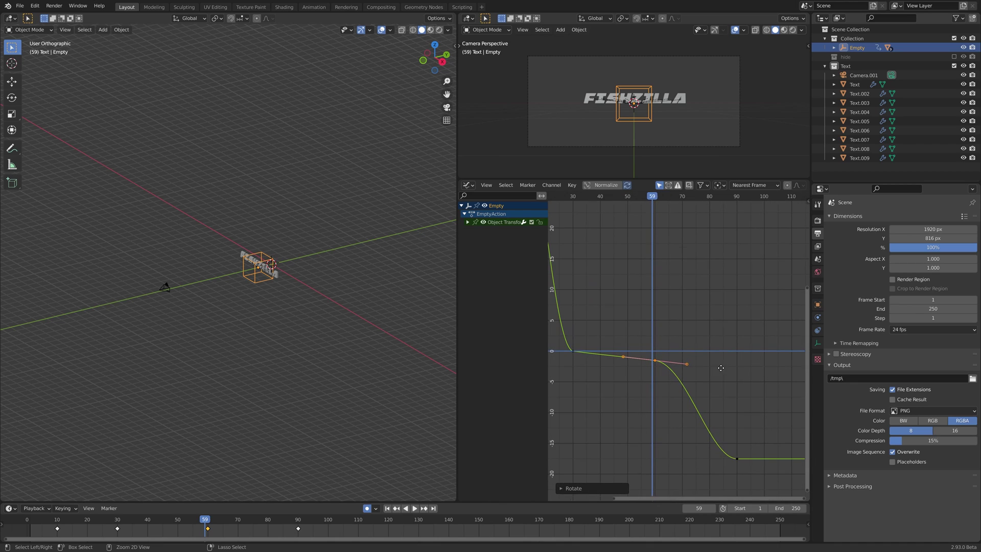
{"action": "mouse_move", "coordinate": [654, 195]}
{"action": "left_mouse_down"}
{"action": "mouse_move", "coordinate": [700, 195]}
{"action": "mouse_move", "coordinate": [650, 196]}
{"action": "mouse_move", "coordinate": [654, 210]}
{"action": "left_mouse_up"}
{"action": "key", "text": "space"}
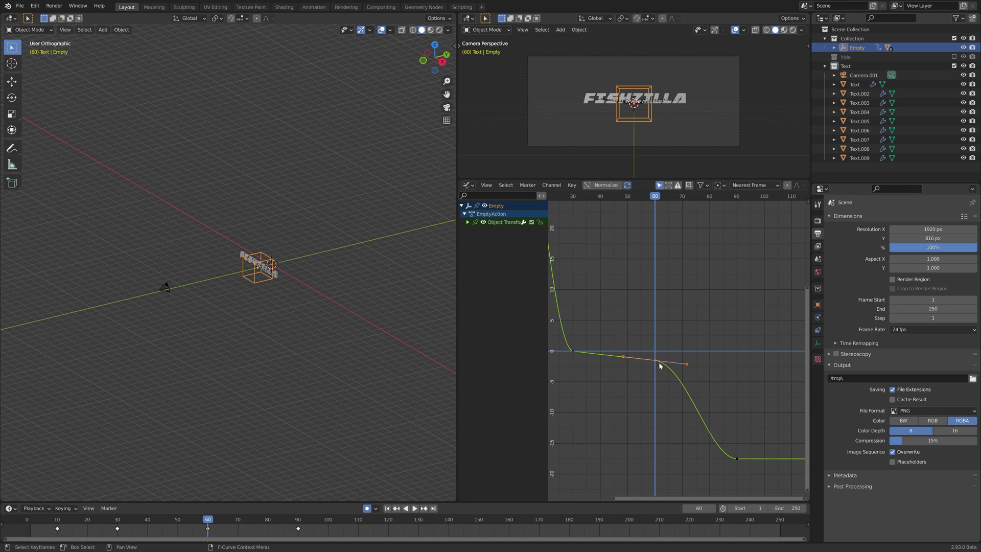
Set the frame-60 key's handles to Free and pull the right handle down for an abrupt exit.
{"action": "key", "text": "v"}
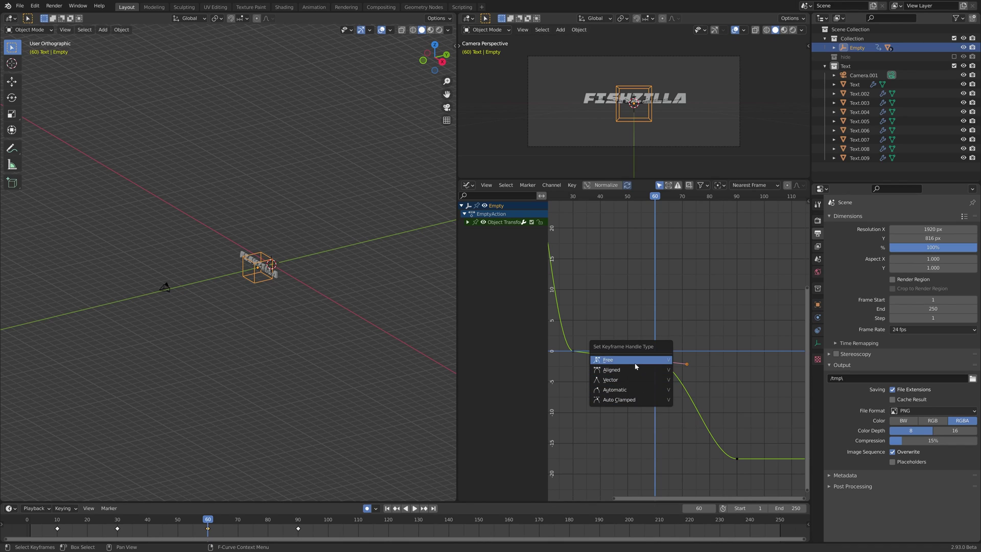
{"action": "left_click", "coordinate": [636, 366]}
{"action": "left_click_drag", "start_coordinate": [687, 367], "coordinate": [670, 422]}
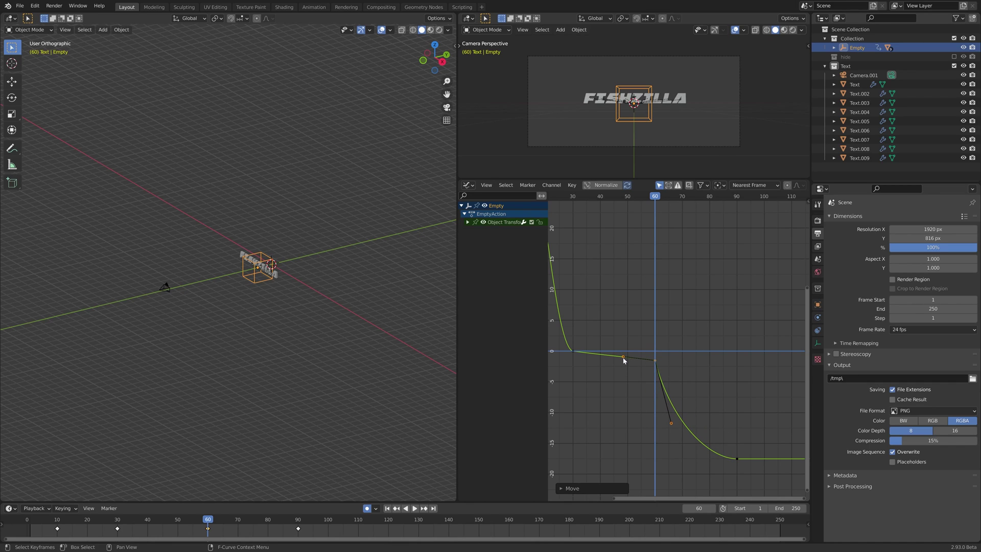
{"action": "left_click_drag", "start_coordinate": [623, 360], "coordinate": [620, 361]}
{"action": "key", "text": "space"}
{"action": "left_click", "coordinate": [43, 522]}
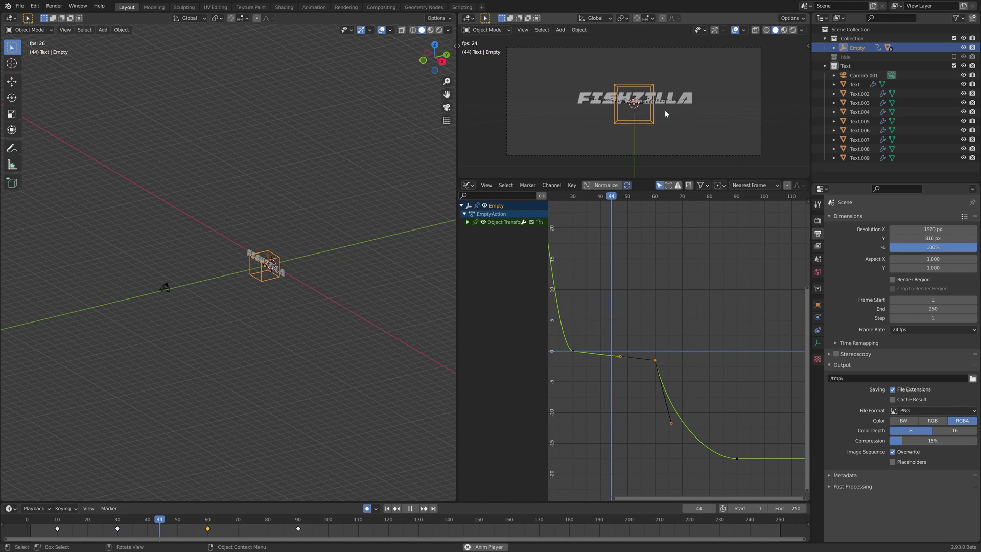
Move the Empty's last keyframe from frame 90 to frame 80.
{"action": "key", "text": "space"}
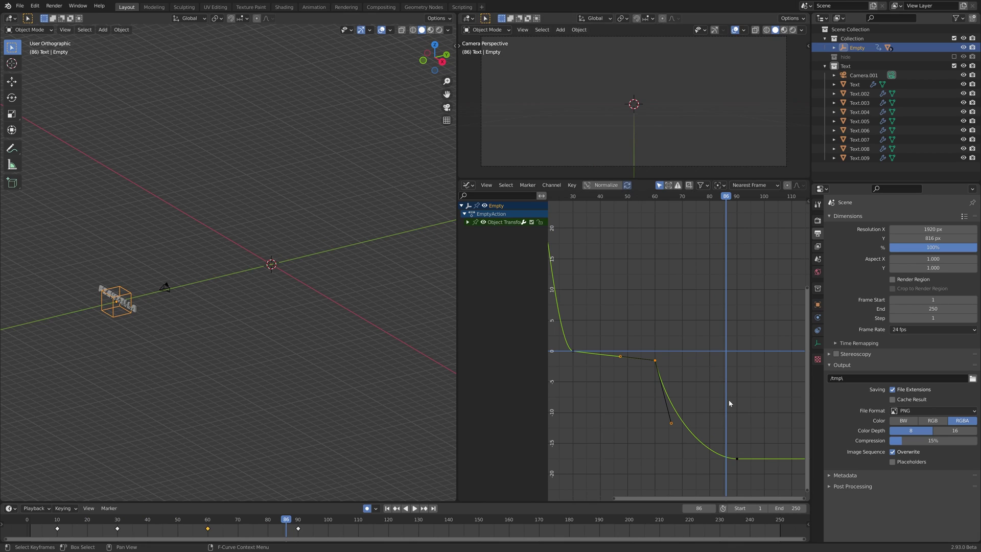
{"action": "left_click_drag", "start_coordinate": [299, 529], "coordinate": [268, 530]}
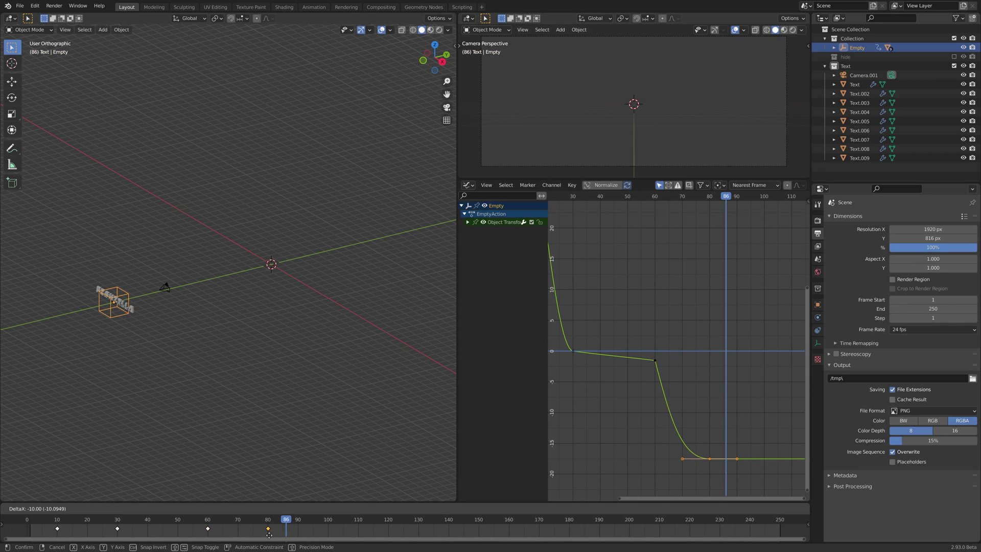
{"action": "key", "text": "space"}
Scrub between frames 13 and 67 to check the shorter, faster Empty move.
{"action": "left_click", "coordinate": [195, 519]}
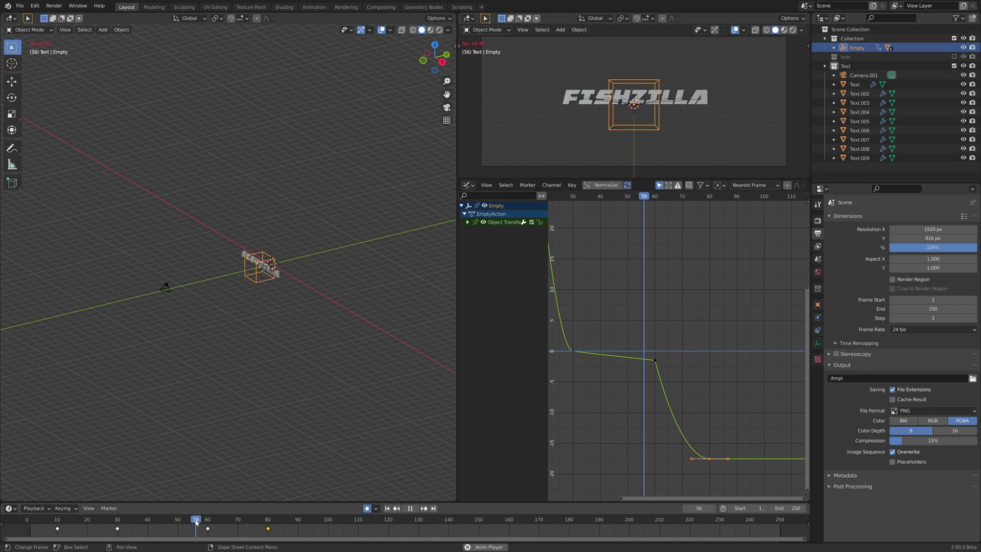
{"action": "left_click_drag", "start_coordinate": [298, 521], "coordinate": [56, 505]}
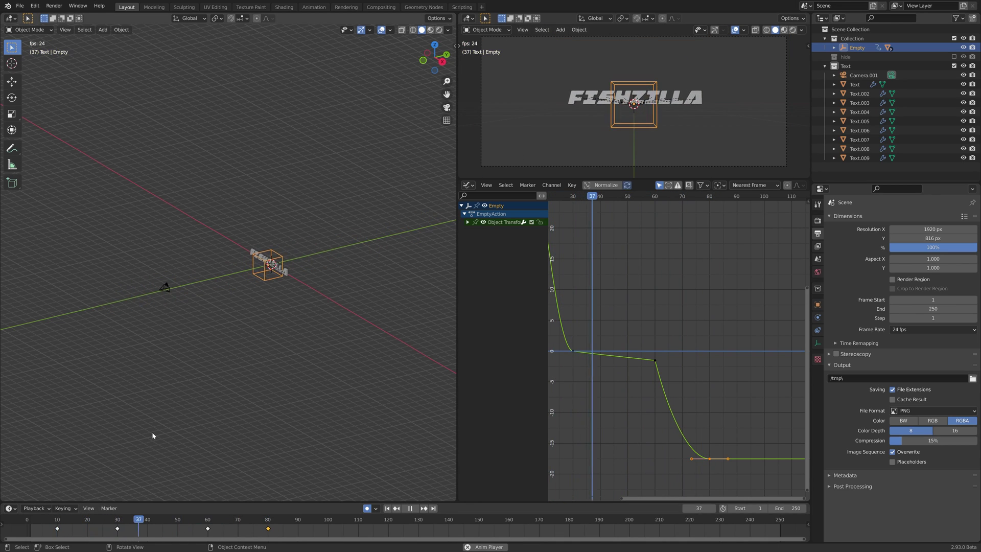
{"action": "key", "text": "Escape"}
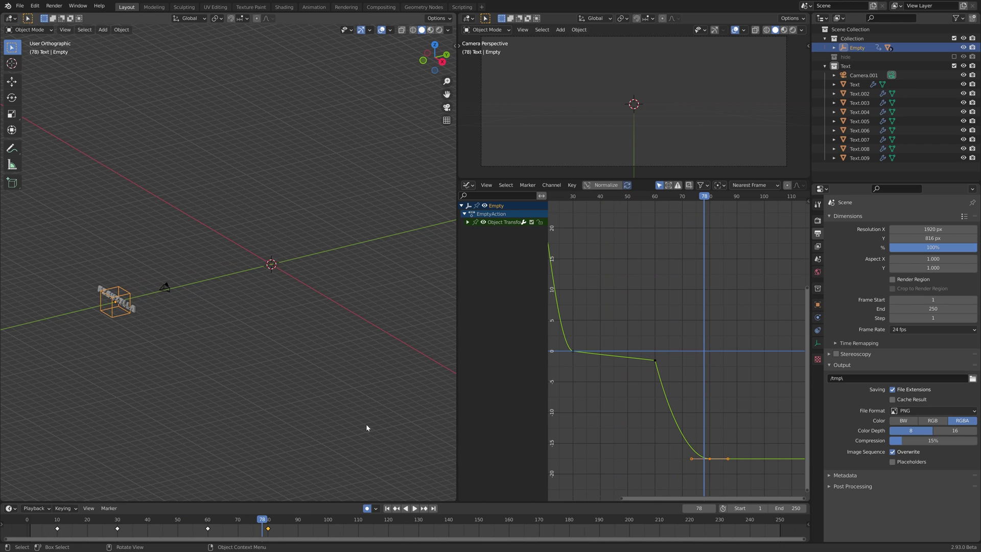
{"action": "left_click", "coordinate": [214, 519]}
{"action": "left_click_drag", "start_coordinate": [214, 520], "coordinate": [188, 527]}
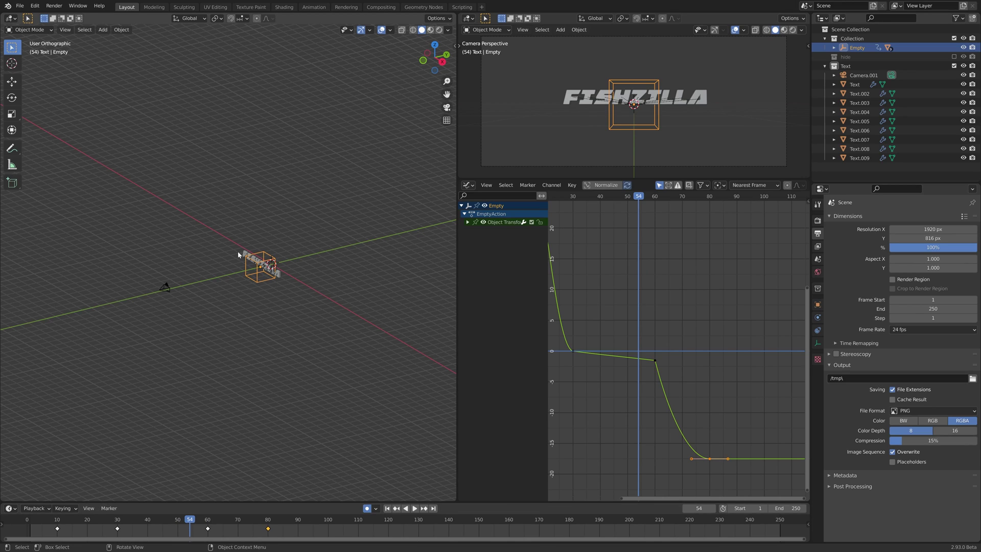
Move Camera.001 into Scene Collection and select all objects in the Text collection.
{"action": "left_click", "coordinate": [862, 77]}
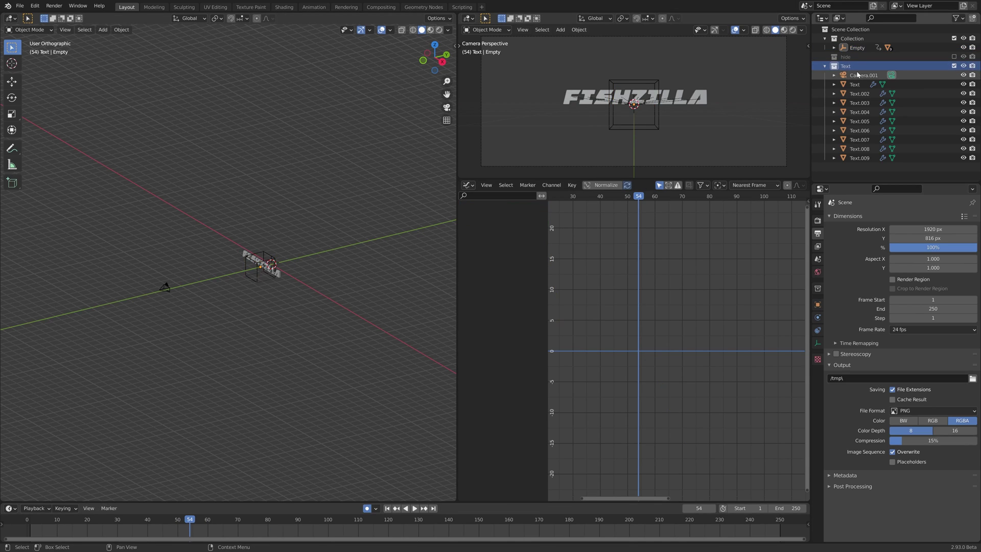
{"action": "left_click_drag", "start_coordinate": [861, 77], "coordinate": [847, 30]}
{"action": "right_click", "coordinate": [848, 65]}
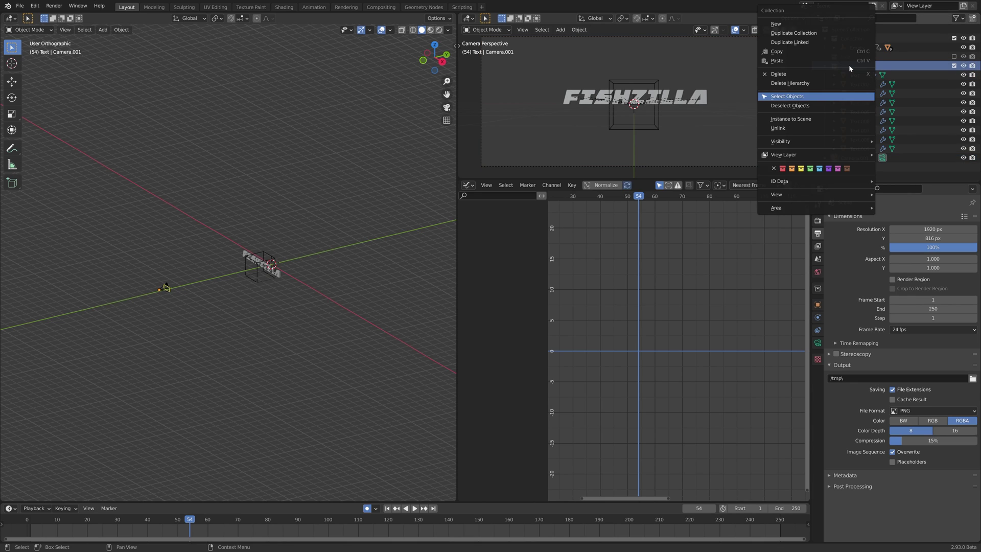
{"action": "left_click", "coordinate": [833, 97]}
At frame 45, key Location & Rotation for all FISHZILLA letters.
{"action": "scroll", "coordinate": [264, 310], "scroll_direction": "up", "scroll_amount": 4}
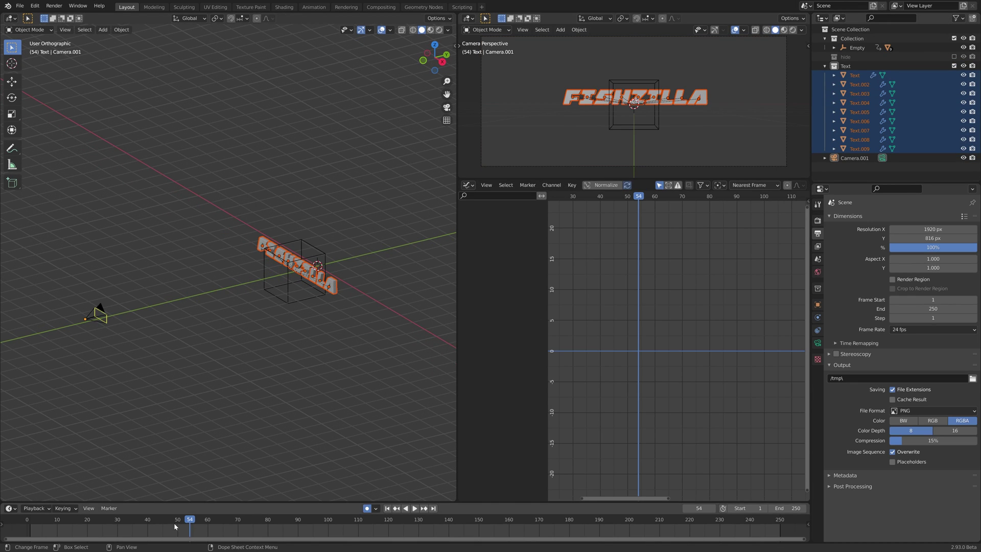
{"action": "mouse_move", "coordinate": [173, 522]}
{"action": "left_mouse_down"}
{"action": "mouse_move", "coordinate": [99, 518]}
{"action": "mouse_move", "coordinate": [164, 521]}
{"action": "left_mouse_up"}
{"action": "middle_click_drag", "start_coordinate": [350, 254], "coordinate": [355, 272]}
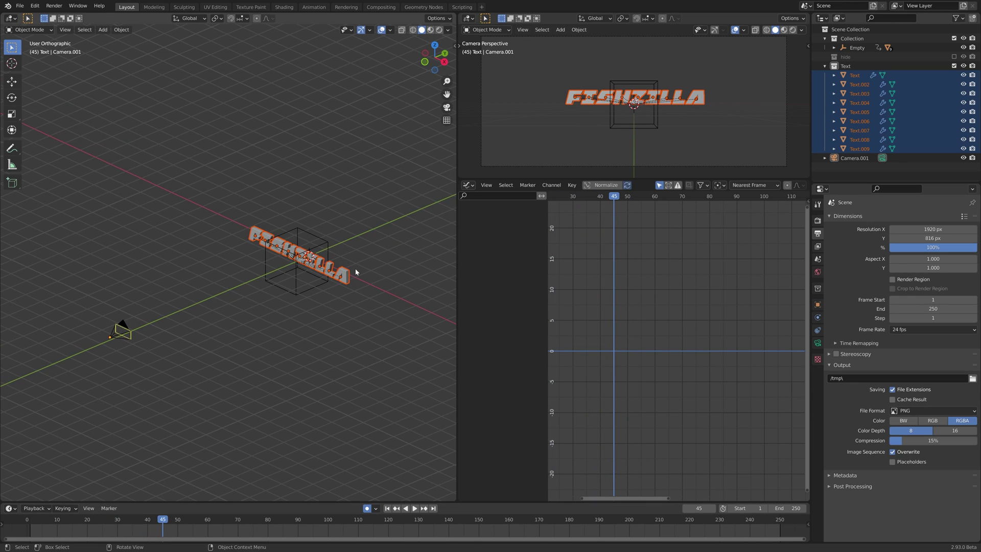
{"action": "key", "text": "i"}
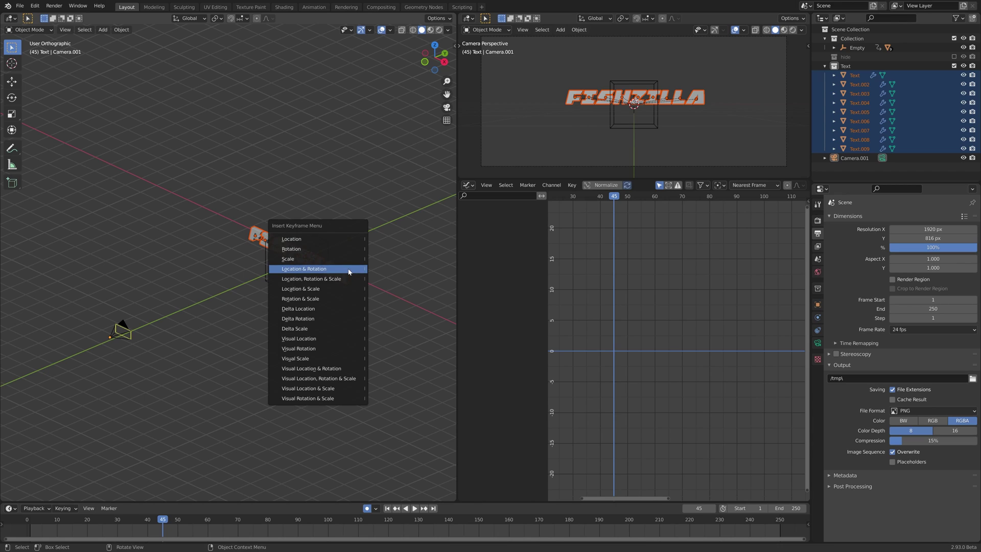
{"action": "left_click", "coordinate": [349, 270]}
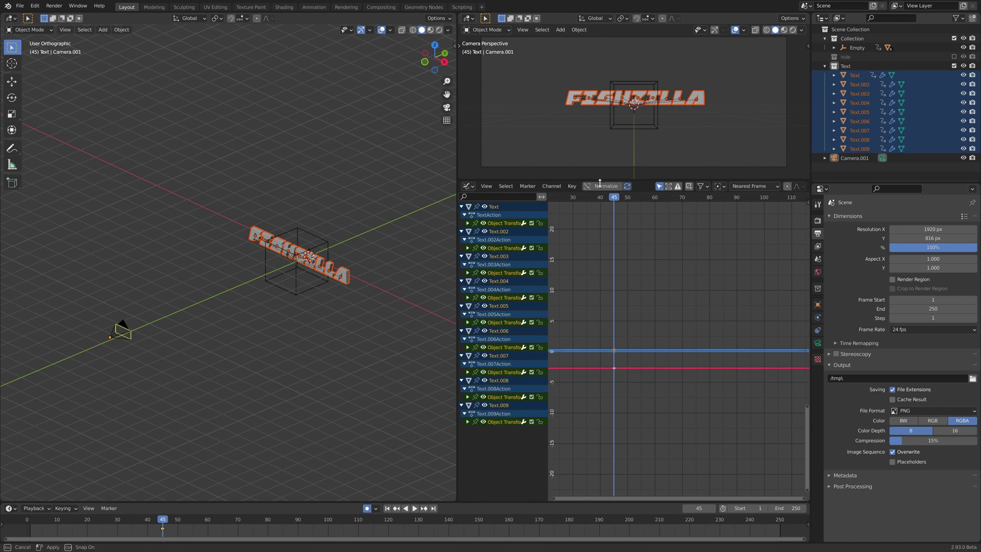
{"action": "left_click_drag", "start_coordinate": [599, 179], "coordinate": [602, 200]}
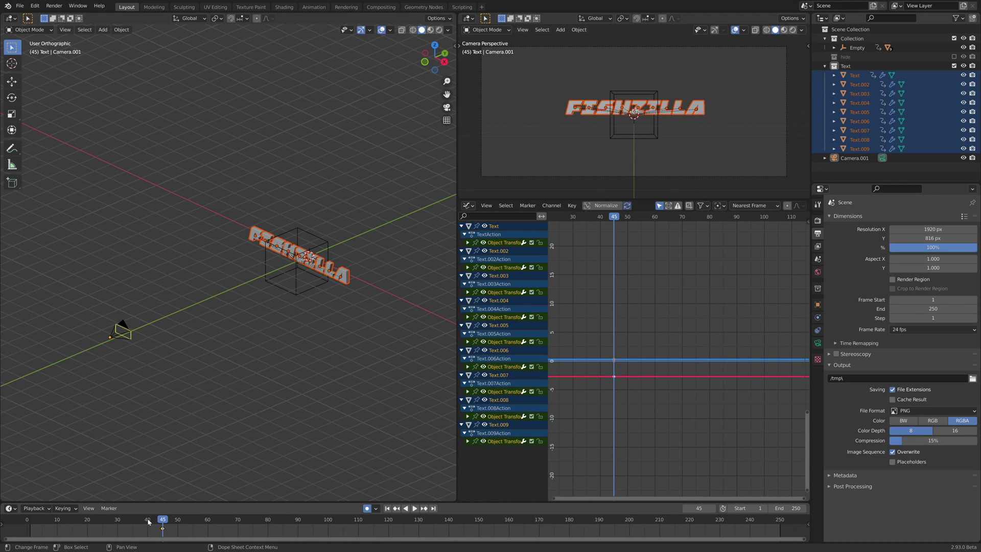
{"action": "left_click_drag", "start_coordinate": [148, 520], "coordinate": [88, 521]}
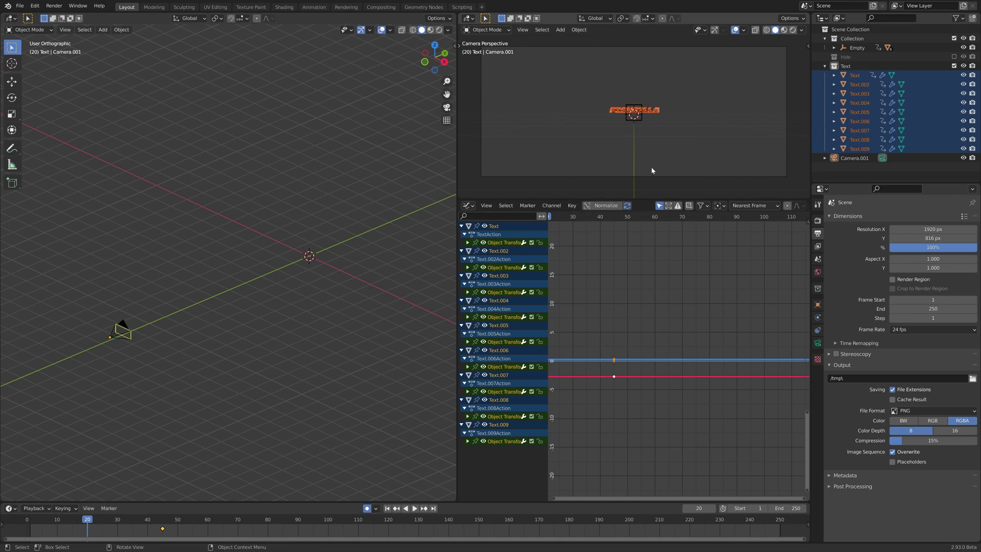
{"action": "scroll", "coordinate": [661, 117], "scroll_direction": "up", "scroll_amount": 5}
At frame 20, tumble-rotate the A, both L letters, the second I and the Z.
{"action": "left_click", "coordinate": [721, 106]}
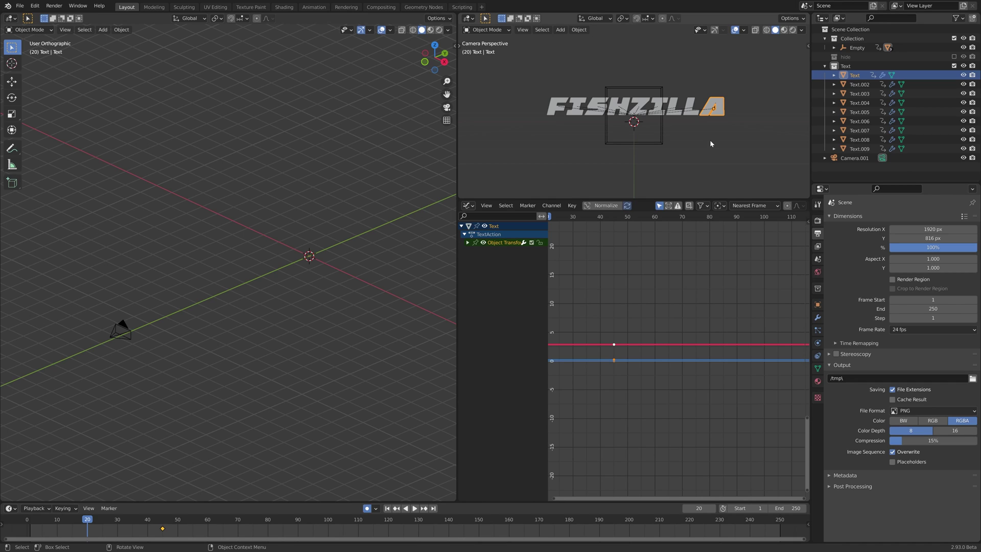
{"action": "key", "text": "r"}
{"action": "key", "text": "r"}
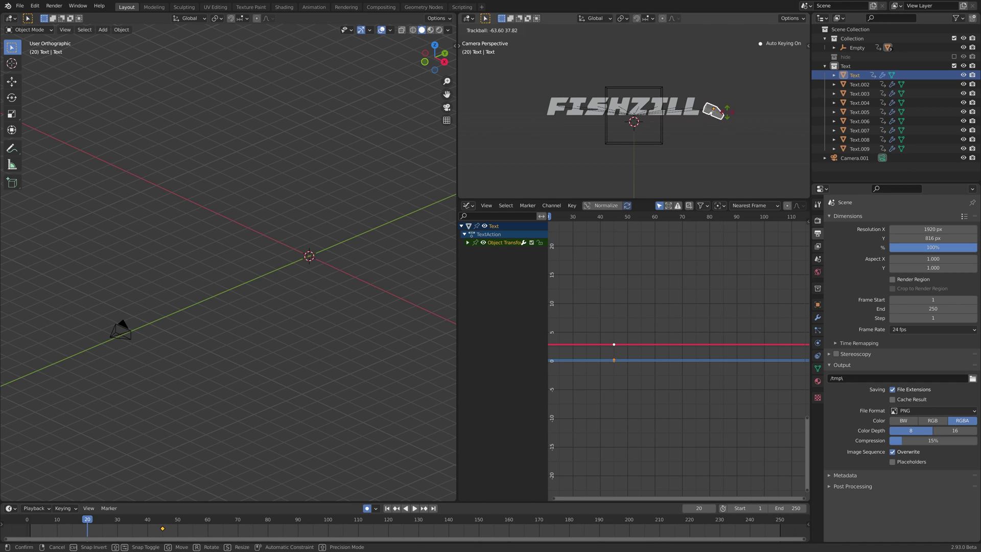
{"action": "left_click", "coordinate": [726, 124]}
{"action": "left_click", "coordinate": [689, 108]}
{"action": "key", "text": "r"}
{"action": "key", "text": "r"}
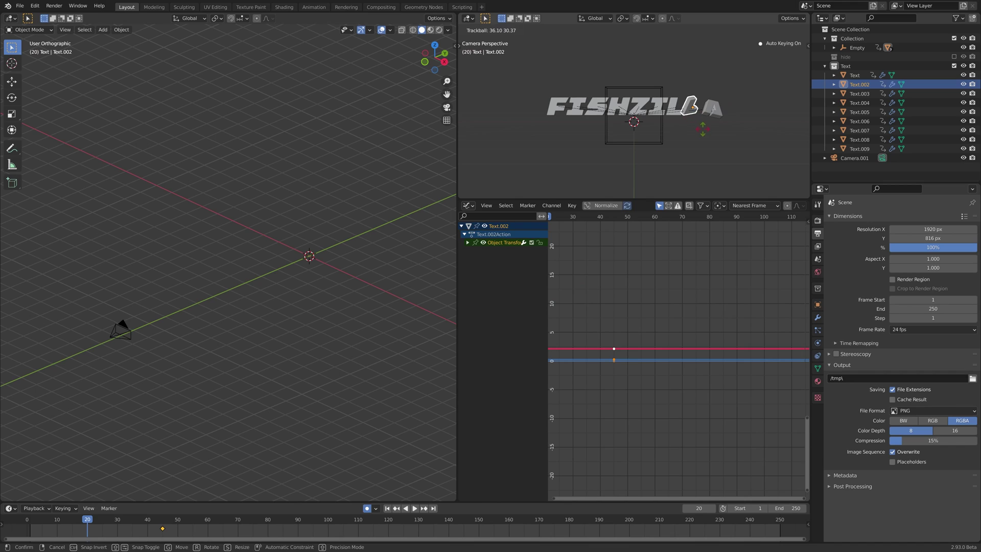
{"action": "left_click", "coordinate": [703, 129]}
{"action": "left_click", "coordinate": [674, 108]}
{"action": "key", "text": "r"}
{"action": "key", "text": "r"}
{"action": "left_click", "coordinate": [677, 106]}
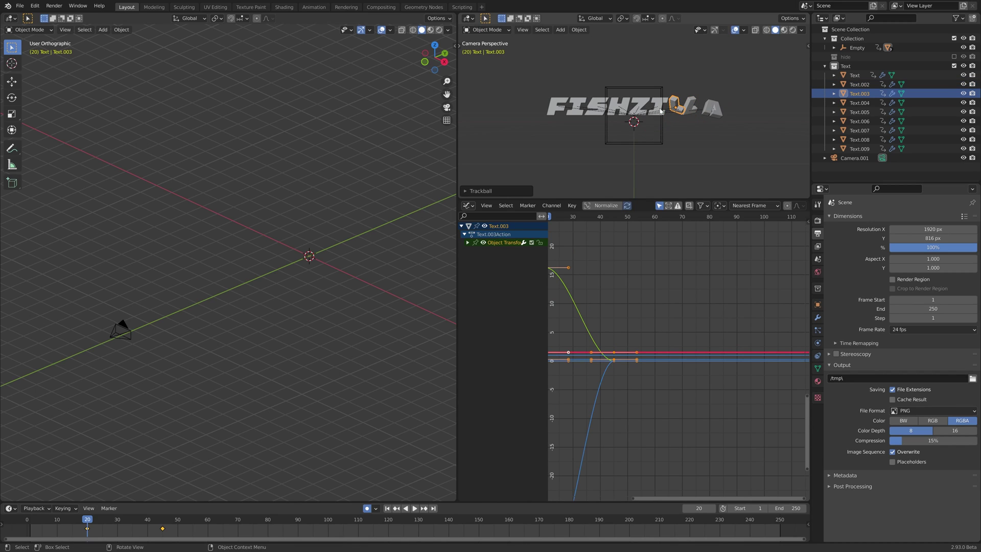
{"action": "left_click", "coordinate": [659, 107]}
{"action": "key", "text": "r"}
{"action": "left_click", "coordinate": [670, 127]}
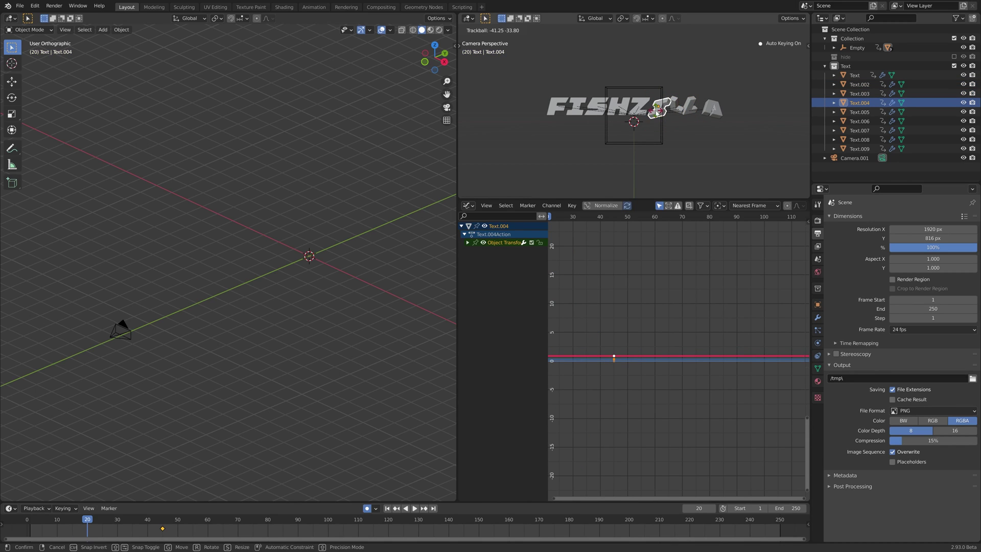
{"action": "left_click", "coordinate": [643, 107]}
{"action": "key", "text": "r"}
{"action": "key", "text": "r"}
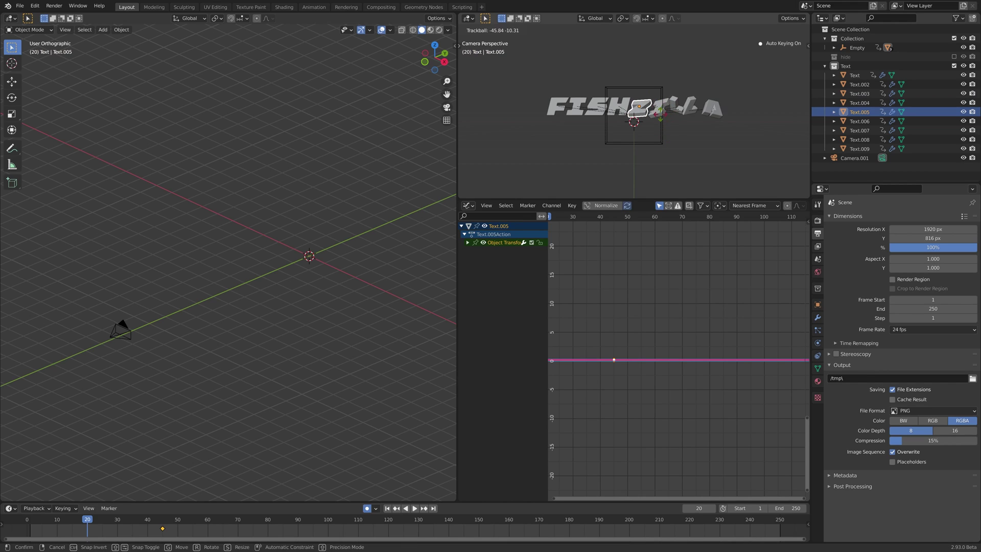
{"action": "left_click", "coordinate": [660, 114]}
Tumble-rotate the H, S, first I and F, then preview the letters spinning in.
{"action": "left_click", "coordinate": [624, 115]}
{"action": "key", "text": "r"}
{"action": "key", "text": "r"}
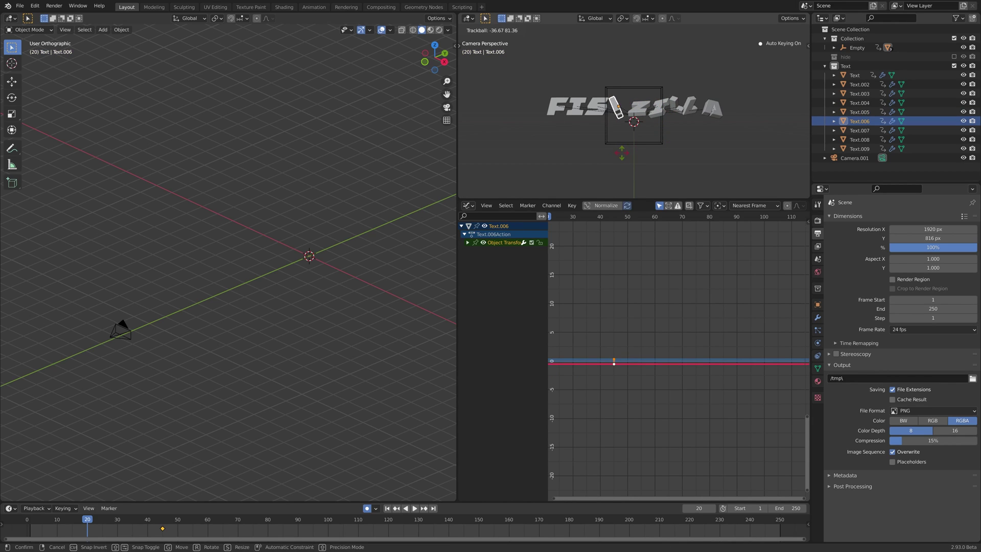
{"action": "left_click", "coordinate": [621, 109]}
{"action": "left_click", "coordinate": [595, 106]}
{"action": "key", "text": "r"}
{"action": "key", "text": "r"}
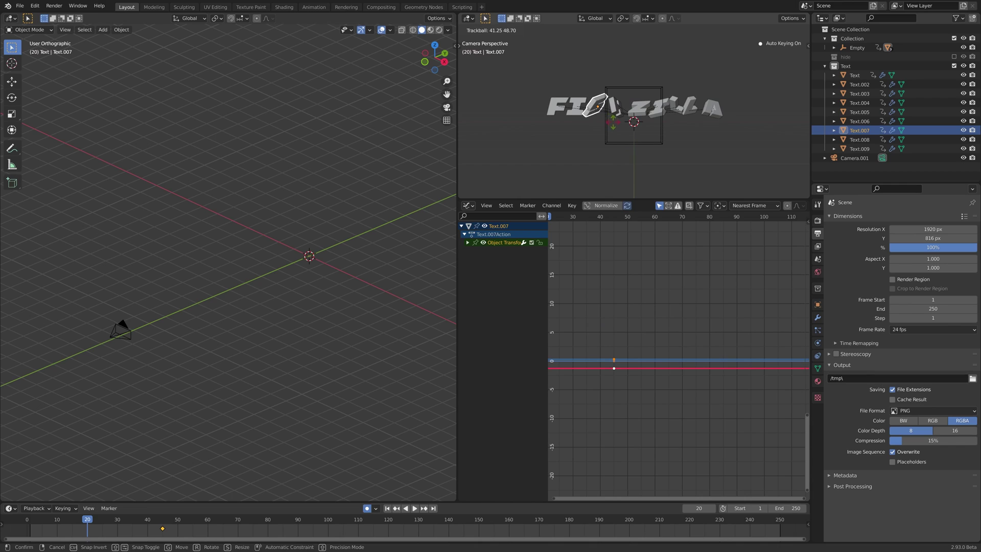
{"action": "left_click", "coordinate": [597, 105]}
{"action": "left_click", "coordinate": [575, 108]}
{"action": "key", "text": "r"}
{"action": "key", "text": "r"}
{"action": "left_click", "coordinate": [575, 108]}
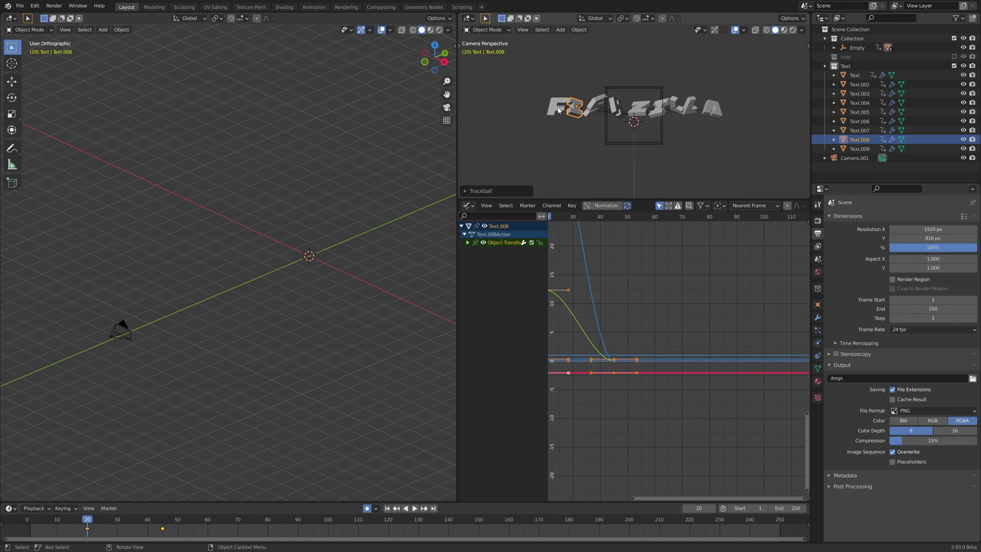
{"action": "left_click", "coordinate": [557, 106]}
{"action": "key", "text": "r"}
{"action": "key", "text": "r"}
{"action": "left_click", "coordinate": [582, 121]}
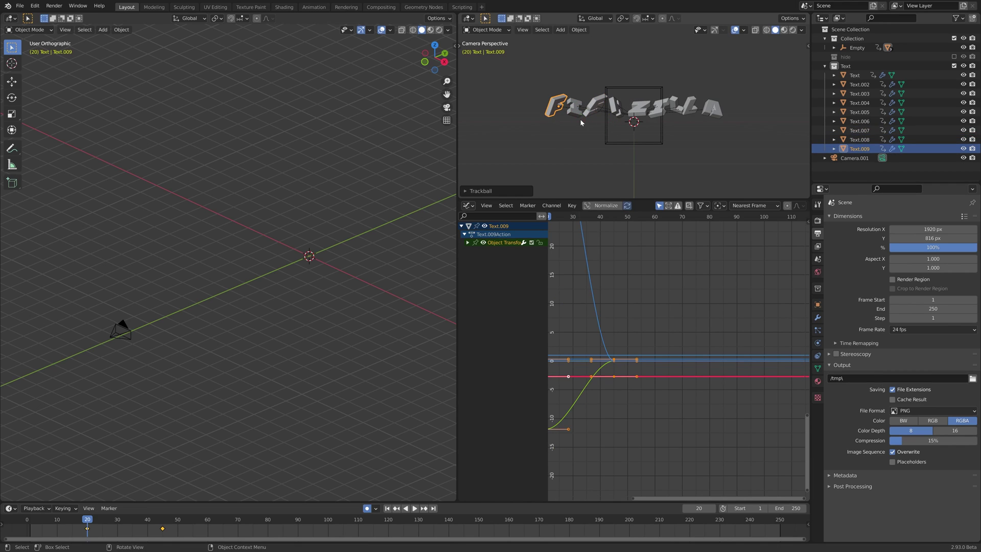
{"action": "key", "text": "space"}
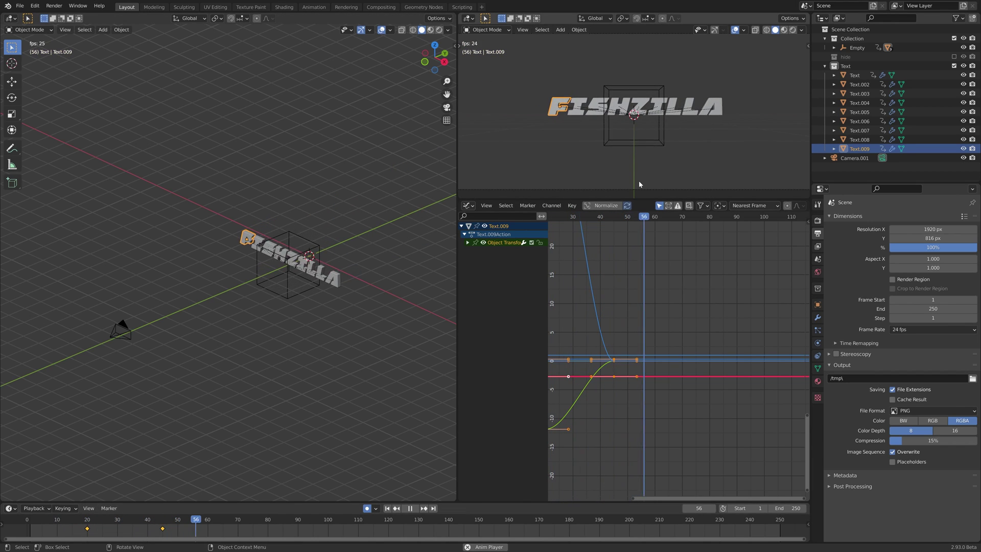
Review frames 13 to 61 and fit all animation curves in the Graph Editor.
{"action": "left_click", "coordinate": [67, 520]}
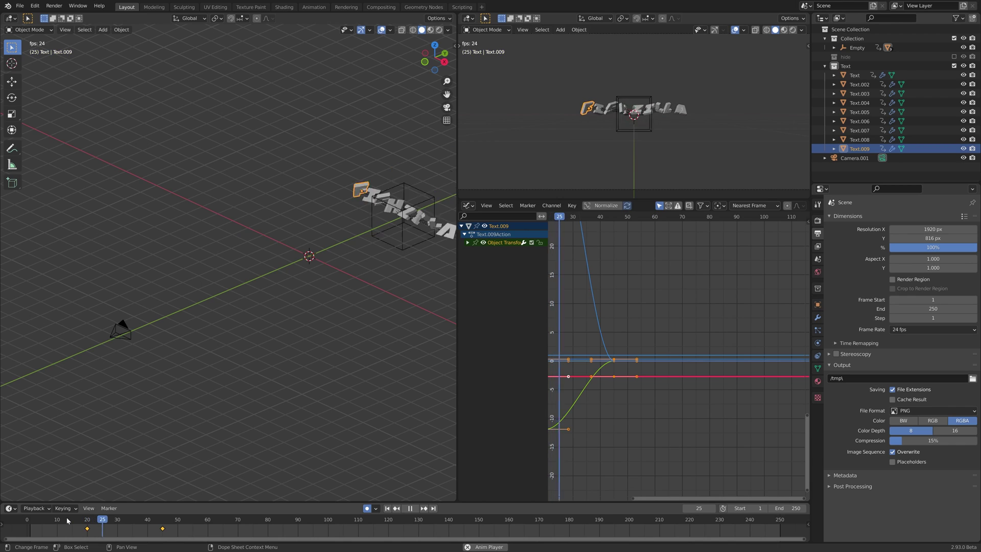
{"action": "left_click_drag", "start_coordinate": [204, 521], "coordinate": [135, 520]}
{"action": "key", "text": "space"}
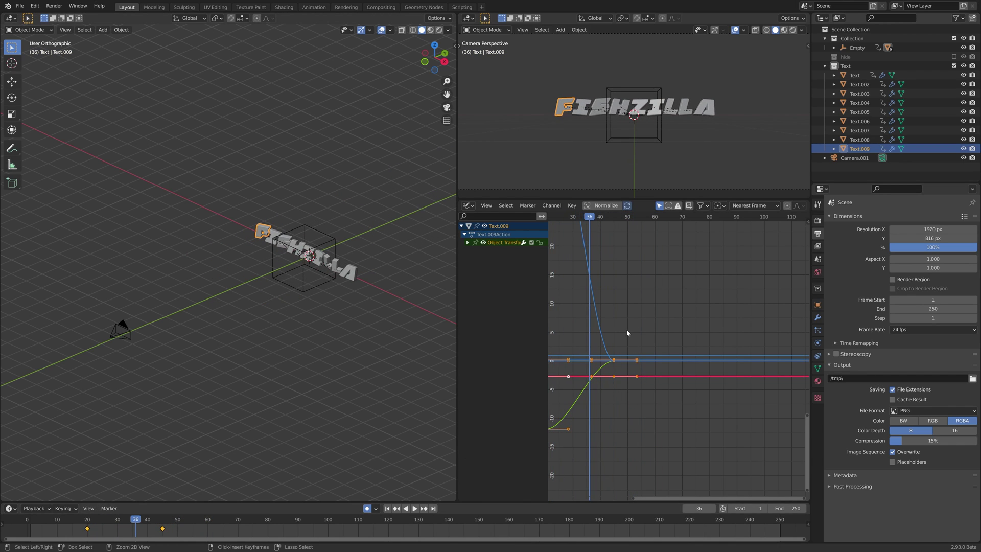
{"action": "key", "text": "Home"}
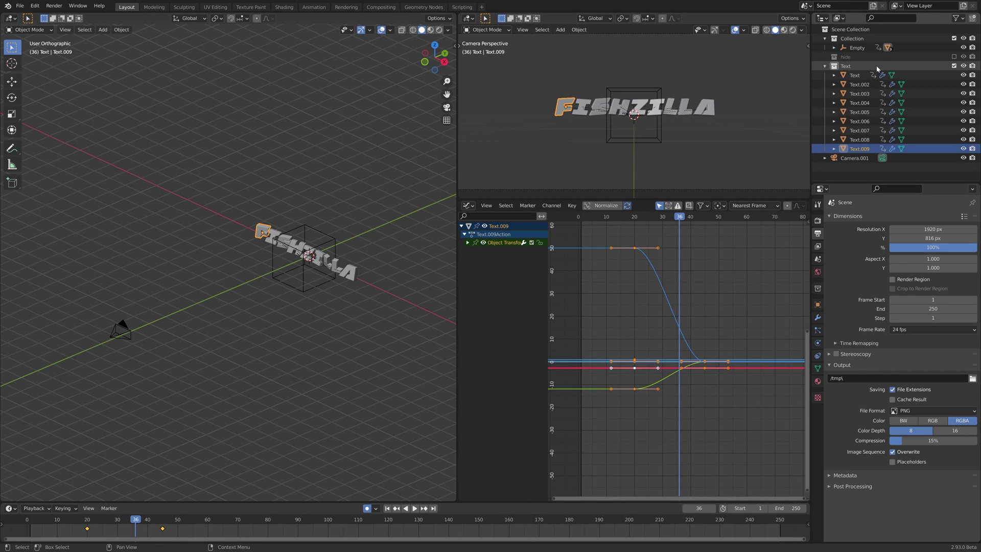
Select all letter objects and scale their frame-45 forming keys along time only.
{"action": "left_click", "coordinate": [854, 66]}
{"action": "left_click", "coordinate": [790, 96]}
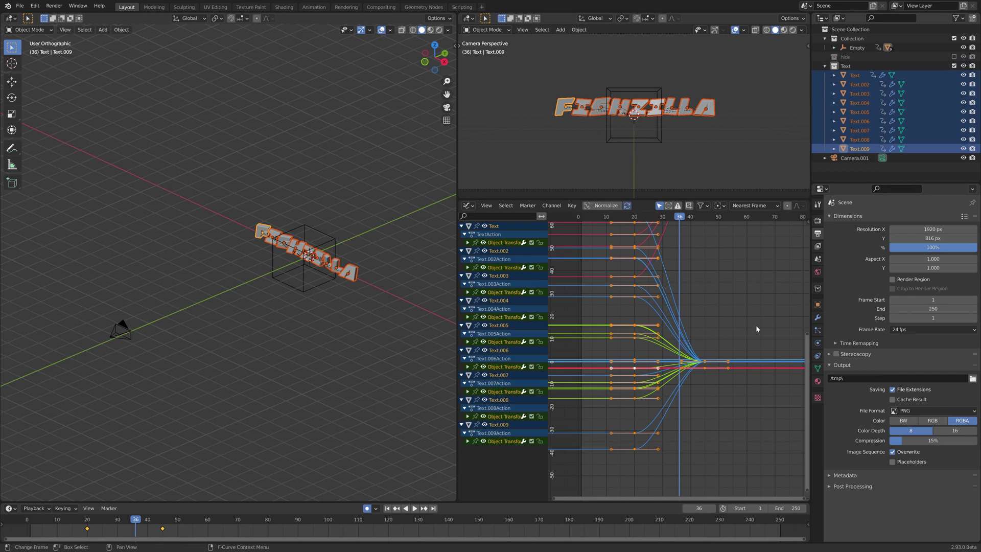
{"action": "left_click_drag", "start_coordinate": [756, 328], "coordinate": [730, 269]}
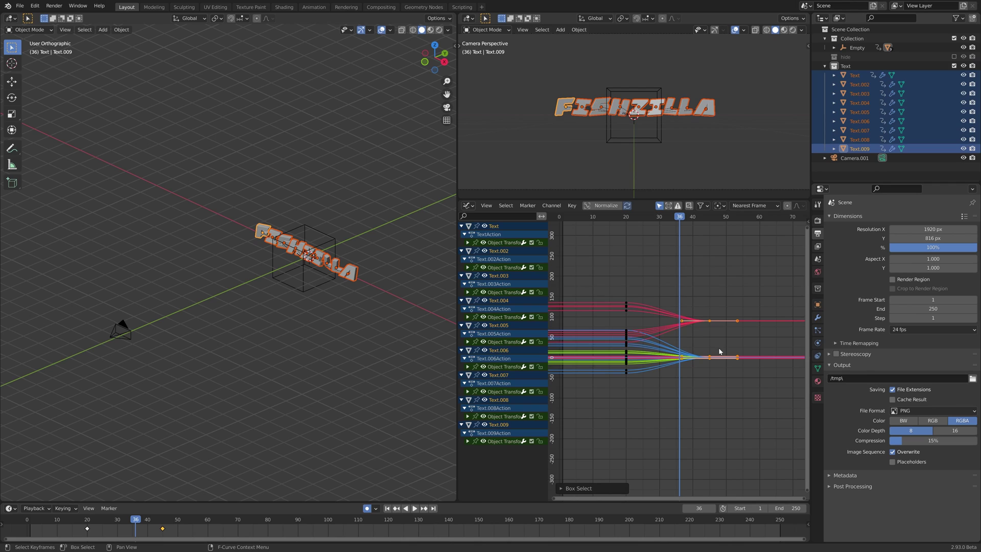
{"action": "key", "text": "s"}
{"action": "key", "text": "x"}
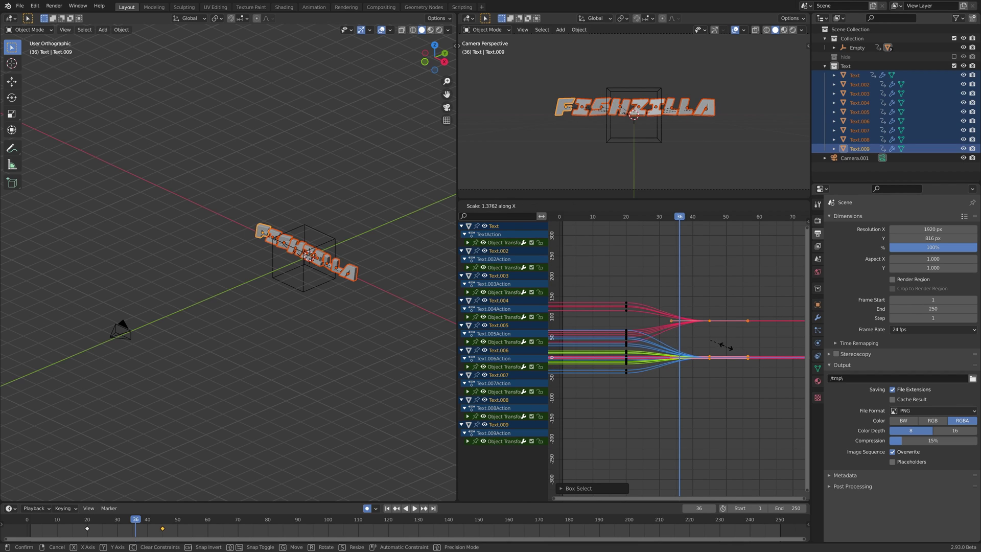
{"action": "left_click", "coordinate": [728, 347]}
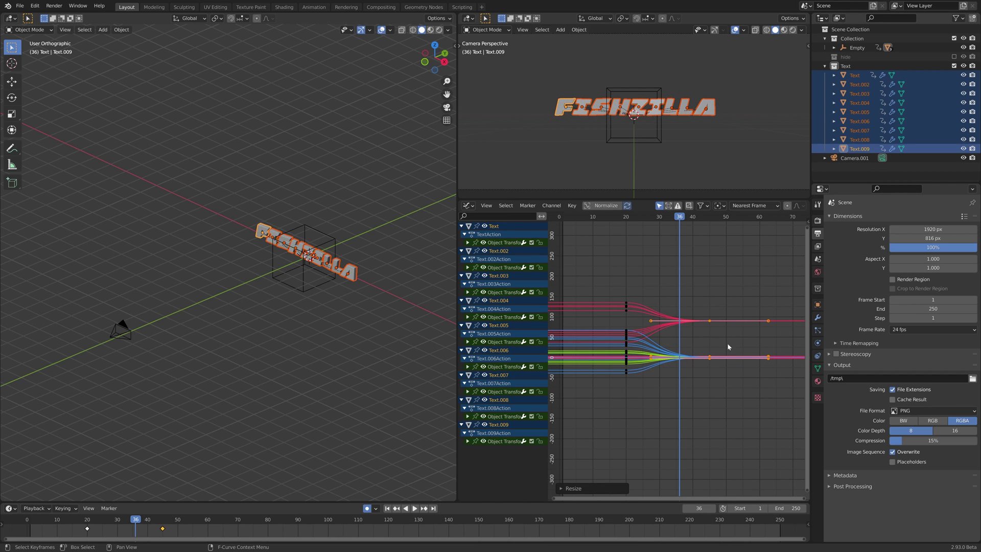
Play back from frame 20 to frame 60 to check the slower assembly.
{"action": "left_click", "coordinate": [623, 218]}
{"action": "key", "text": "space"}
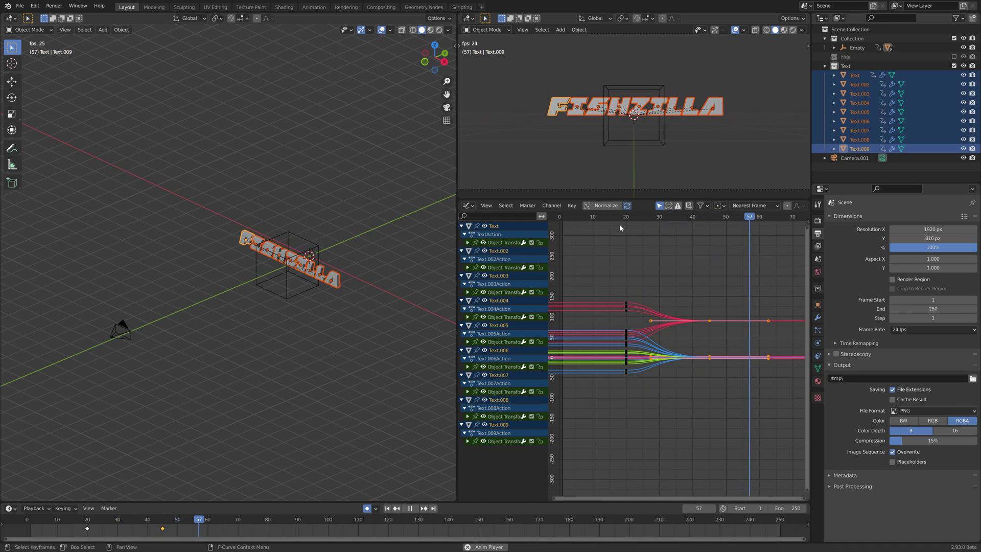
{"action": "key", "text": "space"}
{"action": "middle_click_drag", "start_coordinate": [743, 324], "coordinate": [643, 335]}
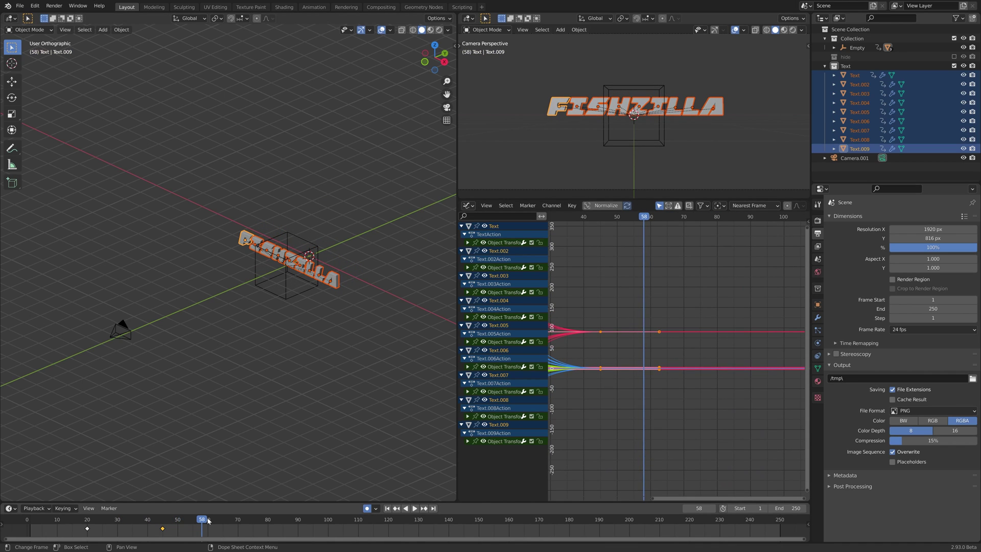
{"action": "key", "text": "space"}
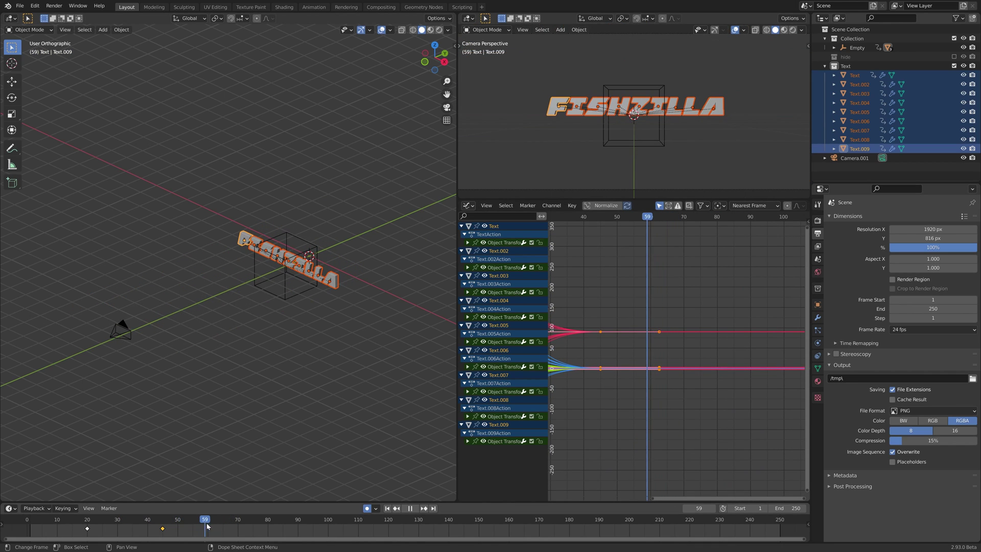
{"action": "mouse_move", "coordinate": [207, 526]}
{"action": "left_mouse_down"}
{"action": "mouse_move", "coordinate": [176, 527]}
{"action": "mouse_move", "coordinate": [197, 540]}
{"action": "left_mouse_up"}
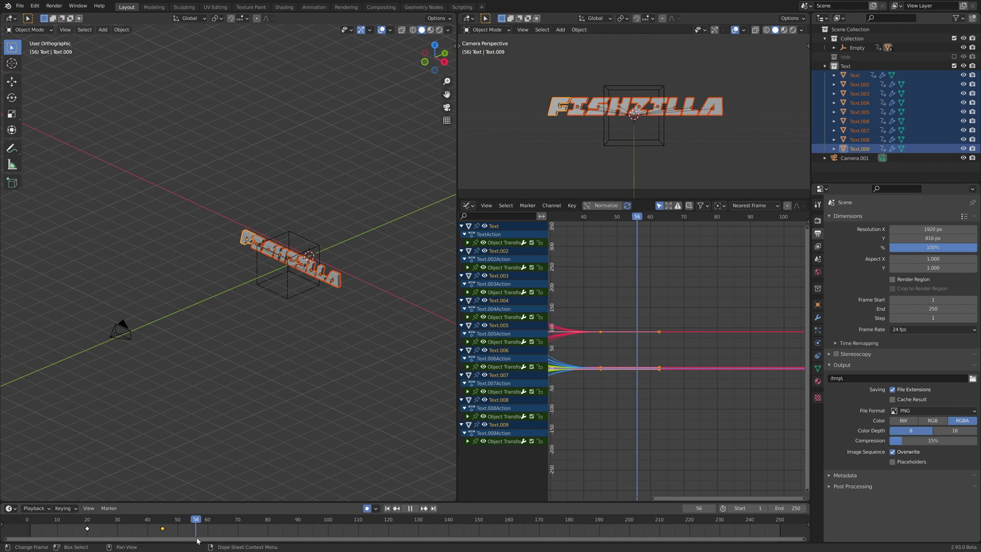
{"action": "key", "text": "space"}
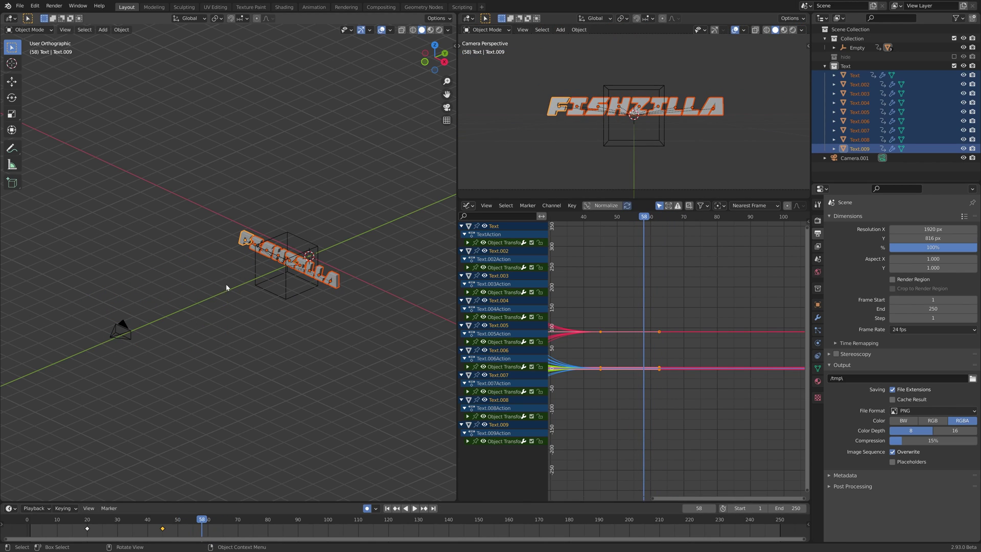
{"action": "left_click", "coordinate": [257, 284]}
{"action": "key", "text": "space"}
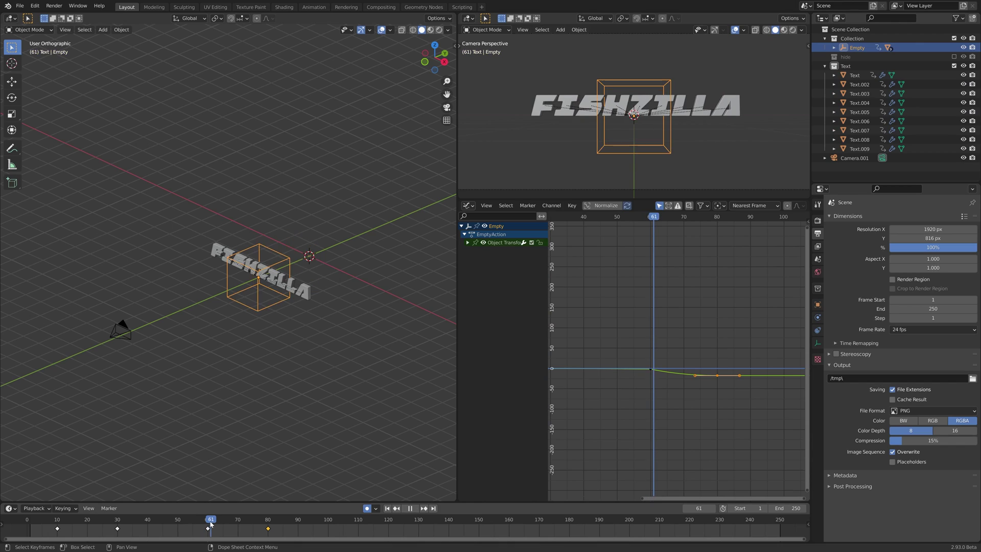
{"action": "key", "text": "Escape"}
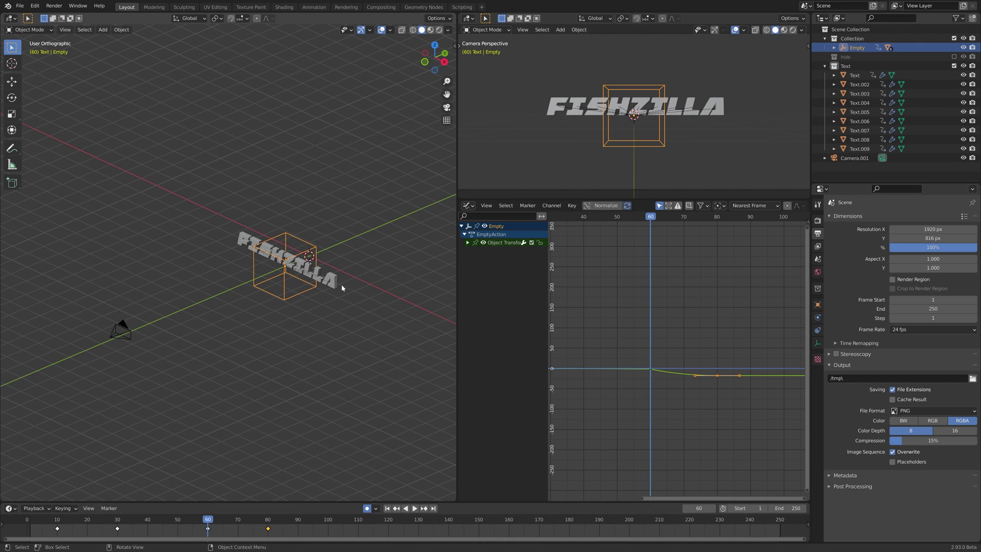
Key Location & Rotation for all nine letters at frame 60, then play to frame 66.
{"action": "left_click", "coordinate": [331, 280]}
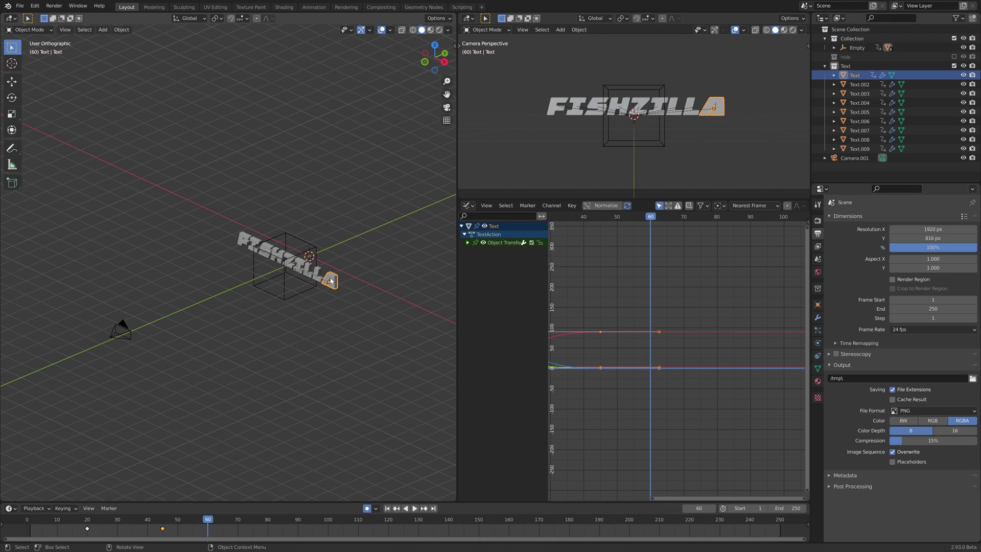
{"action": "right_click", "coordinate": [850, 67]}
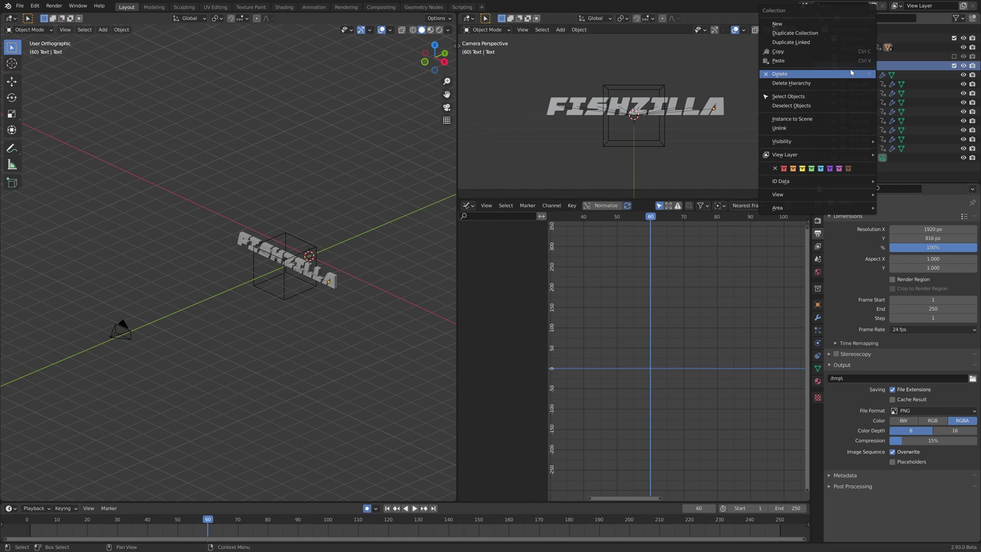
{"action": "left_click", "coordinate": [836, 102]}
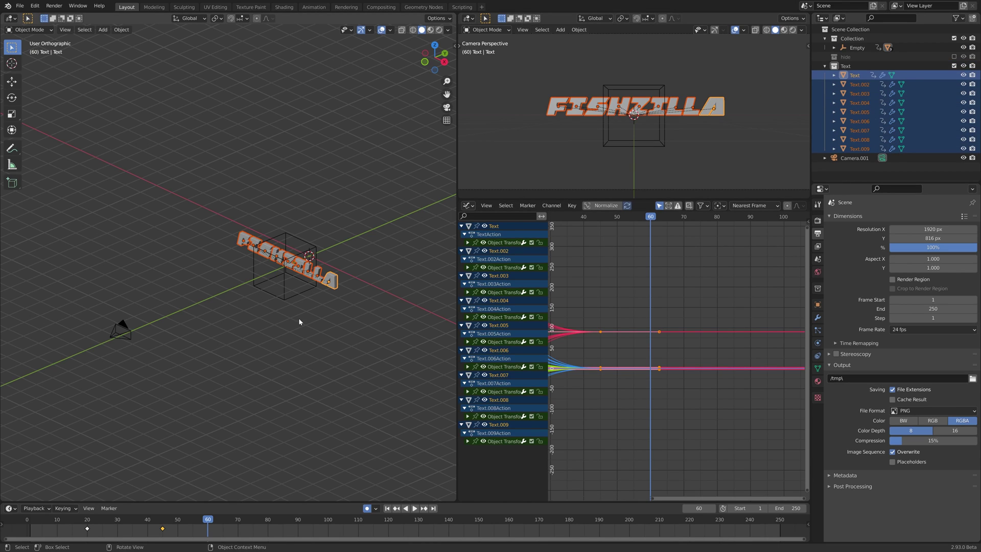
{"action": "key", "text": "i"}
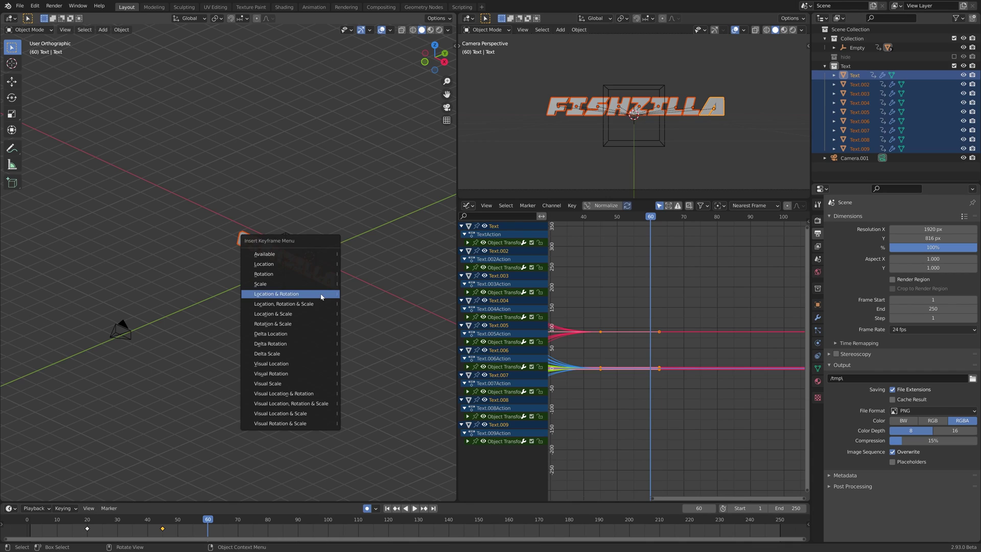
{"action": "left_click", "coordinate": [321, 296]}
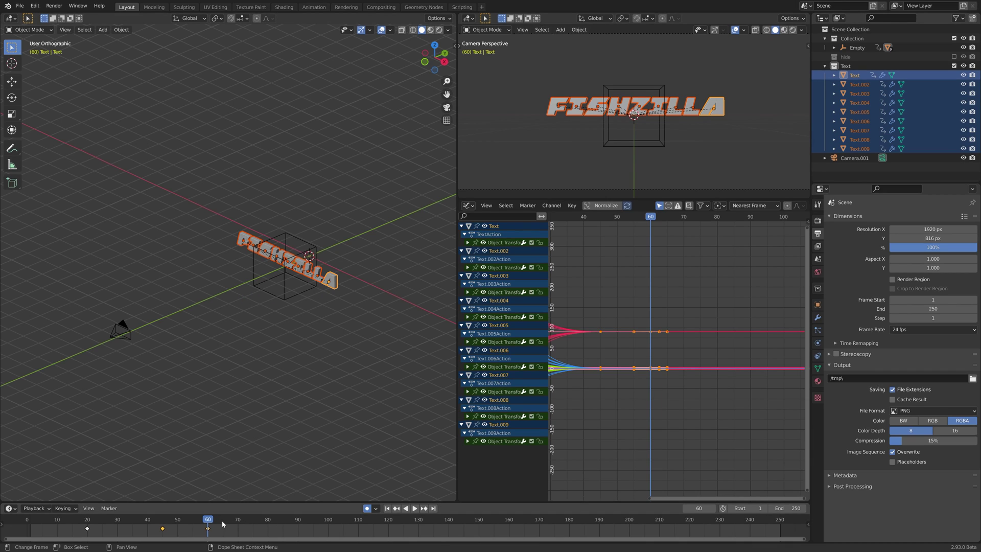
{"action": "key", "text": "space"}
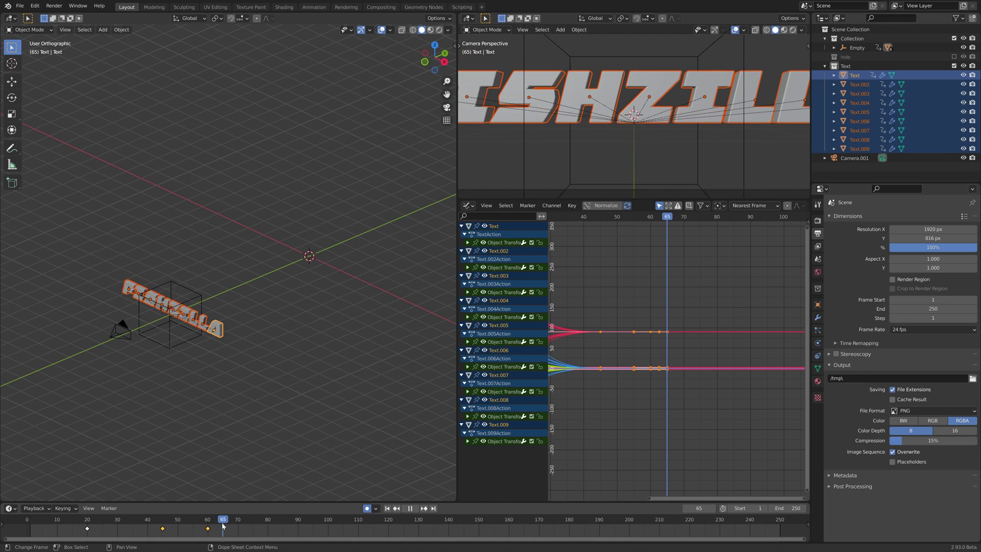
{"action": "key", "text": "space"}
At frame 66, tumble the H, and tumble the Z and drop it lower right.
{"action": "scroll", "coordinate": [645, 168], "scroll_direction": "down", "scroll_amount": 5}
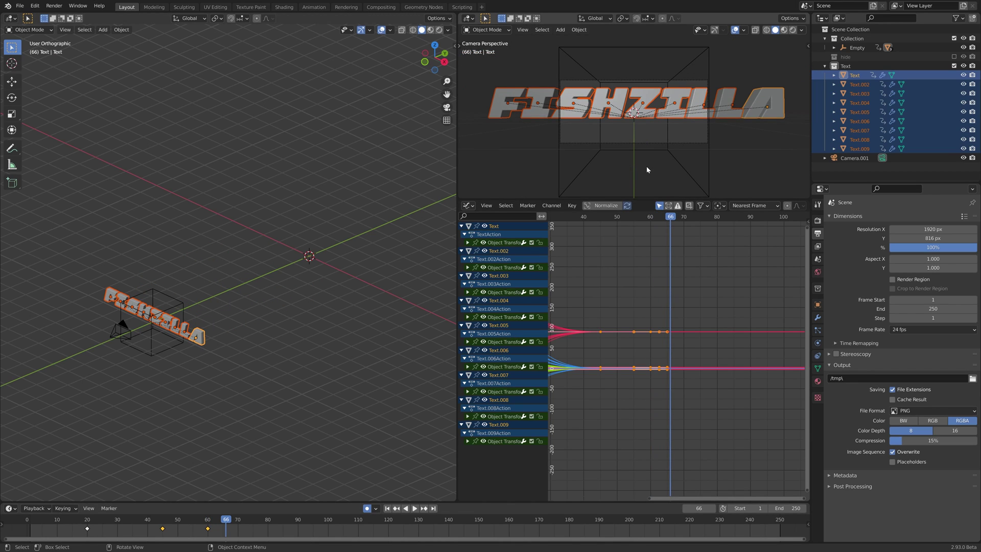
{"action": "middle_click_drag", "start_coordinate": [656, 148], "coordinate": [695, 135], "text": "shift"}
{"action": "left_click", "coordinate": [584, 105]}
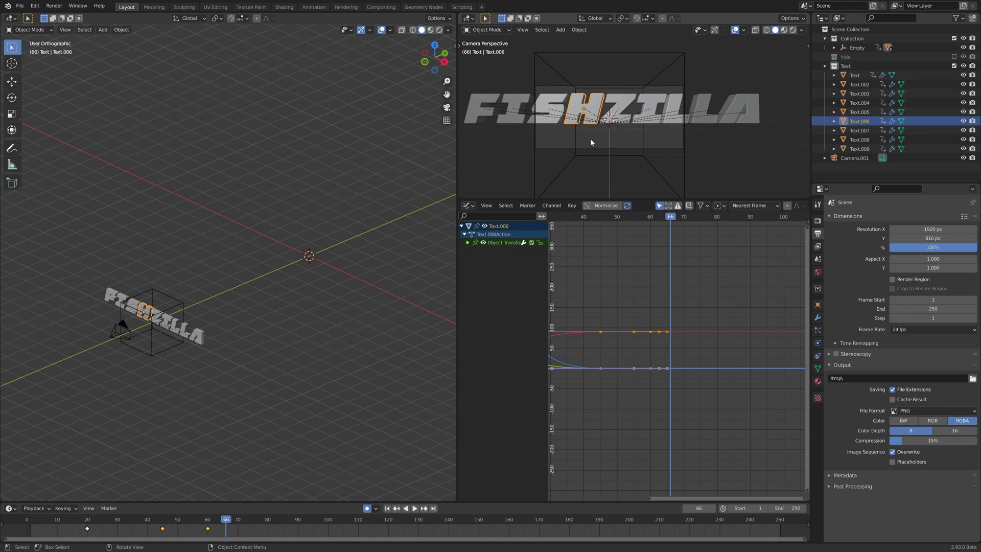
{"action": "key", "text": "r"}
{"action": "key", "text": "r"}
{"action": "left_click", "coordinate": [566, 56]}
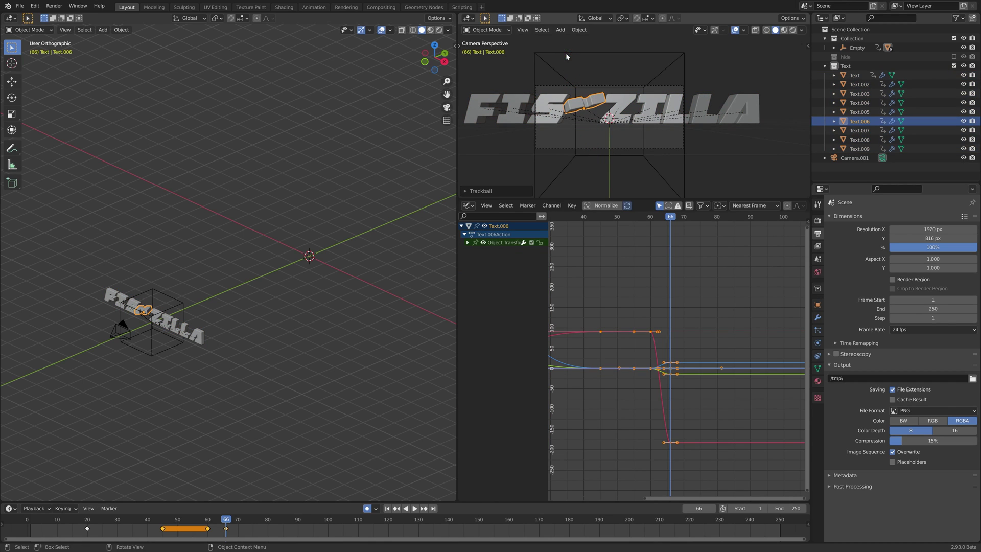
{"action": "left_click", "coordinate": [631, 95]}
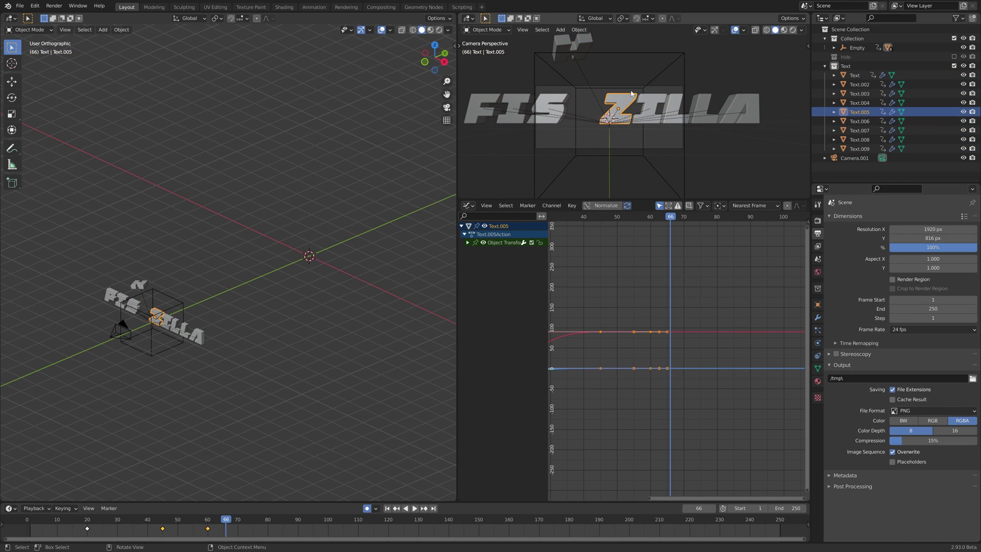
{"action": "key", "text": "r"}
{"action": "key", "text": "r"}
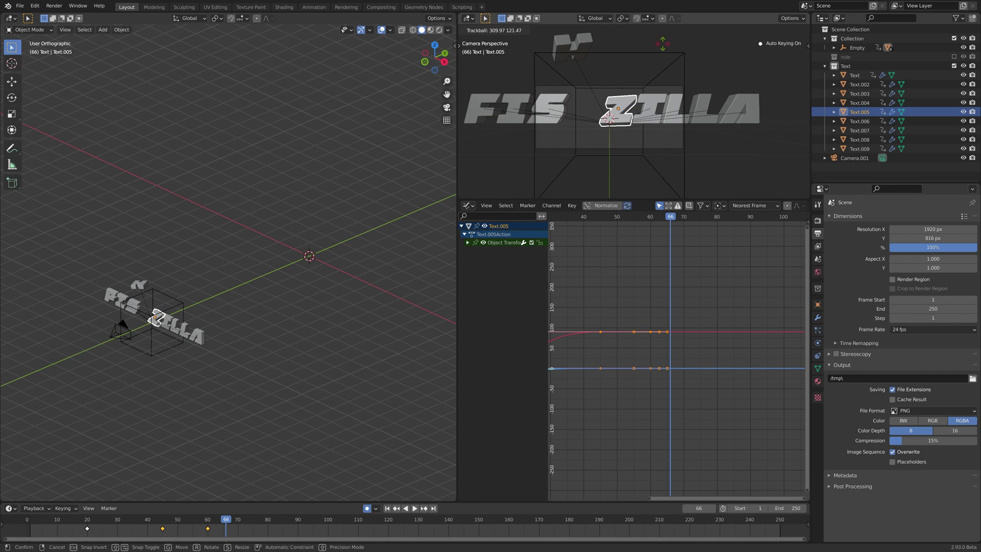
{"action": "left_click", "coordinate": [661, 37]}
{"action": "key", "text": "g"}
{"action": "left_click", "coordinate": [640, 126]}
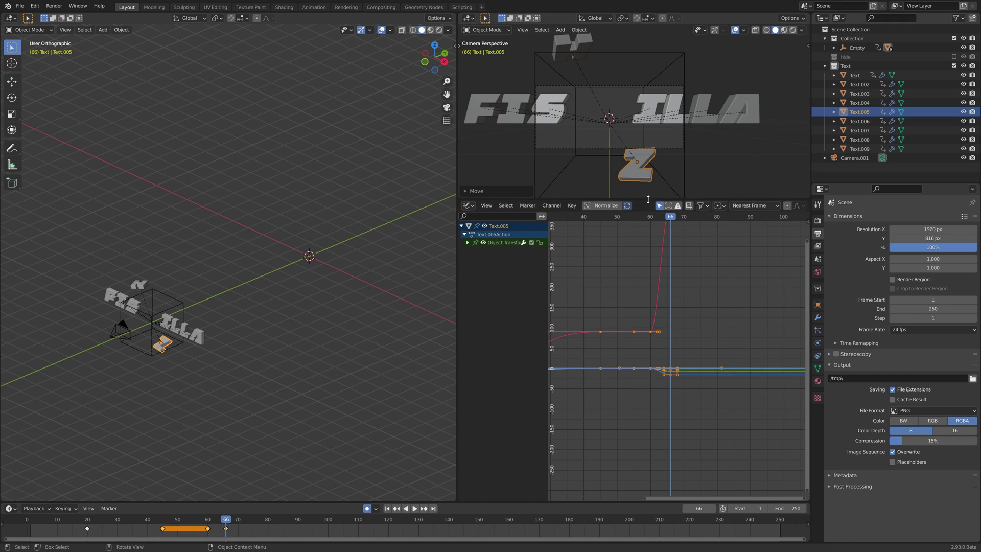
{"action": "left_click_drag", "start_coordinate": [643, 199], "coordinate": [644, 320]}
{"action": "key", "text": "g"}
{"action": "left_click", "coordinate": [642, 243]}
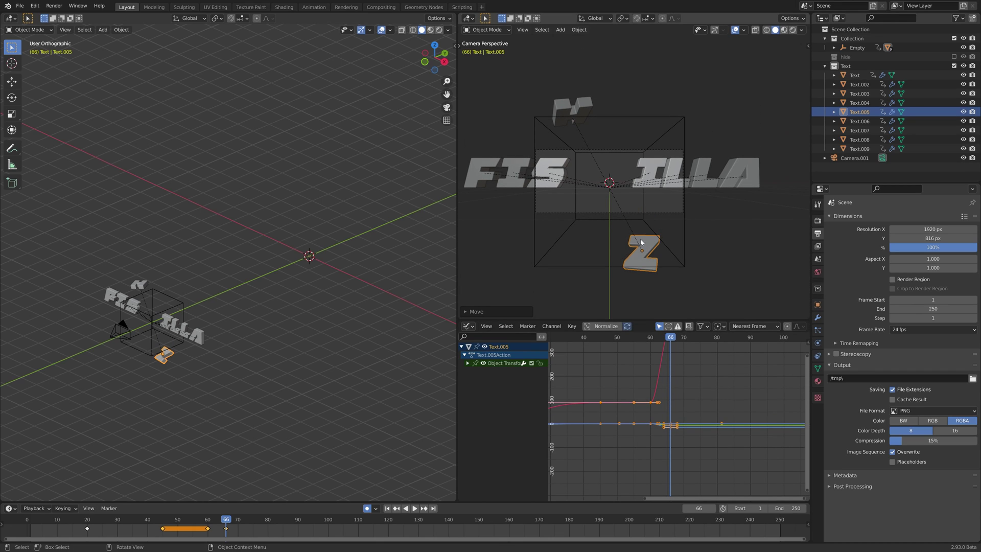
Rotate and move the I after Z, then re-rotate the first L.
{"action": "left_click", "coordinate": [647, 179]}
{"action": "key", "text": "r"}
{"action": "key", "text": "r"}
{"action": "left_click", "coordinate": [661, 174]}
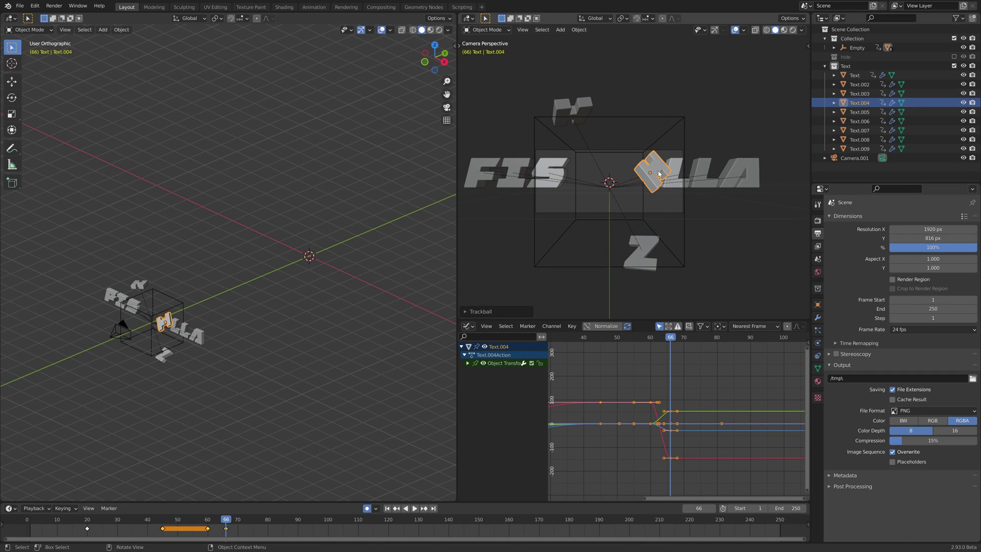
{"action": "key", "text": "g"}
{"action": "left_click", "coordinate": [658, 111]}
{"action": "left_click", "coordinate": [679, 174]}
{"action": "key", "text": "r"}
{"action": "key", "text": "r"}
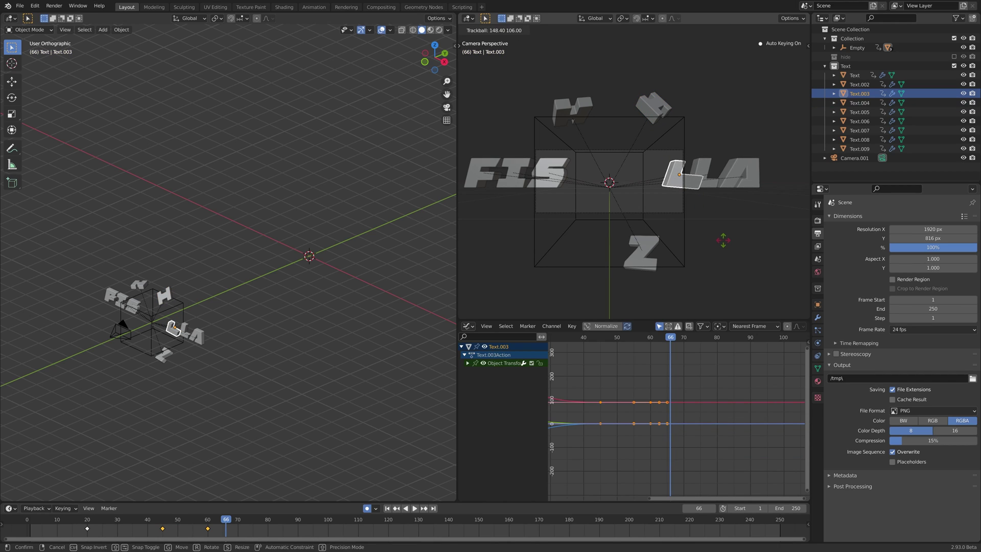
{"action": "left_click", "coordinate": [715, 232]}
{"action": "key", "text": "ctrl+z"}
{"action": "key", "text": "r"}
{"action": "key", "text": "r"}
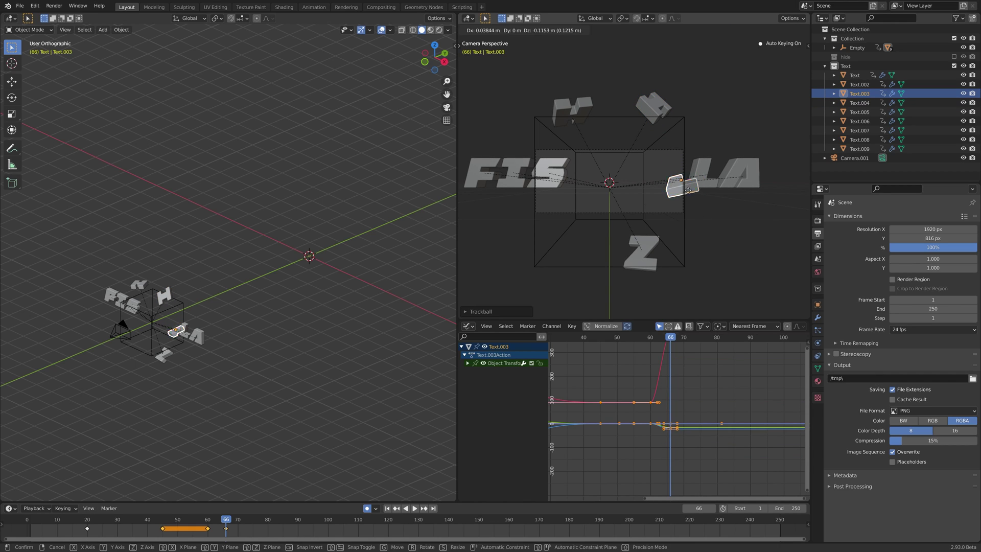
{"action": "left_click", "coordinate": [697, 240]}
Fling the A, S, first I and F outward, then scrub back to frame 63.
{"action": "left_click", "coordinate": [715, 174]}
{"action": "key", "text": "r"}
{"action": "key", "text": "r"}
{"action": "left_click", "coordinate": [746, 189]}
{"action": "left_click", "coordinate": [549, 173]}
{"action": "key", "text": "r"}
{"action": "key", "text": "g"}
{"action": "left_click", "coordinate": [608, 241]}
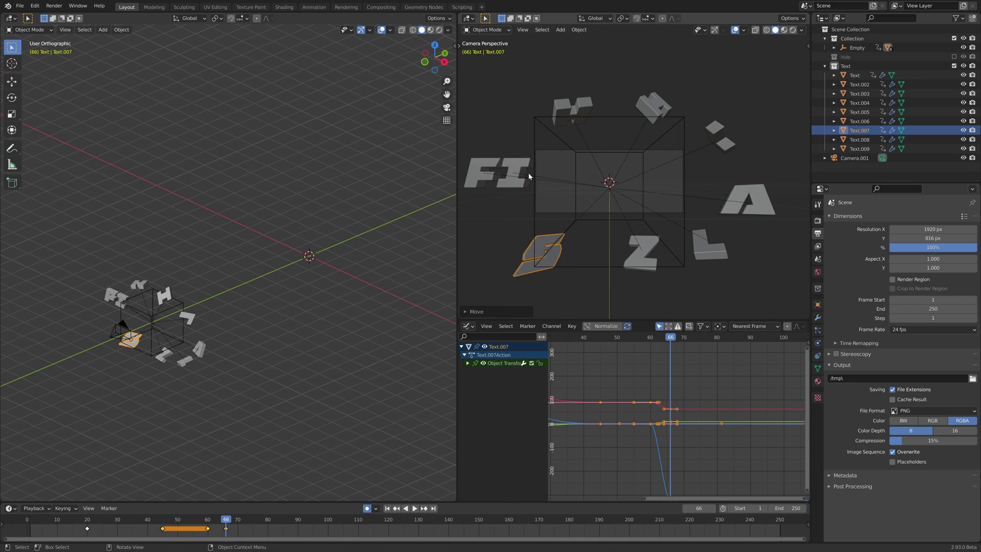
{"action": "left_click", "coordinate": [509, 174]}
{"action": "key", "text": "g"}
{"action": "left_click", "coordinate": [587, 153]}
{"action": "left_click", "coordinate": [483, 176]}
{"action": "key", "text": "g"}
{"action": "left_click", "coordinate": [610, 246]}
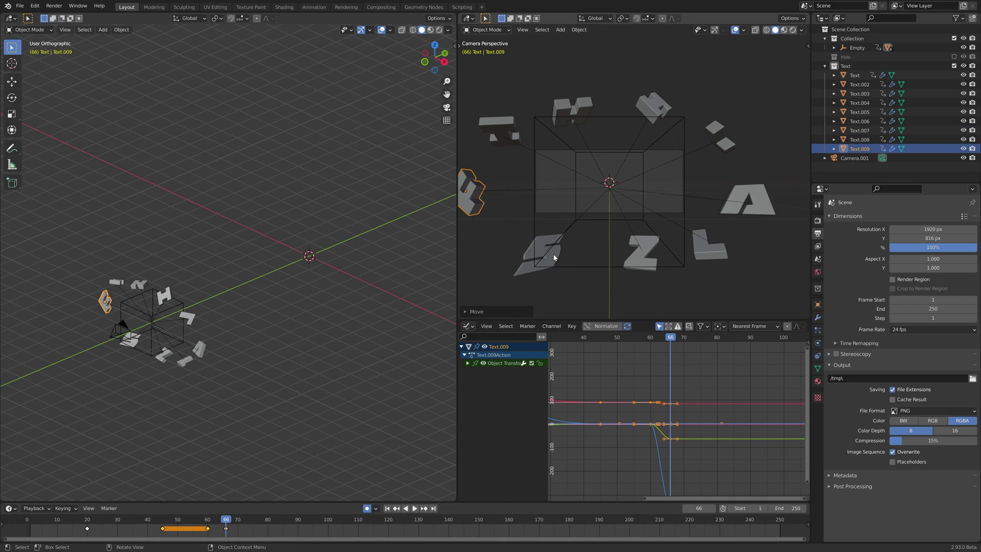
{"action": "left_click_drag", "start_coordinate": [226, 526], "coordinate": [208, 543]}
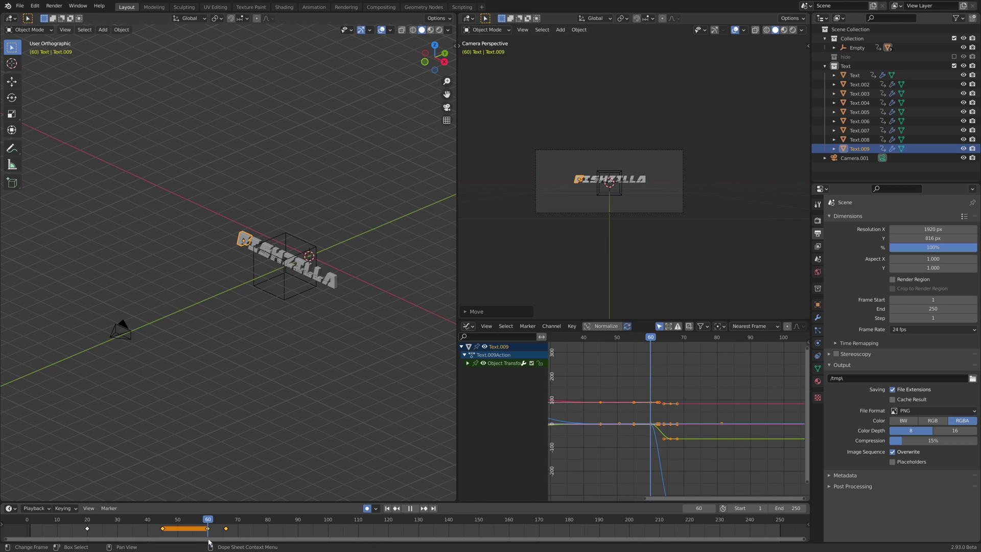
Select all Text objects and shift their frame-66 burst keyframes 3 frames later to 69.
{"action": "left_click", "coordinate": [846, 66]}
{"action": "right_click", "coordinate": [846, 66]}
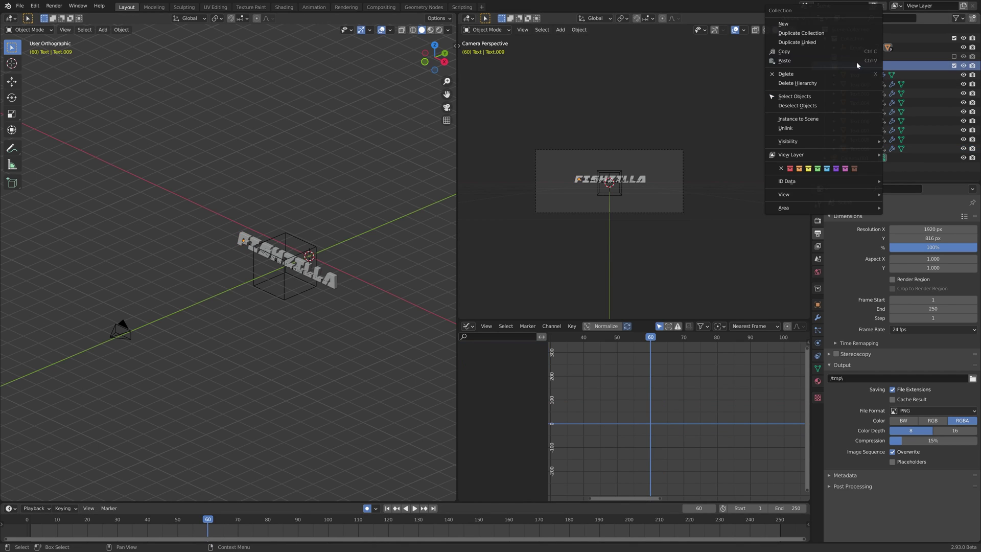
{"action": "left_click", "coordinate": [833, 96]}
{"action": "scroll", "coordinate": [622, 219], "scroll_direction": "up", "scroll_amount": 5}
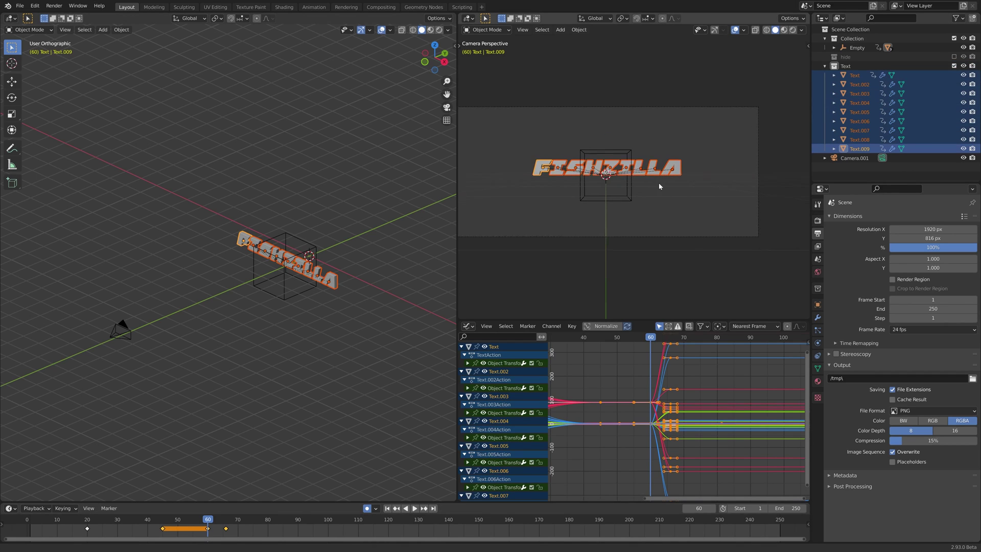
{"action": "key", "text": "space"}
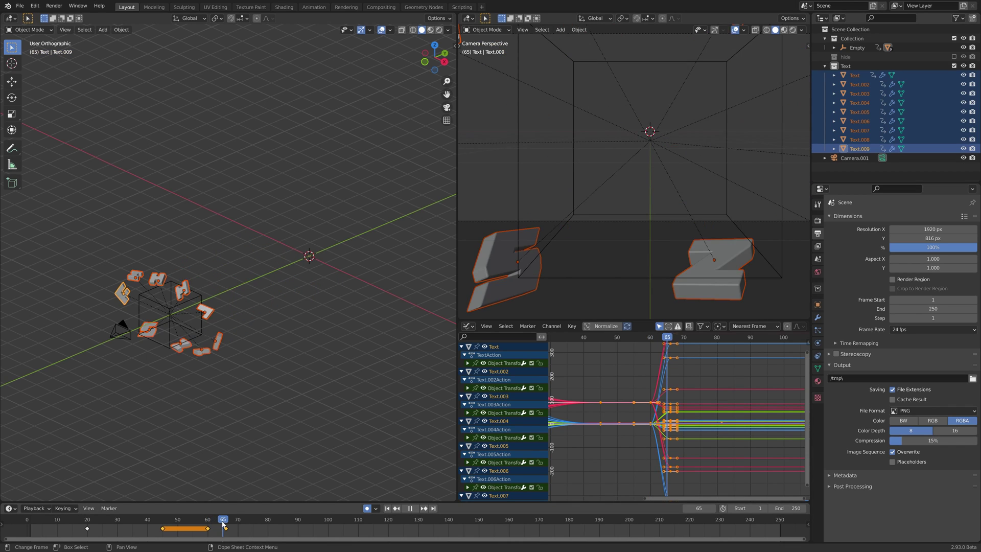
{"action": "left_click", "coordinate": [220, 528]}
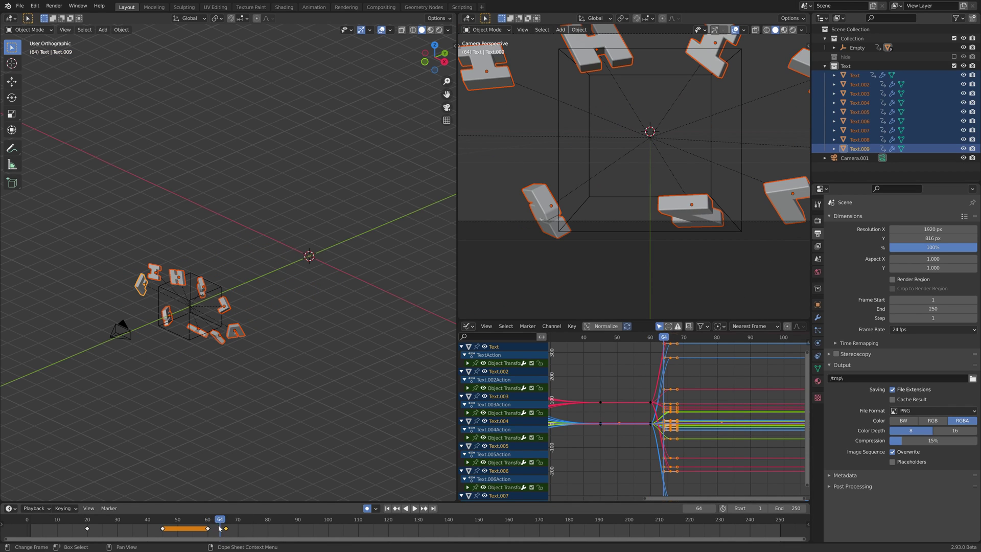
{"action": "left_click_drag", "start_coordinate": [230, 527], "coordinate": [239, 532]}
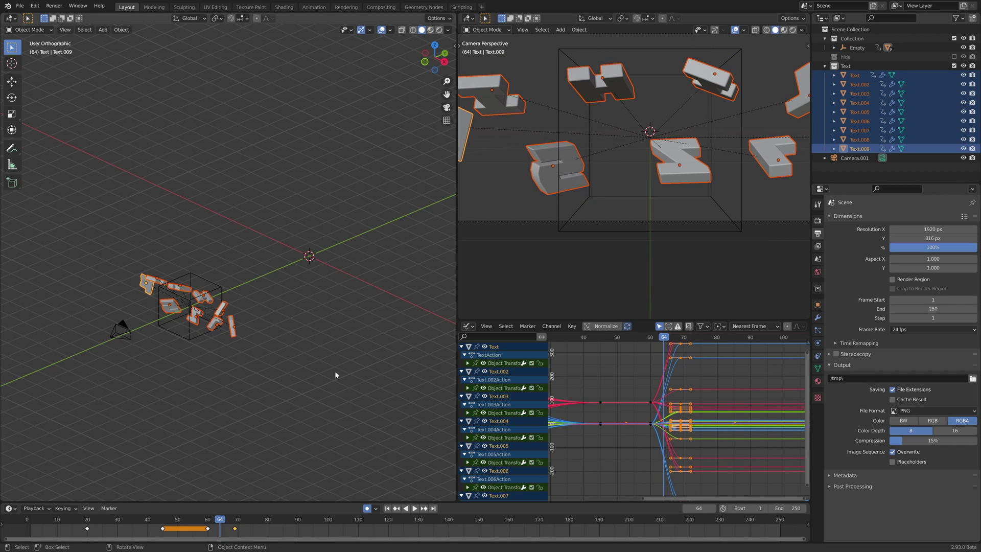
{"action": "left_click", "coordinate": [234, 523]}
{"action": "scroll", "coordinate": [579, 185], "scroll_direction": "down", "scroll_amount": 4}
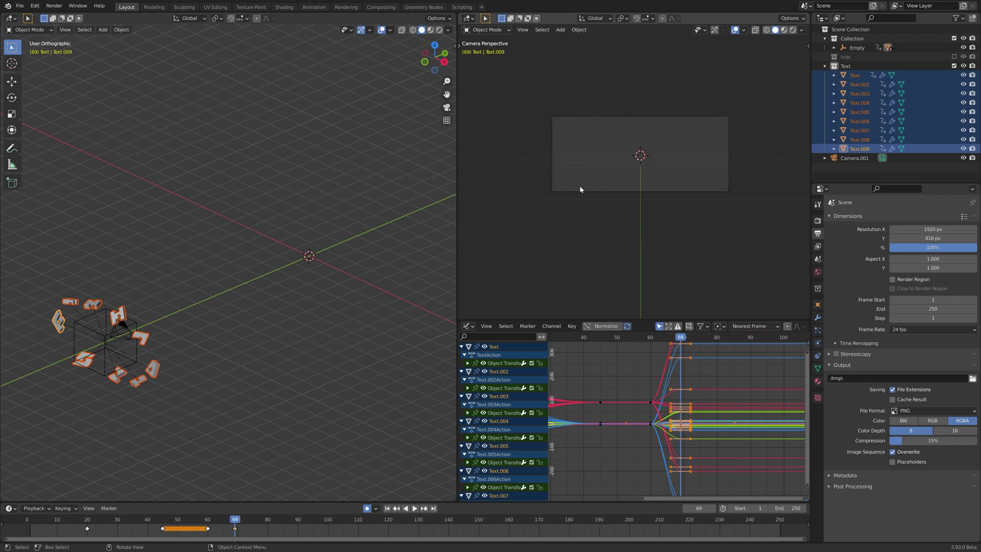
{"action": "scroll", "coordinate": [579, 189], "scroll_direction": "up", "scroll_amount": 4}
Rotate the top letter Text.006 to about -86° at frame 69, then replay from the assembled title.
{"action": "middle_click_drag", "start_coordinate": [125, 321], "coordinate": [163, 299]}
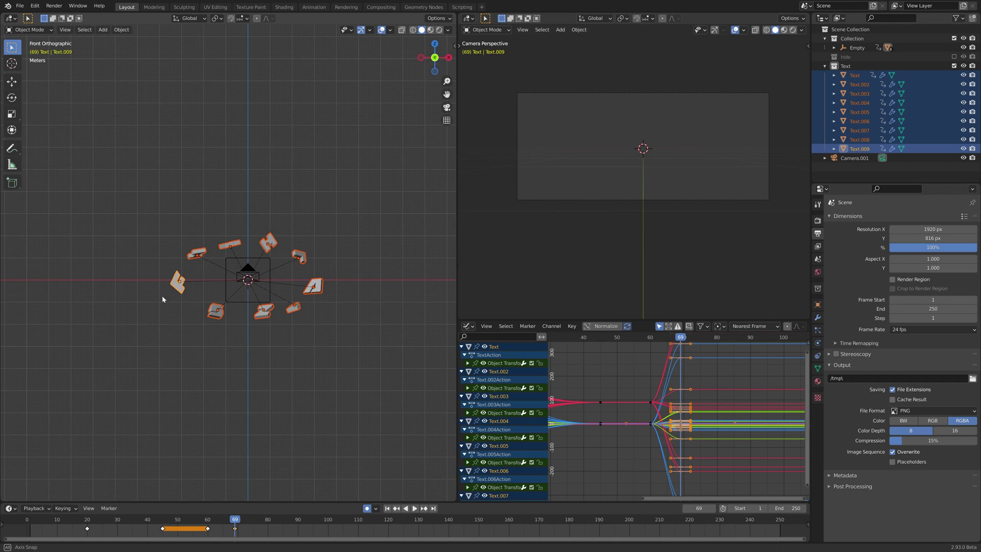
{"action": "left_click", "coordinate": [231, 243]}
{"action": "key", "text": "r"}
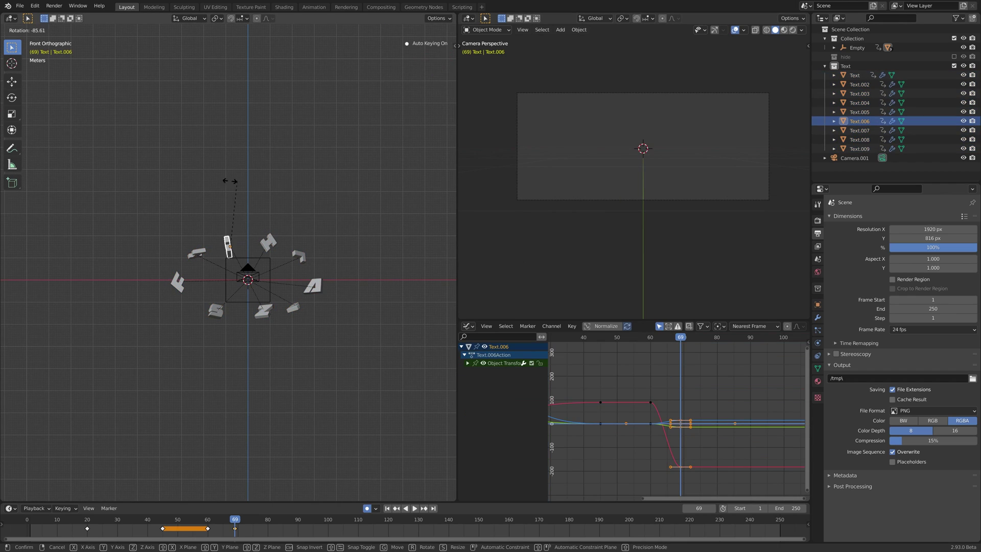
{"action": "left_click", "coordinate": [274, 299]}
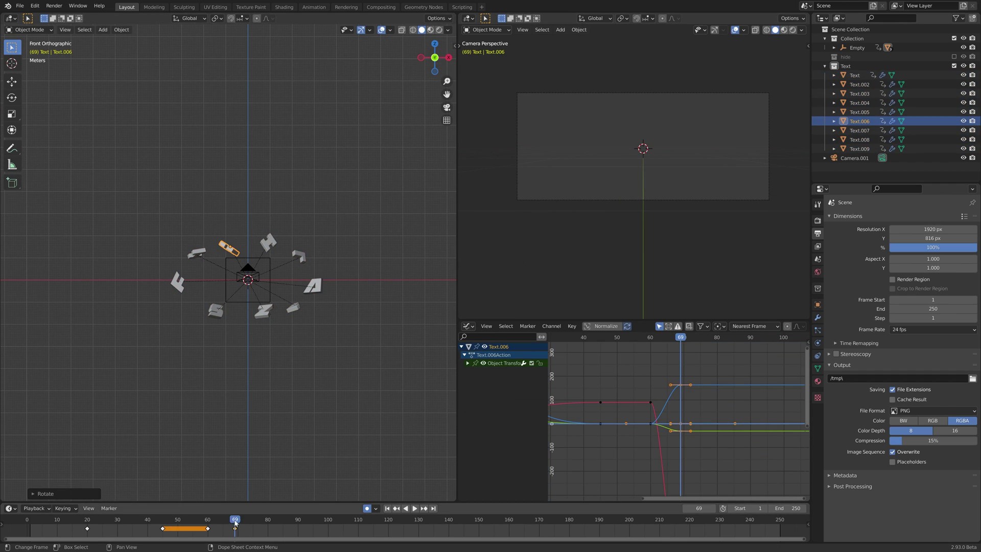
{"action": "left_click_drag", "start_coordinate": [235, 523], "coordinate": [76, 532]}
{"action": "key", "text": "space"}
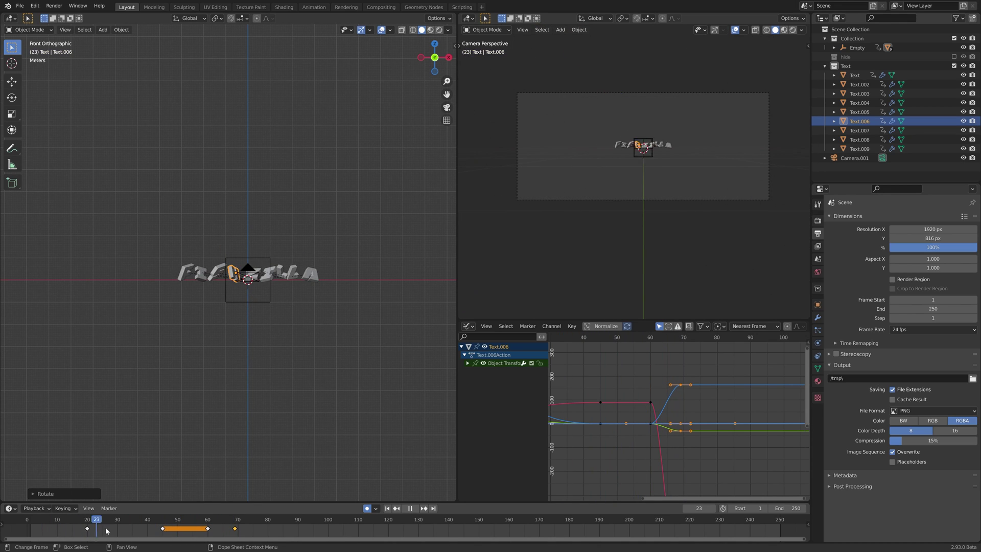
Replay the fly-in and burst in a full-window camera view, then restore the Layout.
{"action": "key", "text": "ctrl+alt+space"}
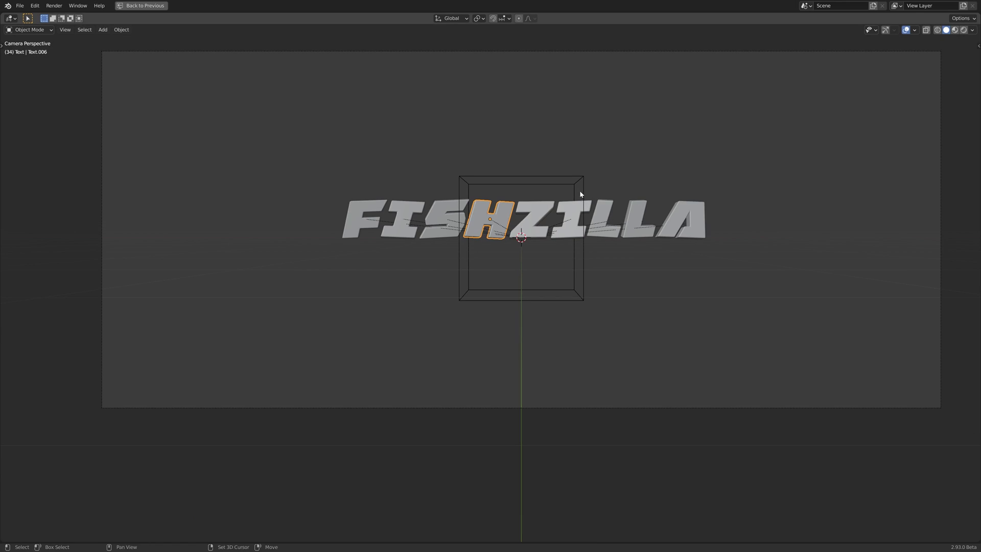
{"action": "middle_click_drag", "start_coordinate": [581, 194], "coordinate": [551, 227], "text": "shift"}
{"action": "key", "text": "space"}
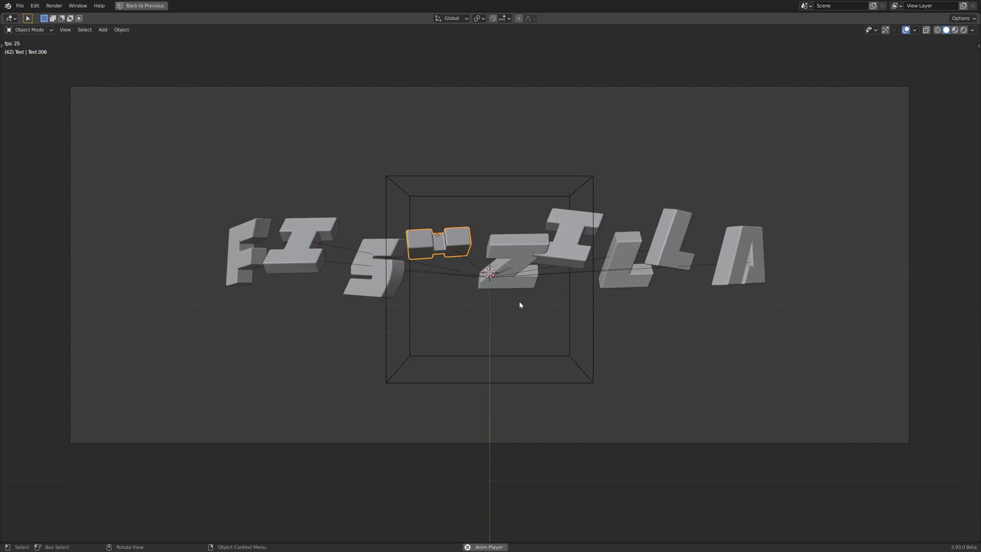
{"action": "key", "text": "ctrl+space"}
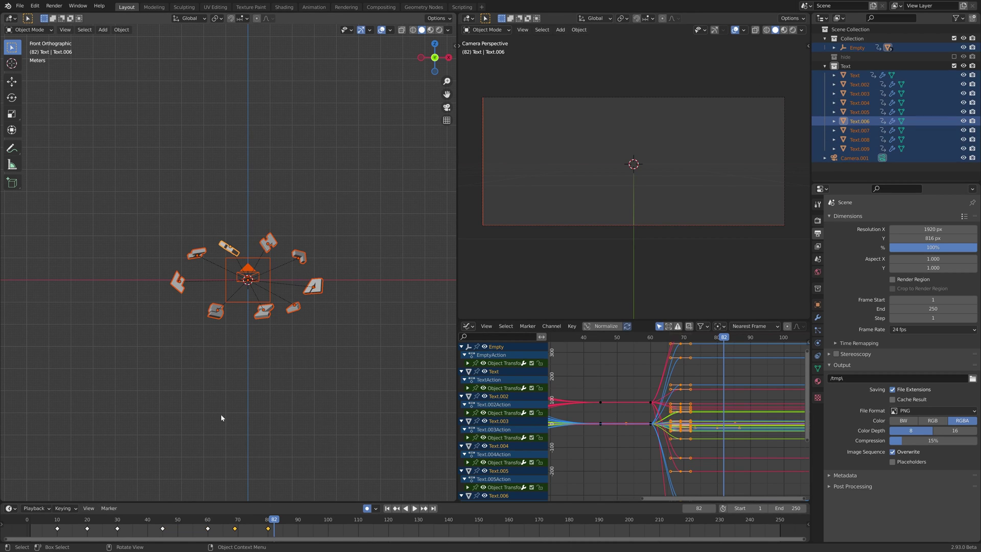
Scale the burst keyframes from frame 60 by 1.858 and preview in full-window camera view.
{"action": "left_click_drag", "start_coordinate": [301, 534], "coordinate": [199, 522]}
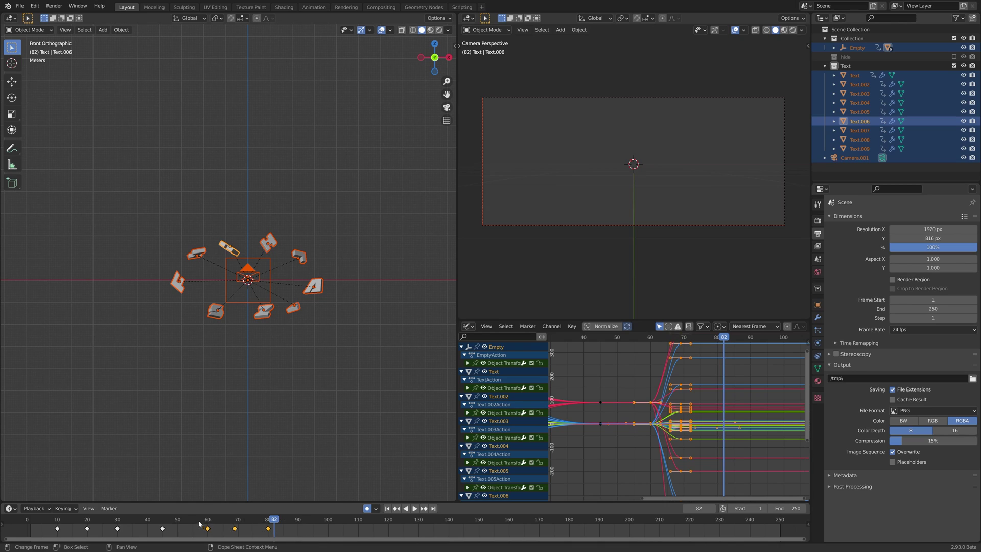
{"action": "left_click", "coordinate": [209, 521]}
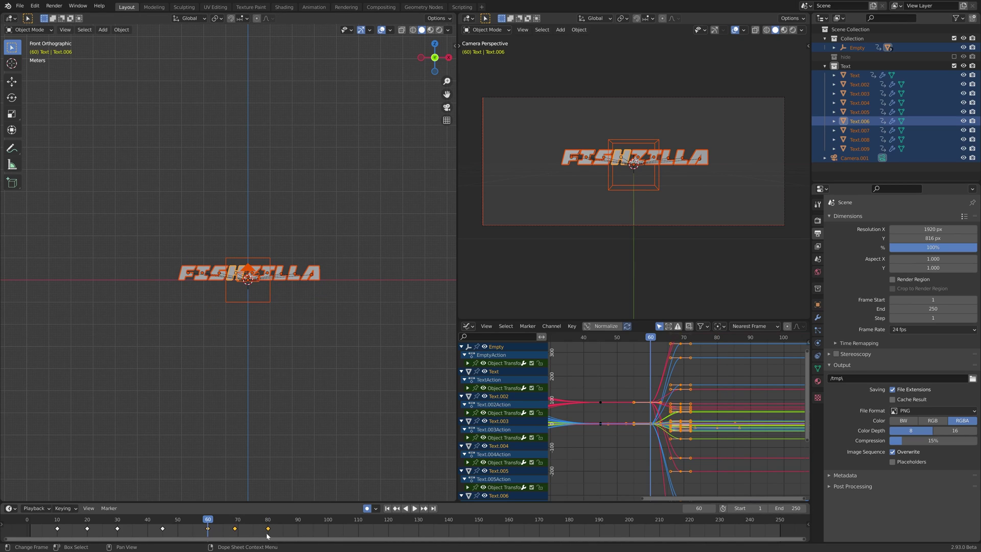
{"action": "key", "text": "s"}
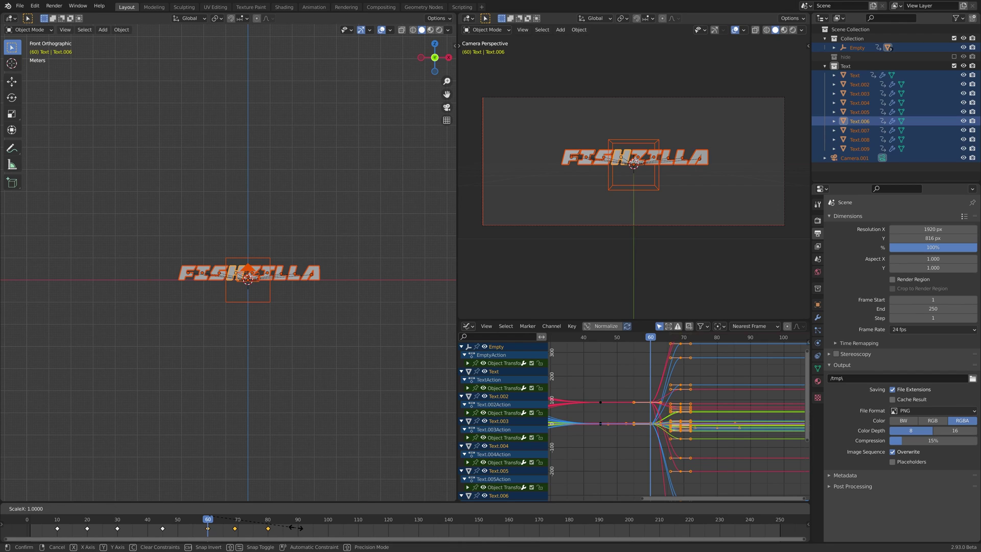
{"action": "left_click", "coordinate": [384, 528]}
{"action": "key", "text": "space"}
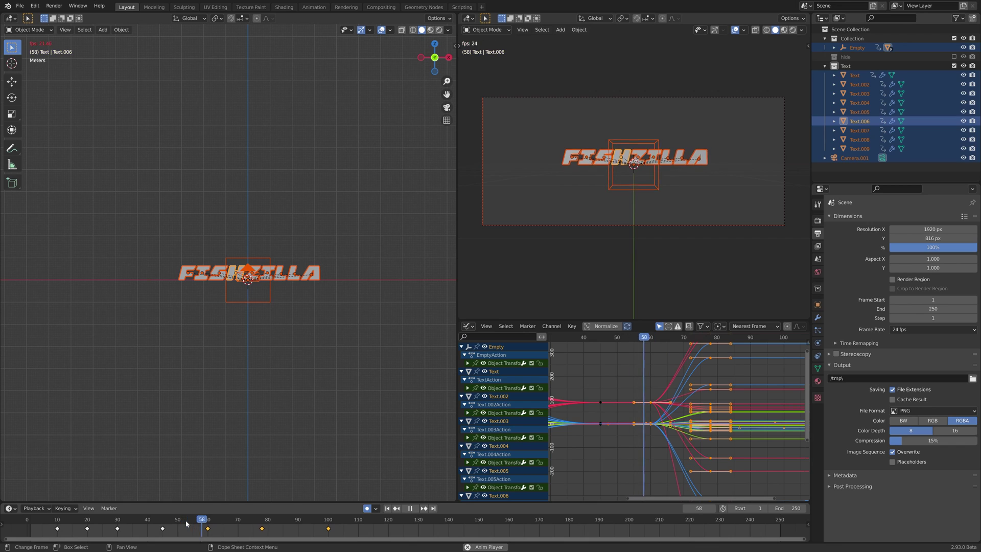
{"action": "key", "text": "ctrl+space"}
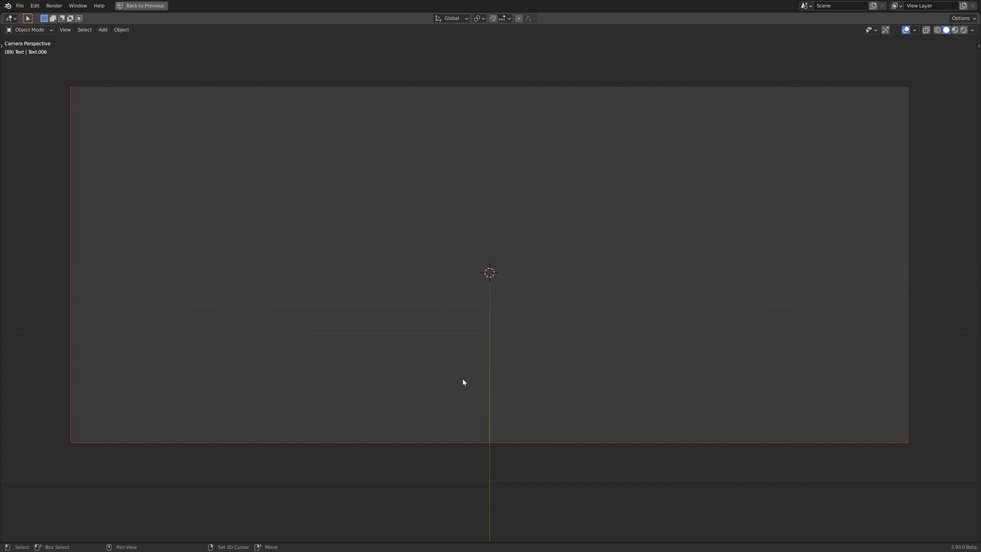
Play the FISHZILLA title animation from frame 1, then rewind to the first frame.
{"action": "key", "text": "shift+Left"}
{"action": "key", "text": "space"}
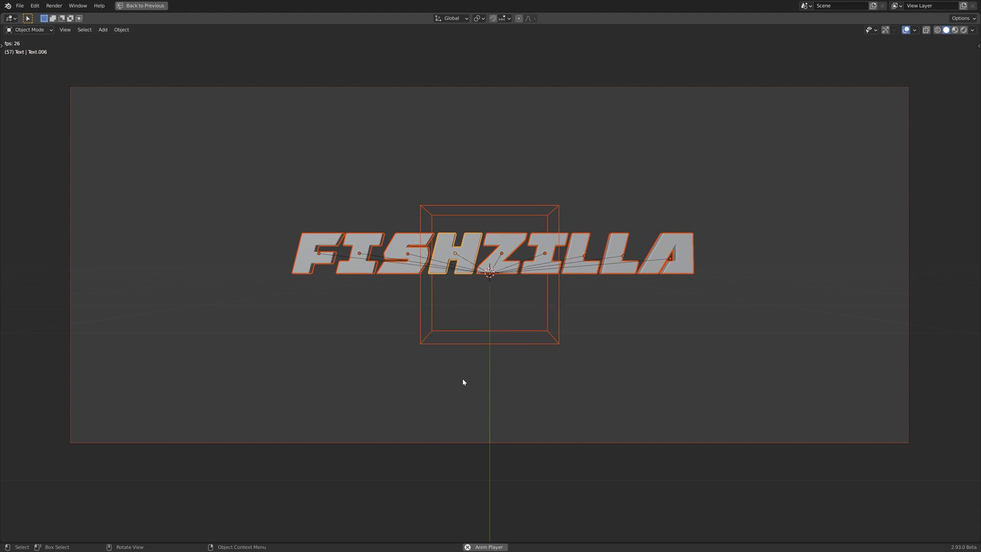
{"action": "key", "text": "shift+Left"}
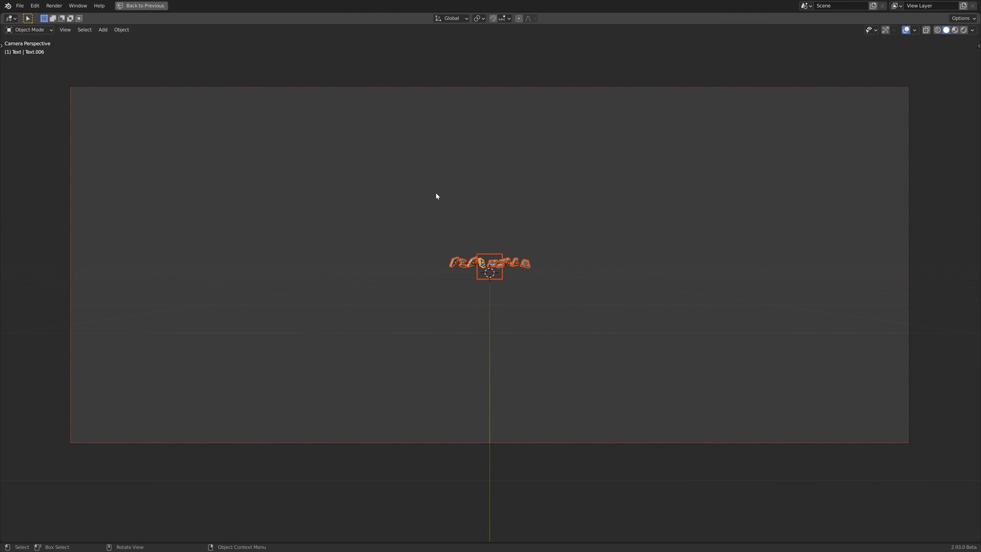
Restore the Layout workspace, deselect all, orbit off the camera view, and scrub to frame 47.
{"action": "key", "text": "ctrl+space"}
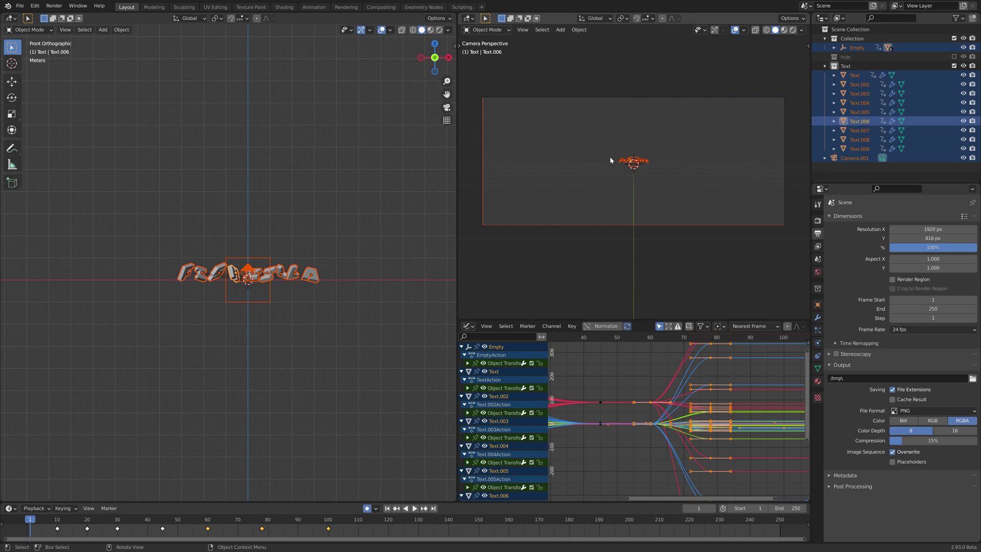
{"action": "left_click", "coordinate": [655, 136]}
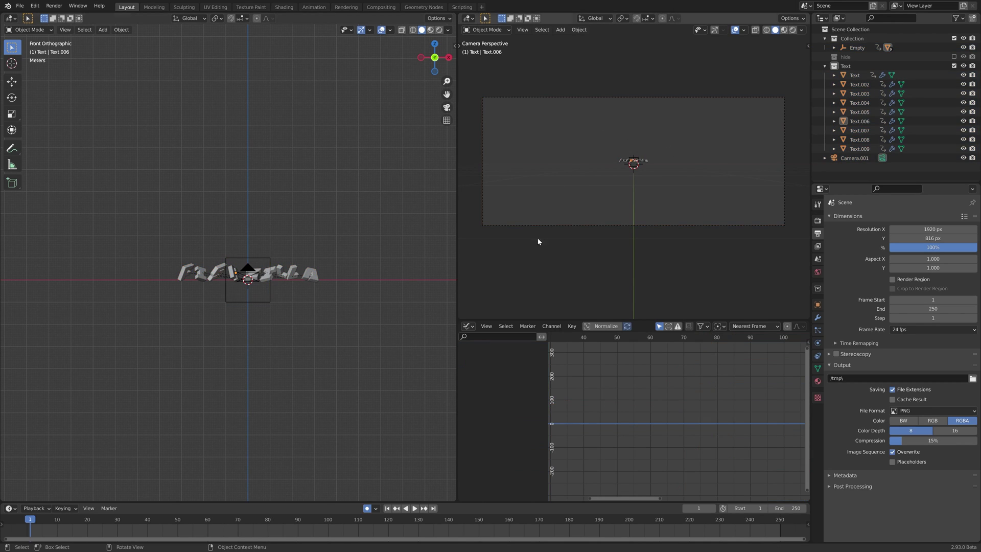
{"action": "middle_click_drag", "start_coordinate": [536, 241], "coordinate": [657, 225]}
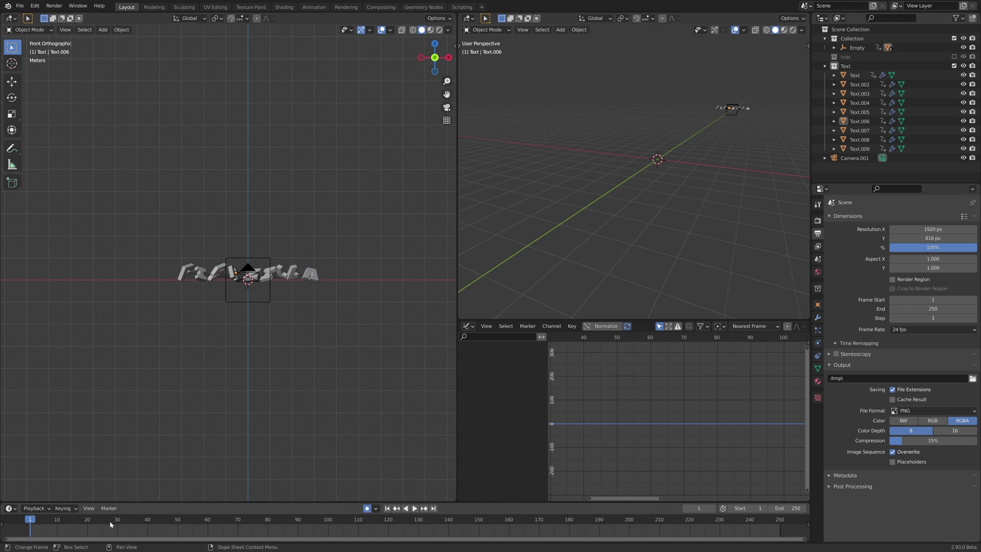
{"action": "left_click_drag", "start_coordinate": [94, 520], "coordinate": [170, 534]}
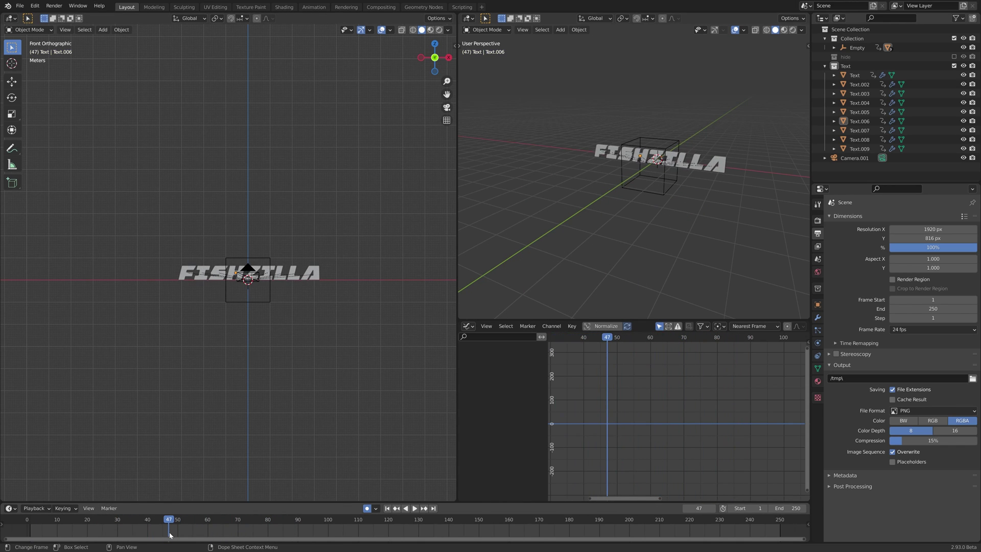